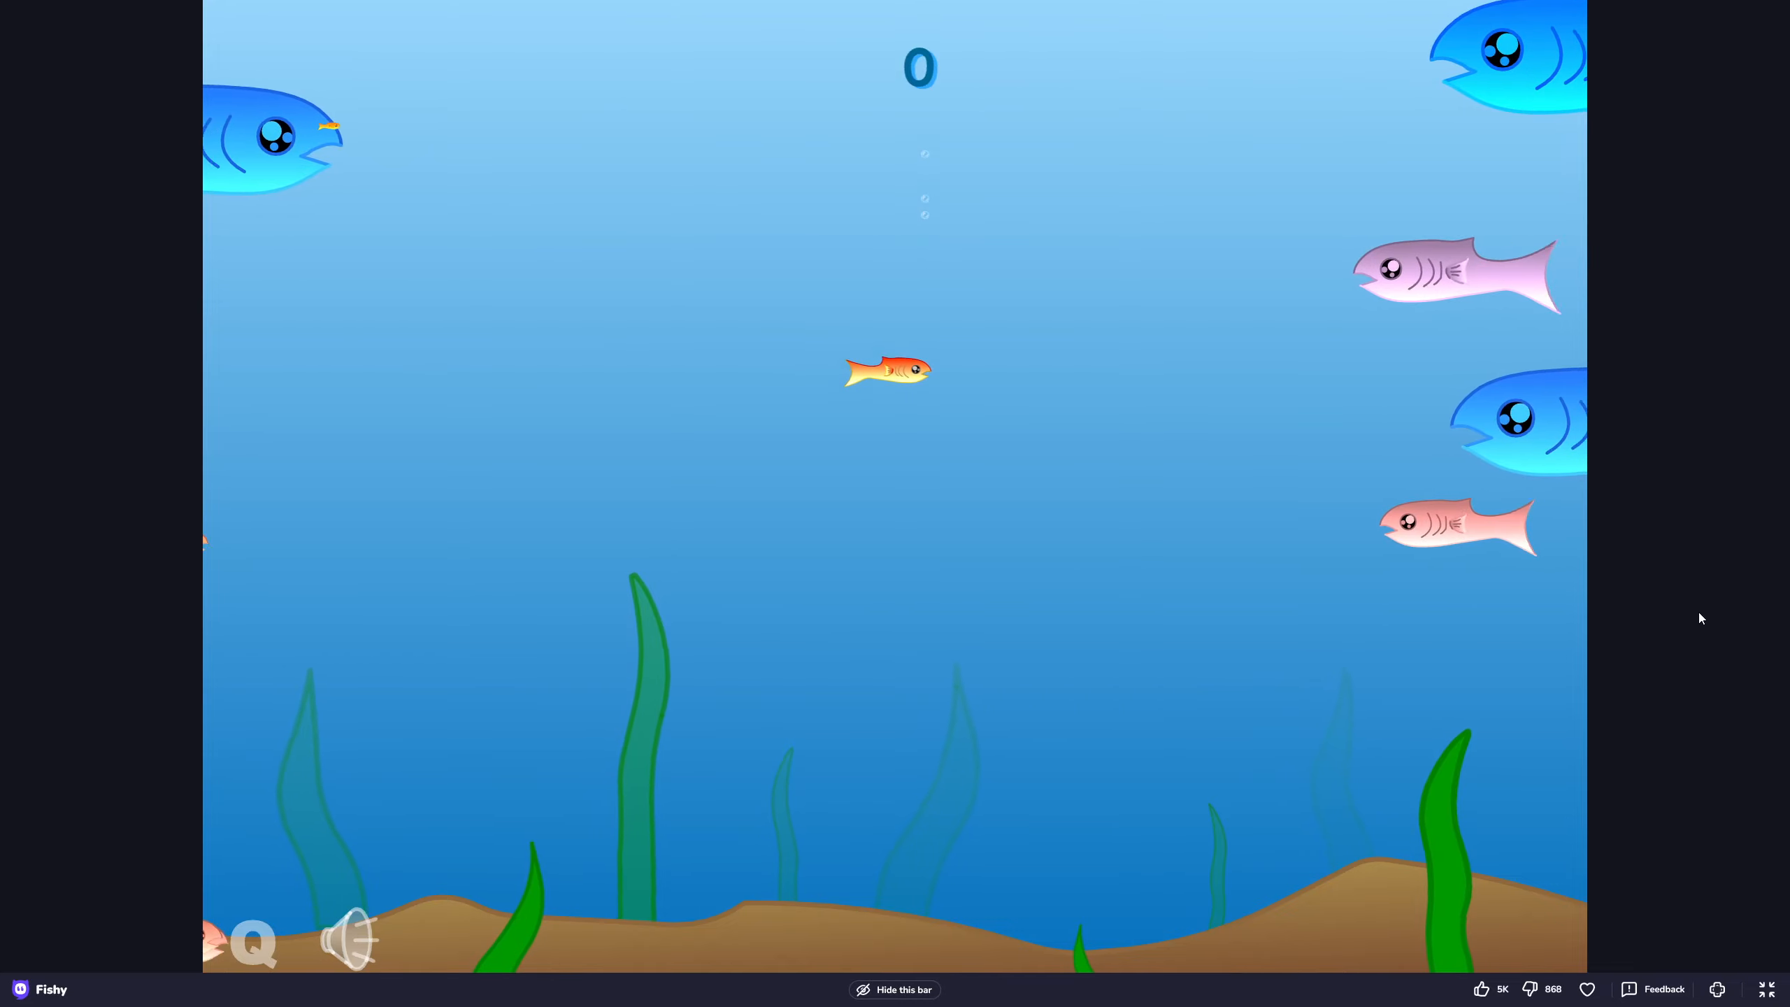
key("Left")
key("Down")
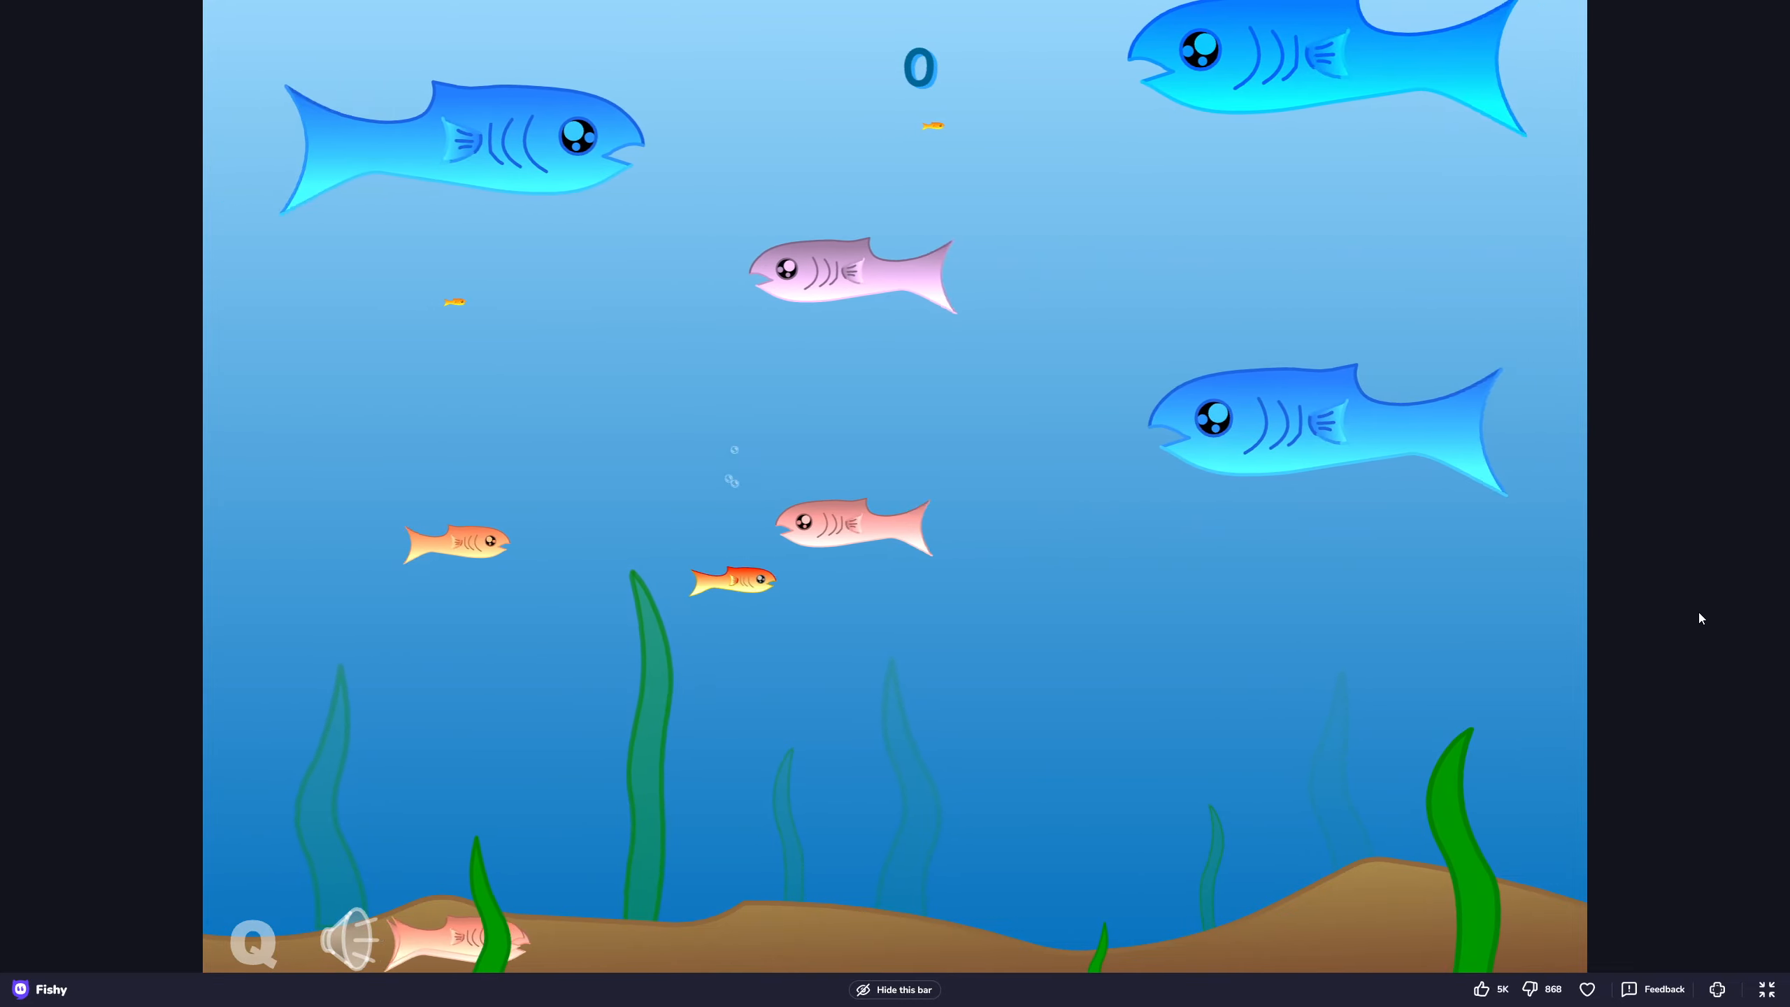
key("Right")
key("Up")
key("Left")
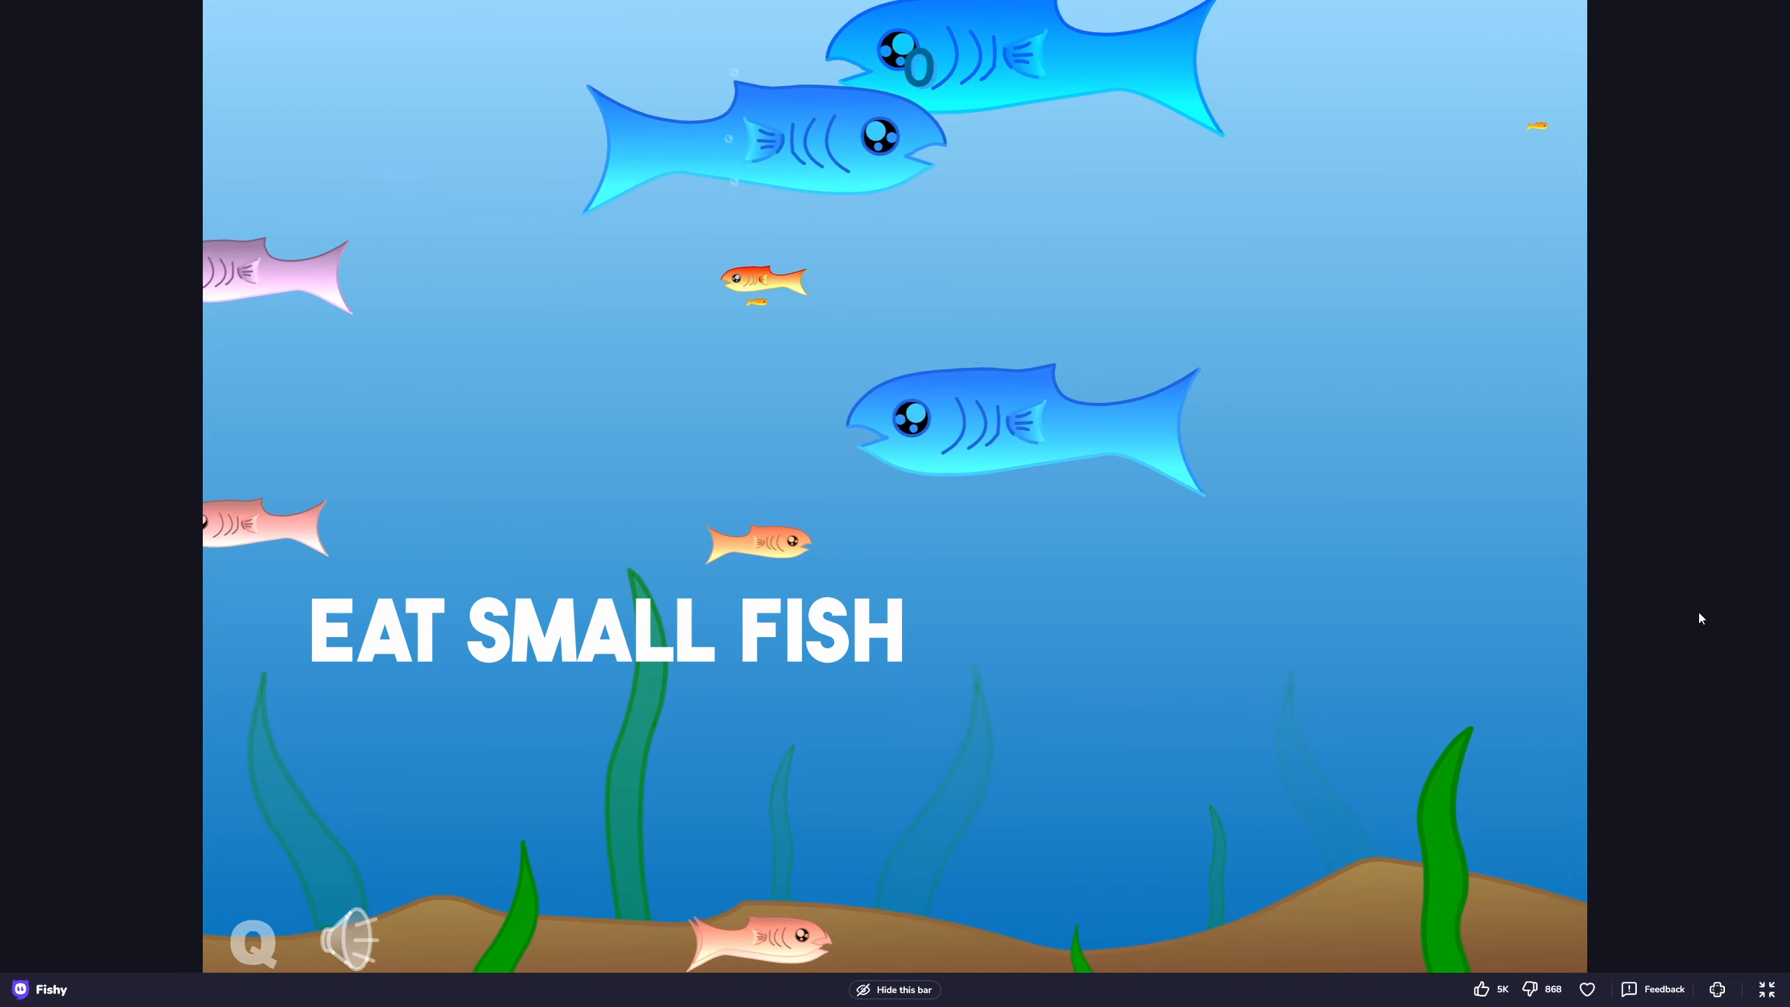
key("Down")
key("Up")
key("Right")
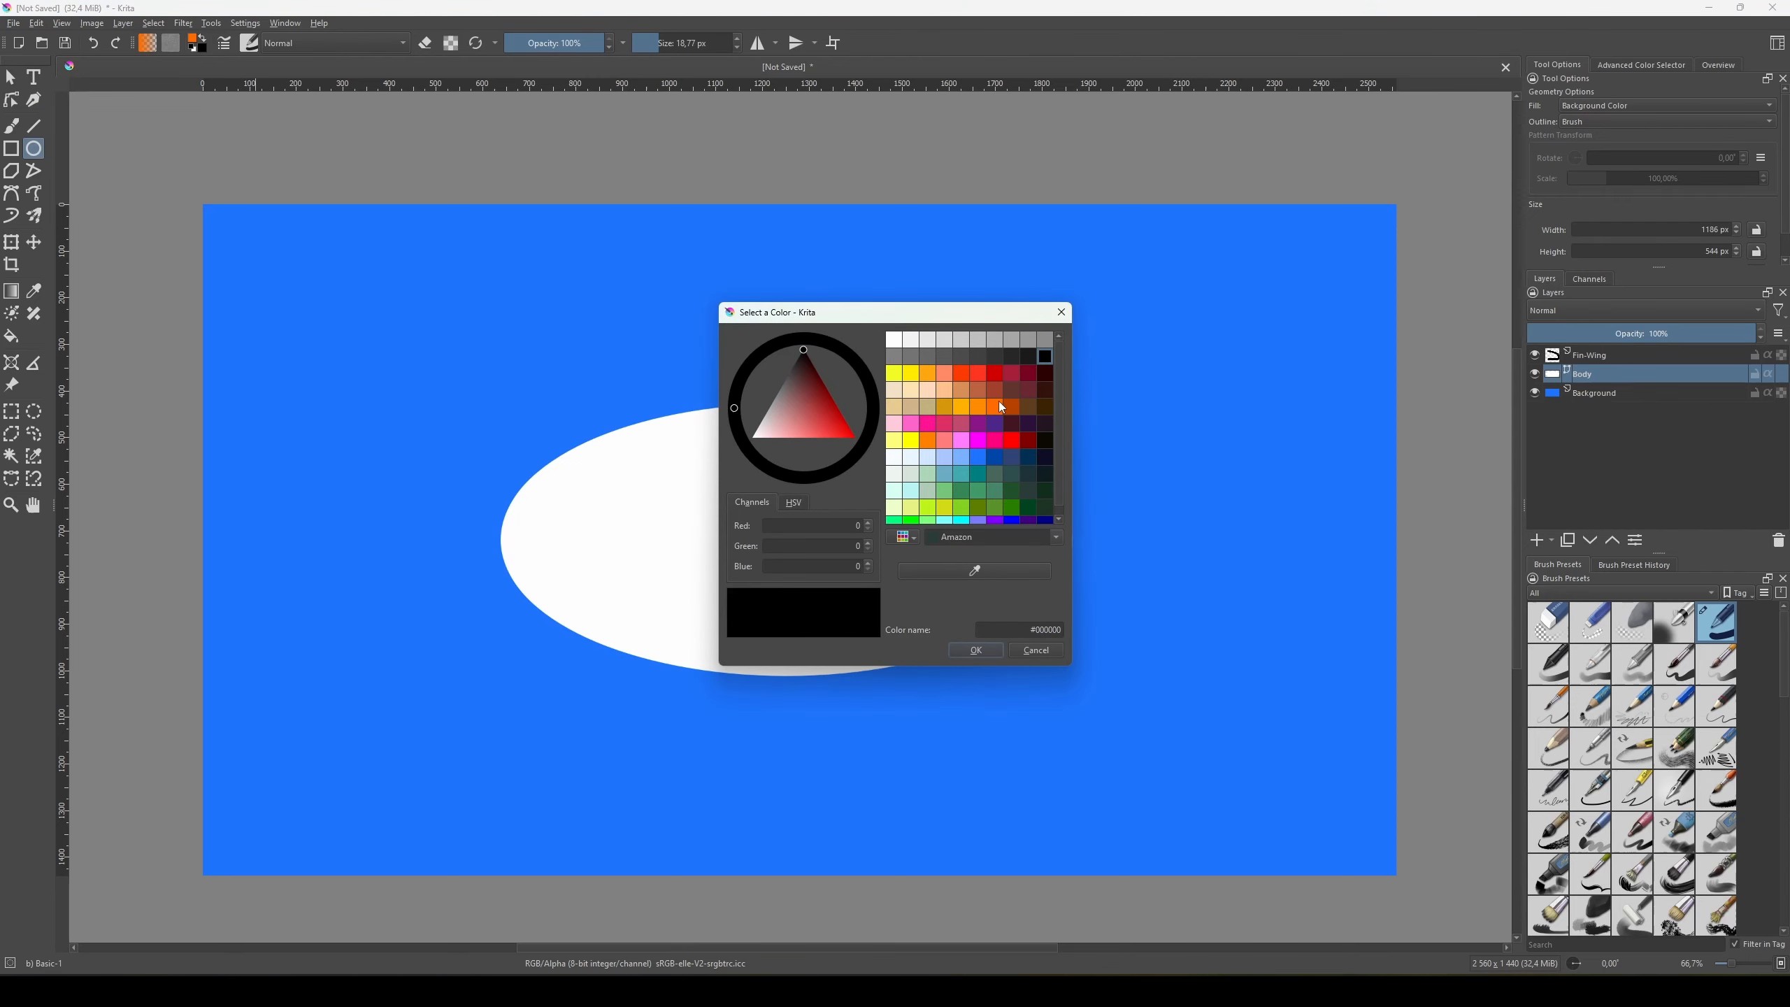
Step: Pick an orange swatch from the palette in the colour selection dialog for the fish artwork
left_click(1001, 407)
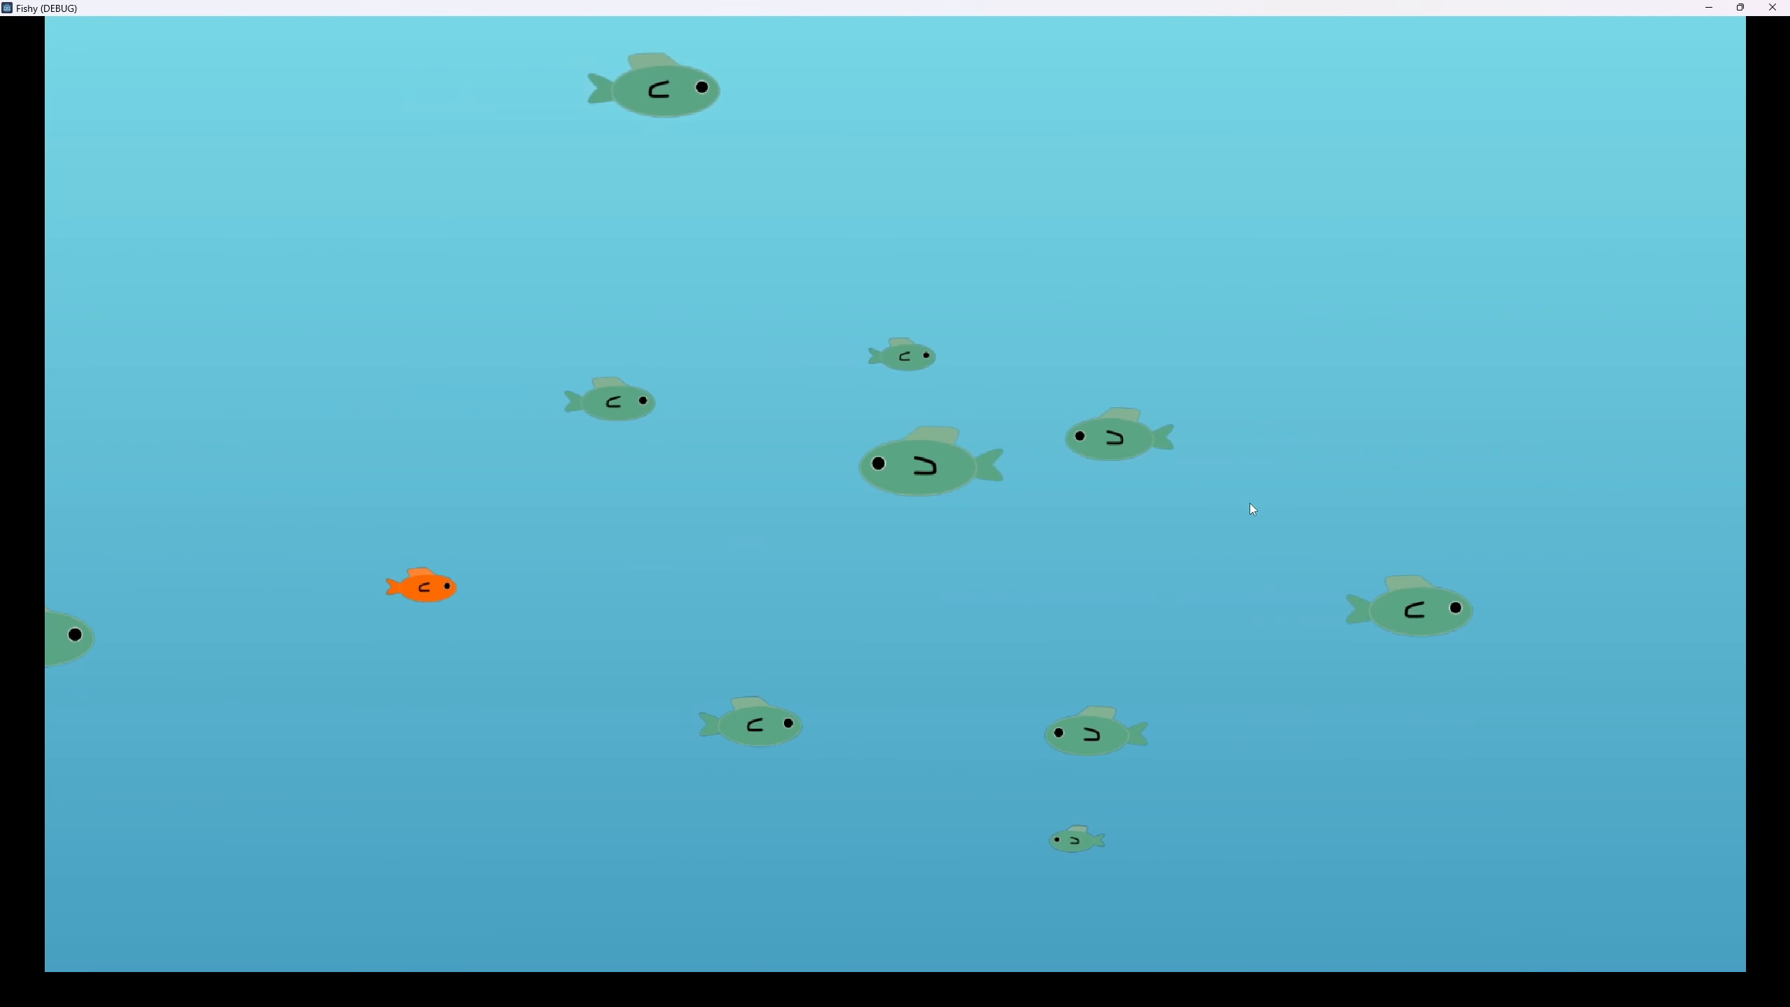
key("Right")
key("Down")
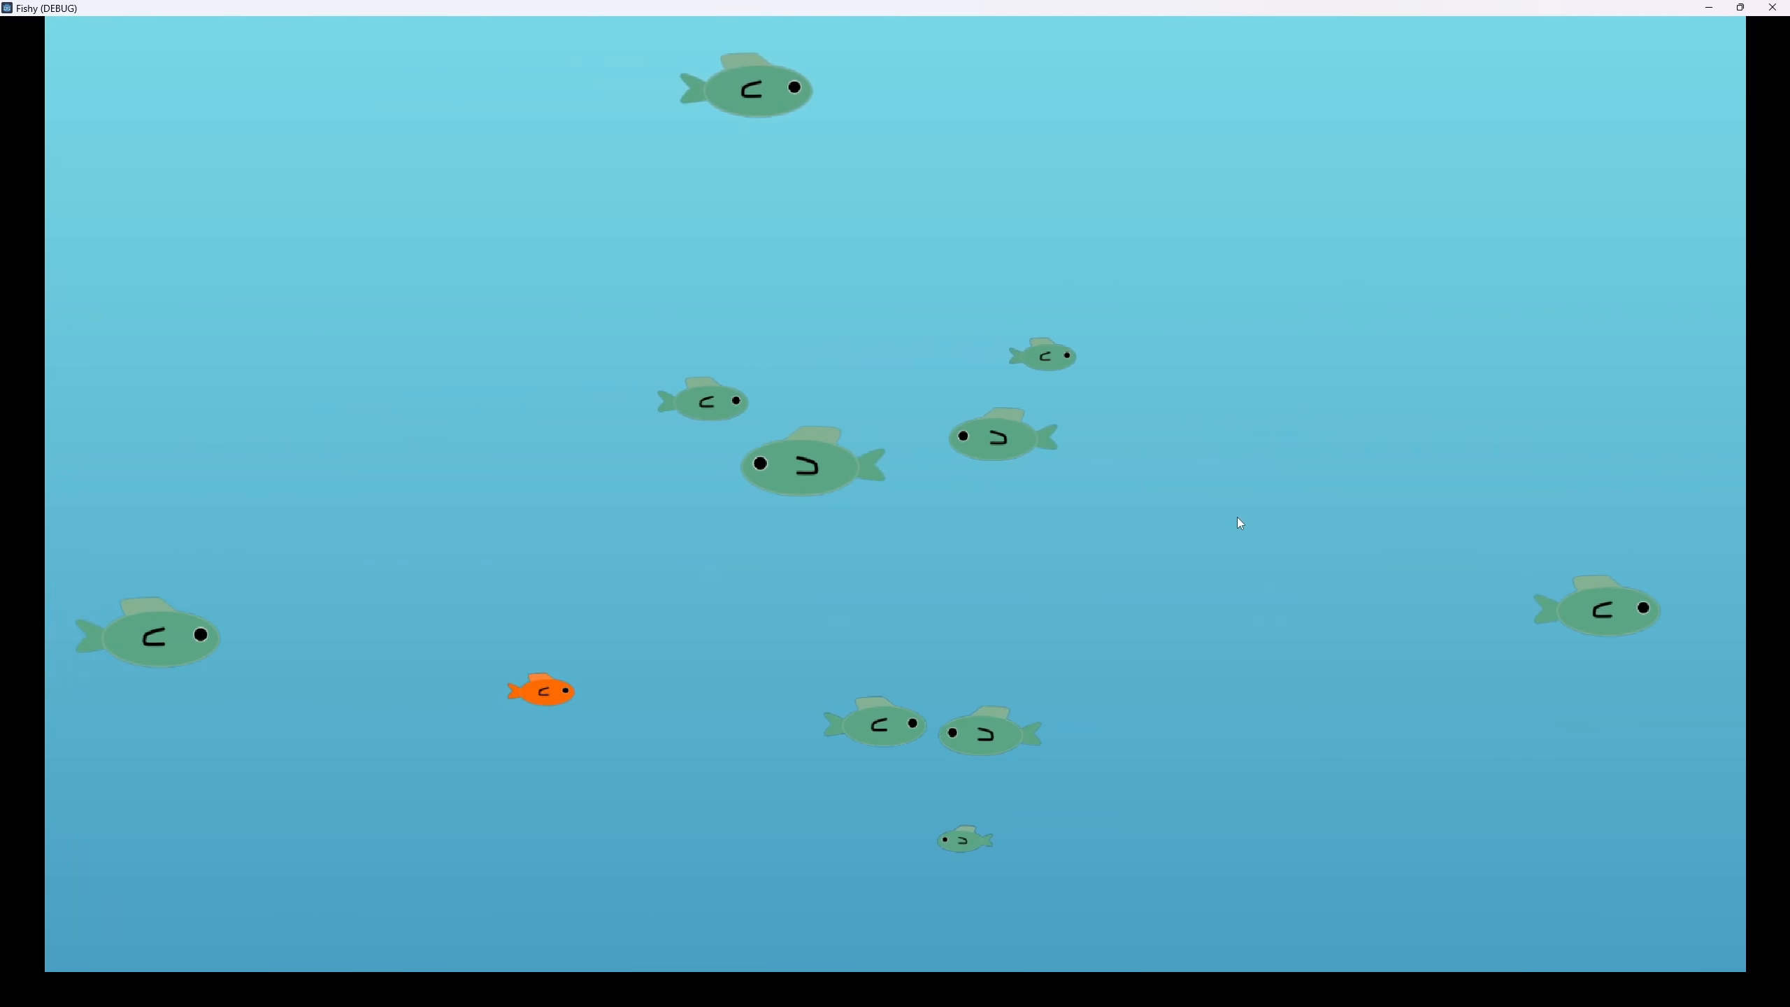
key("Up")
key("Up")
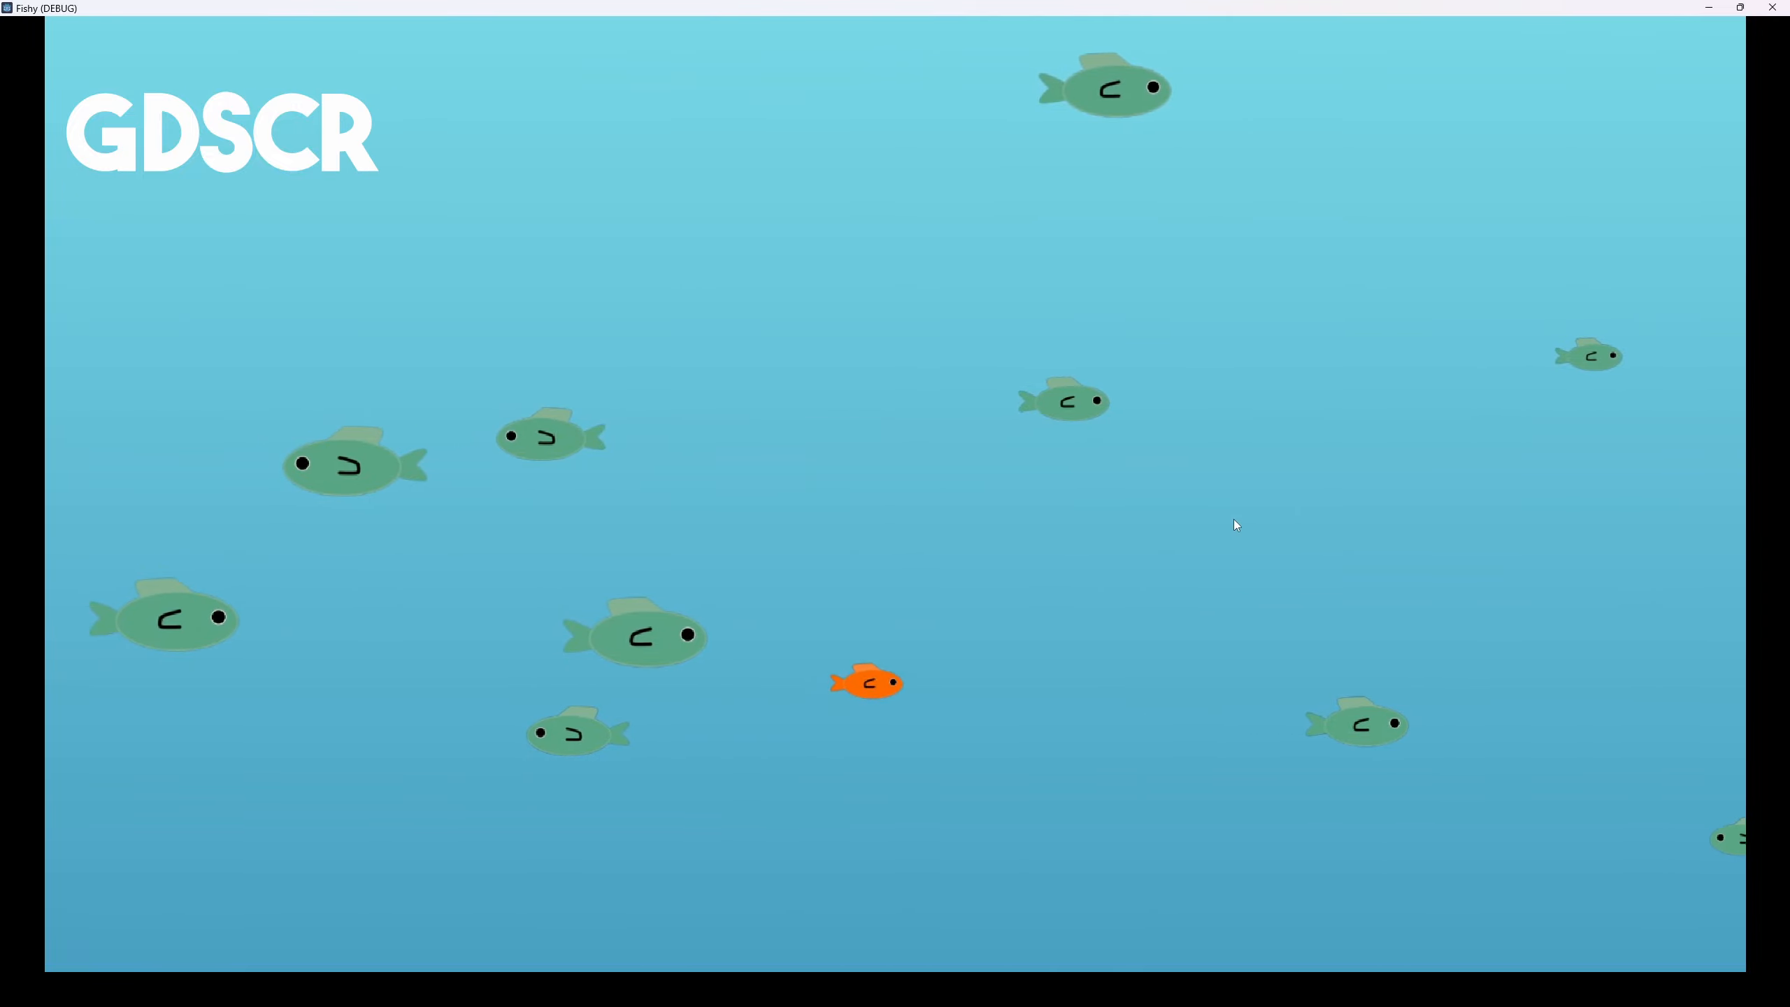
key("Left")
key("Down")
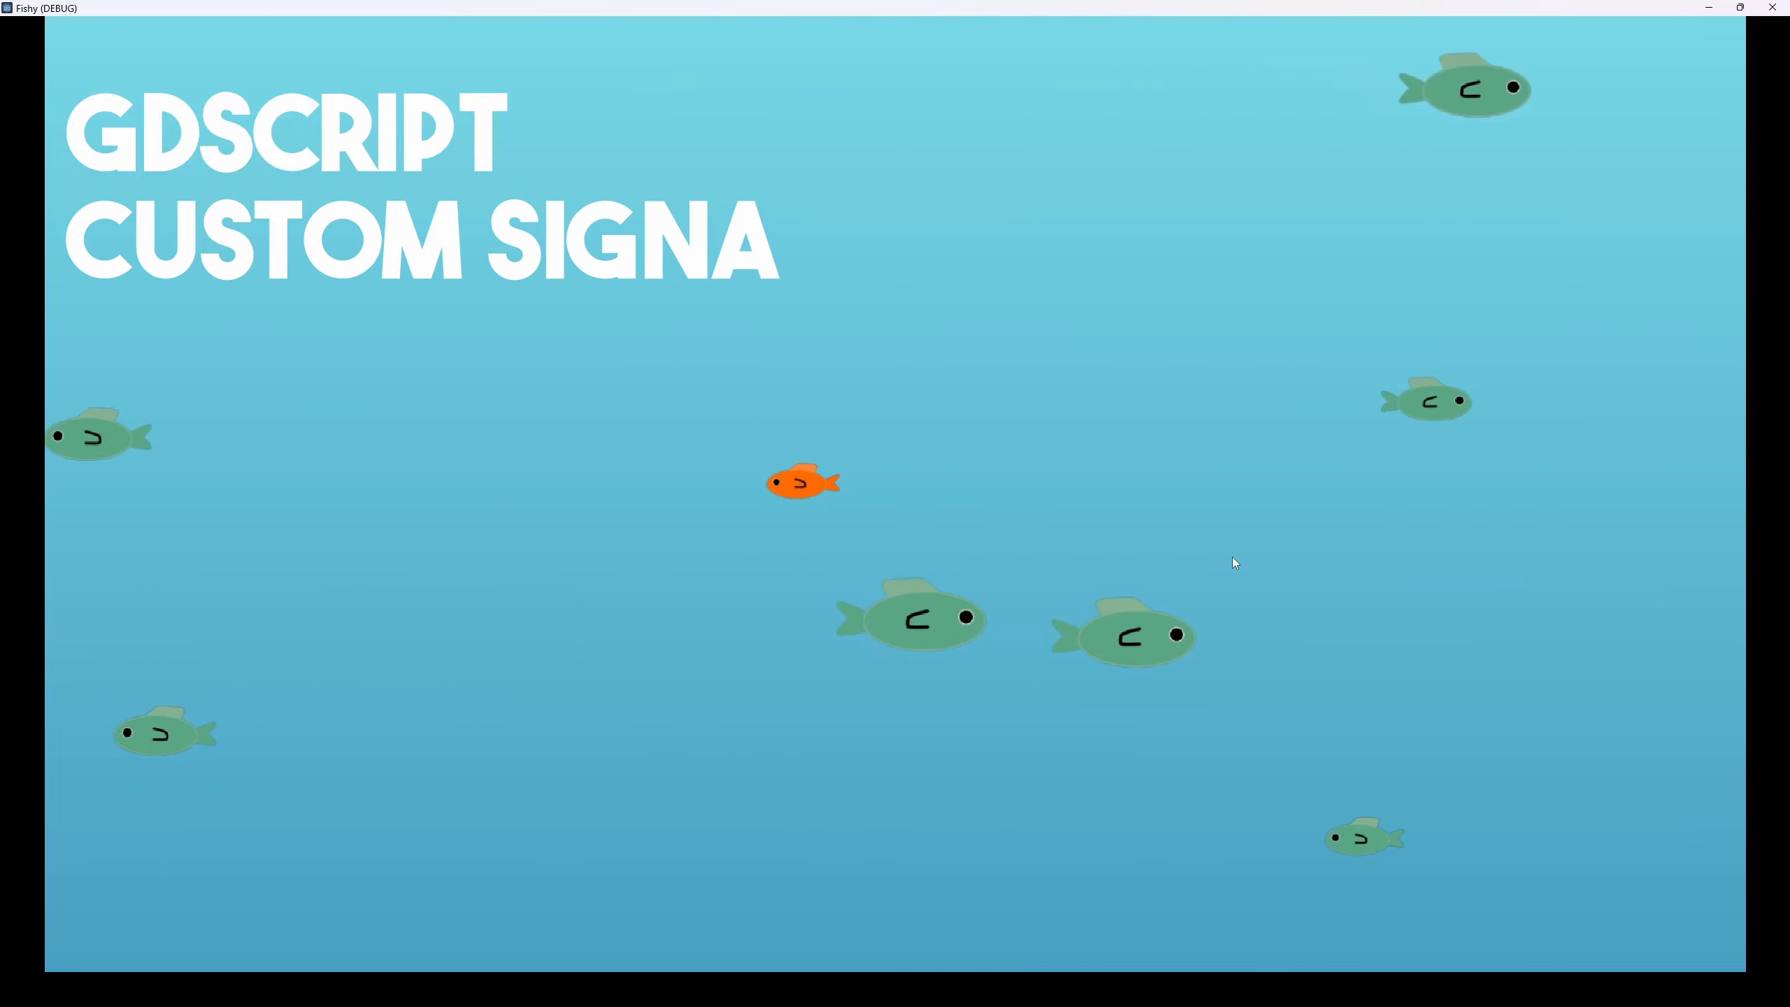
key("Right")
key("Down")
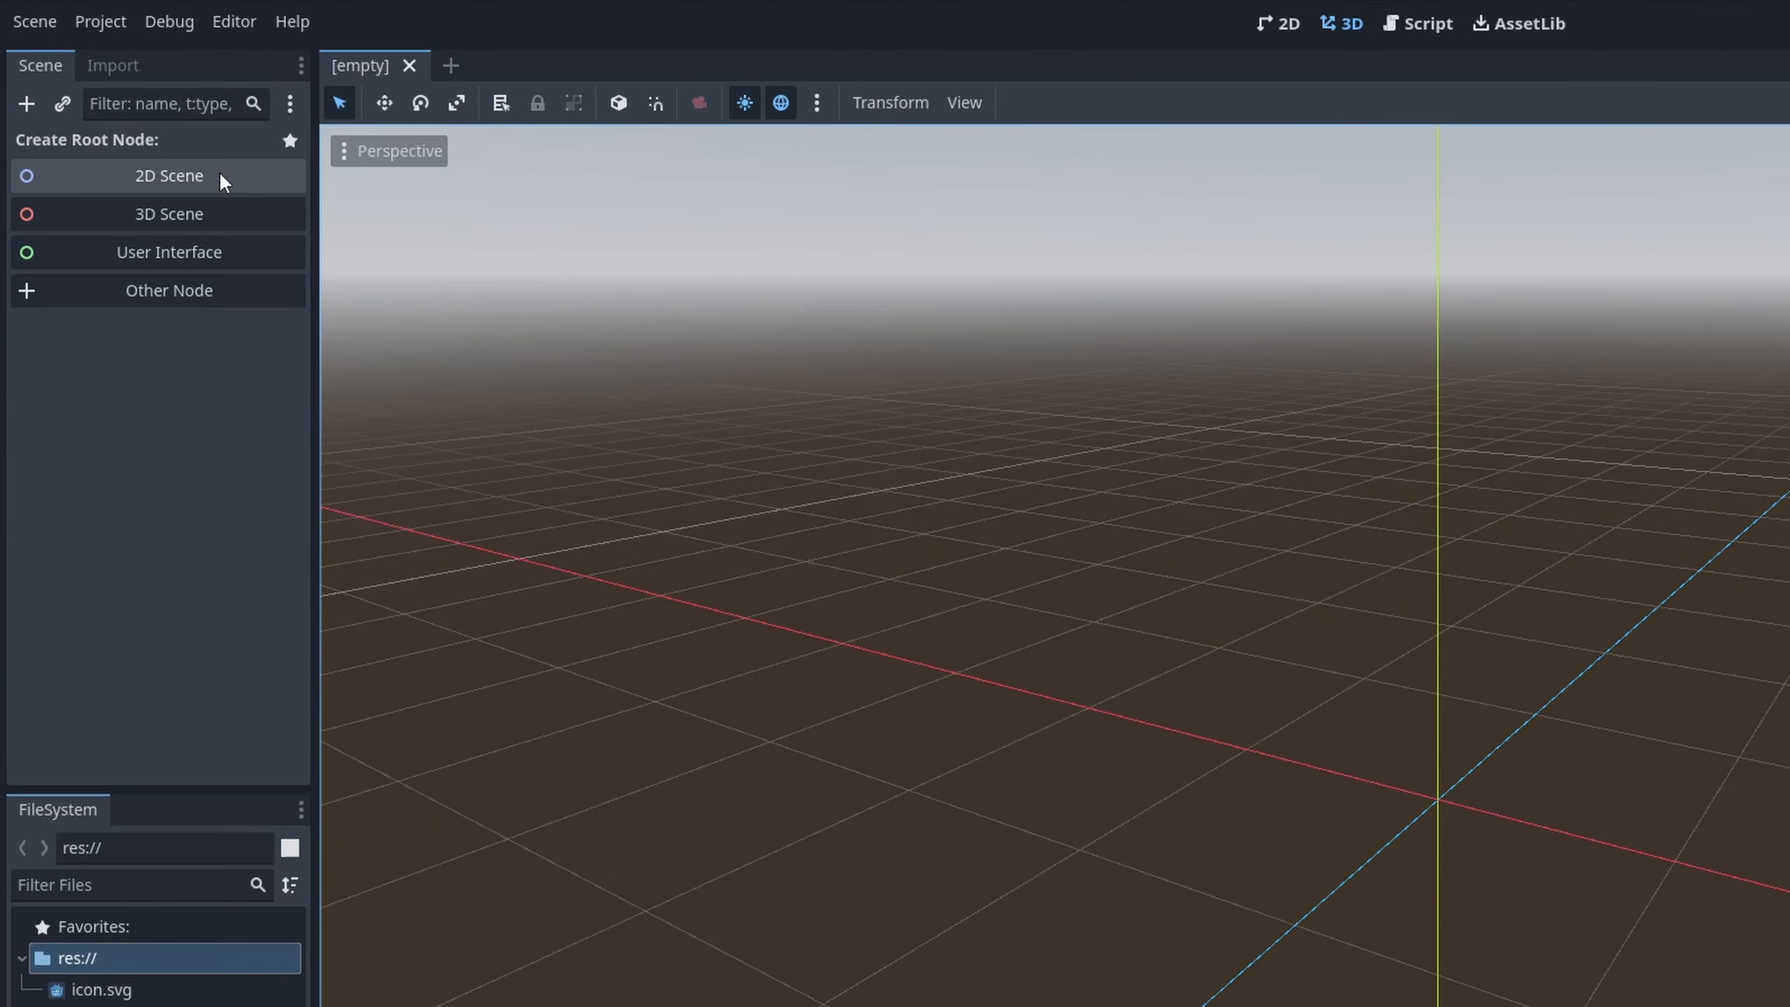
Step: Create a 2D Scene root node and save the scene in res:// as MainScene.tscn
left_click(230, 176)
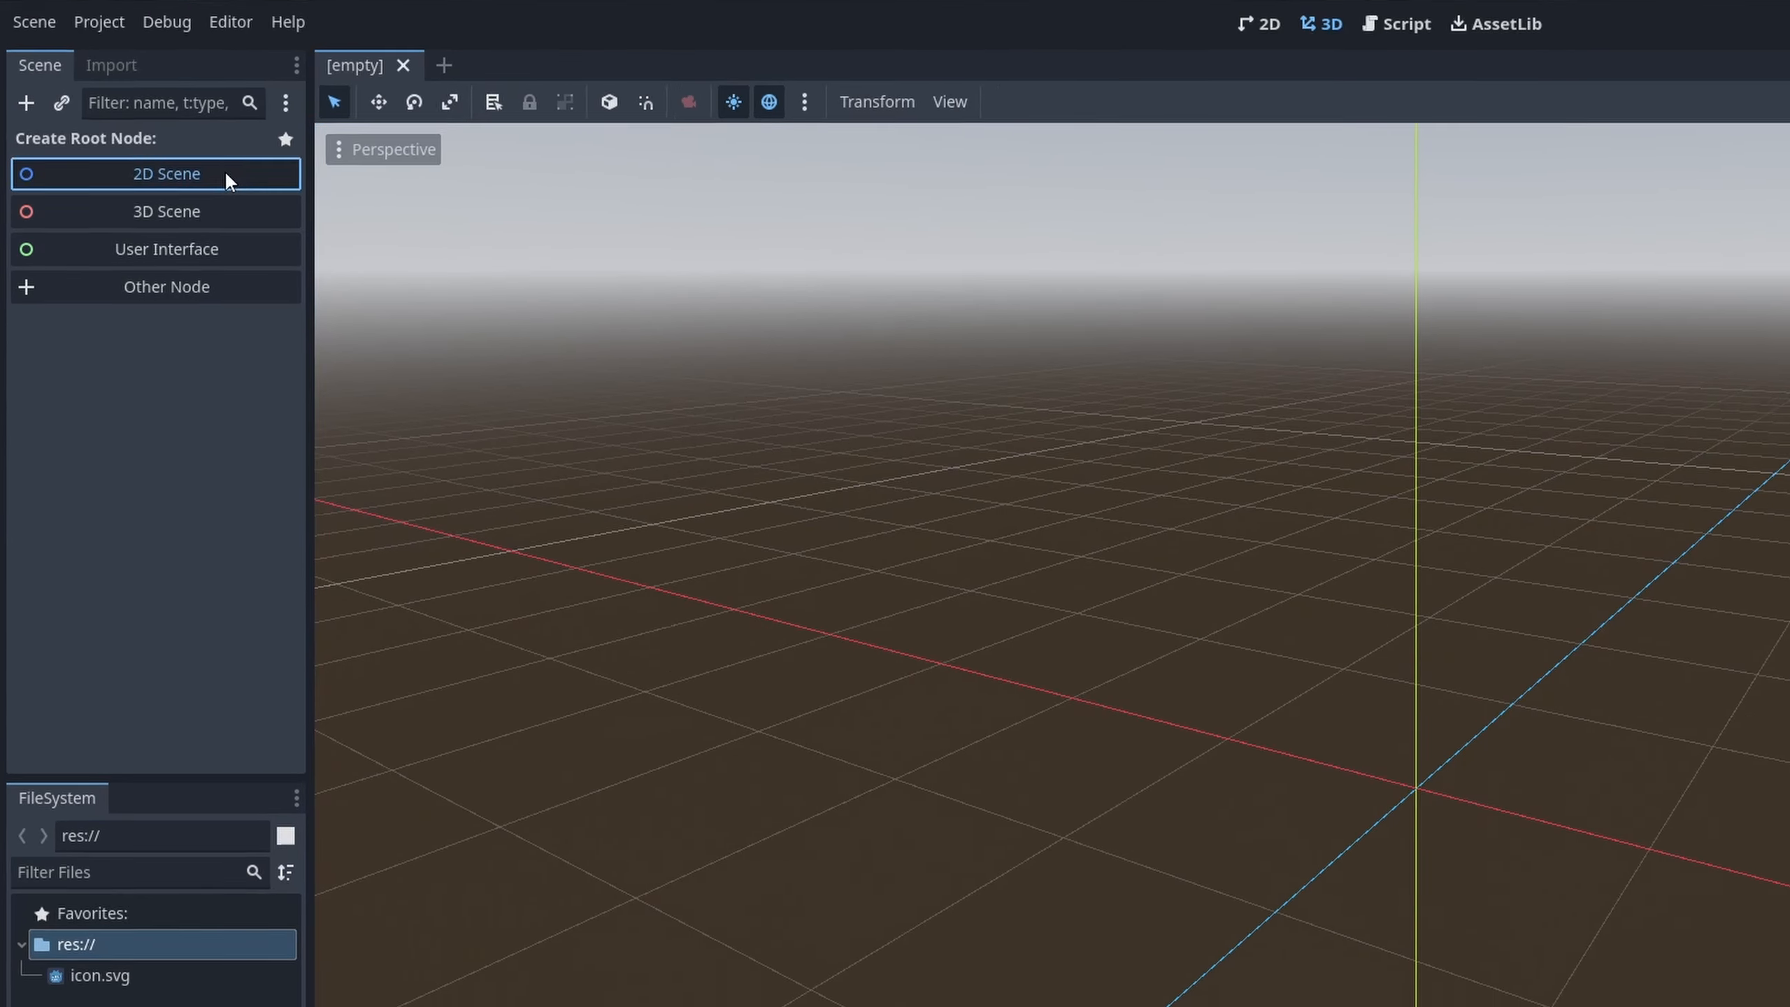
key("ctrl+s")
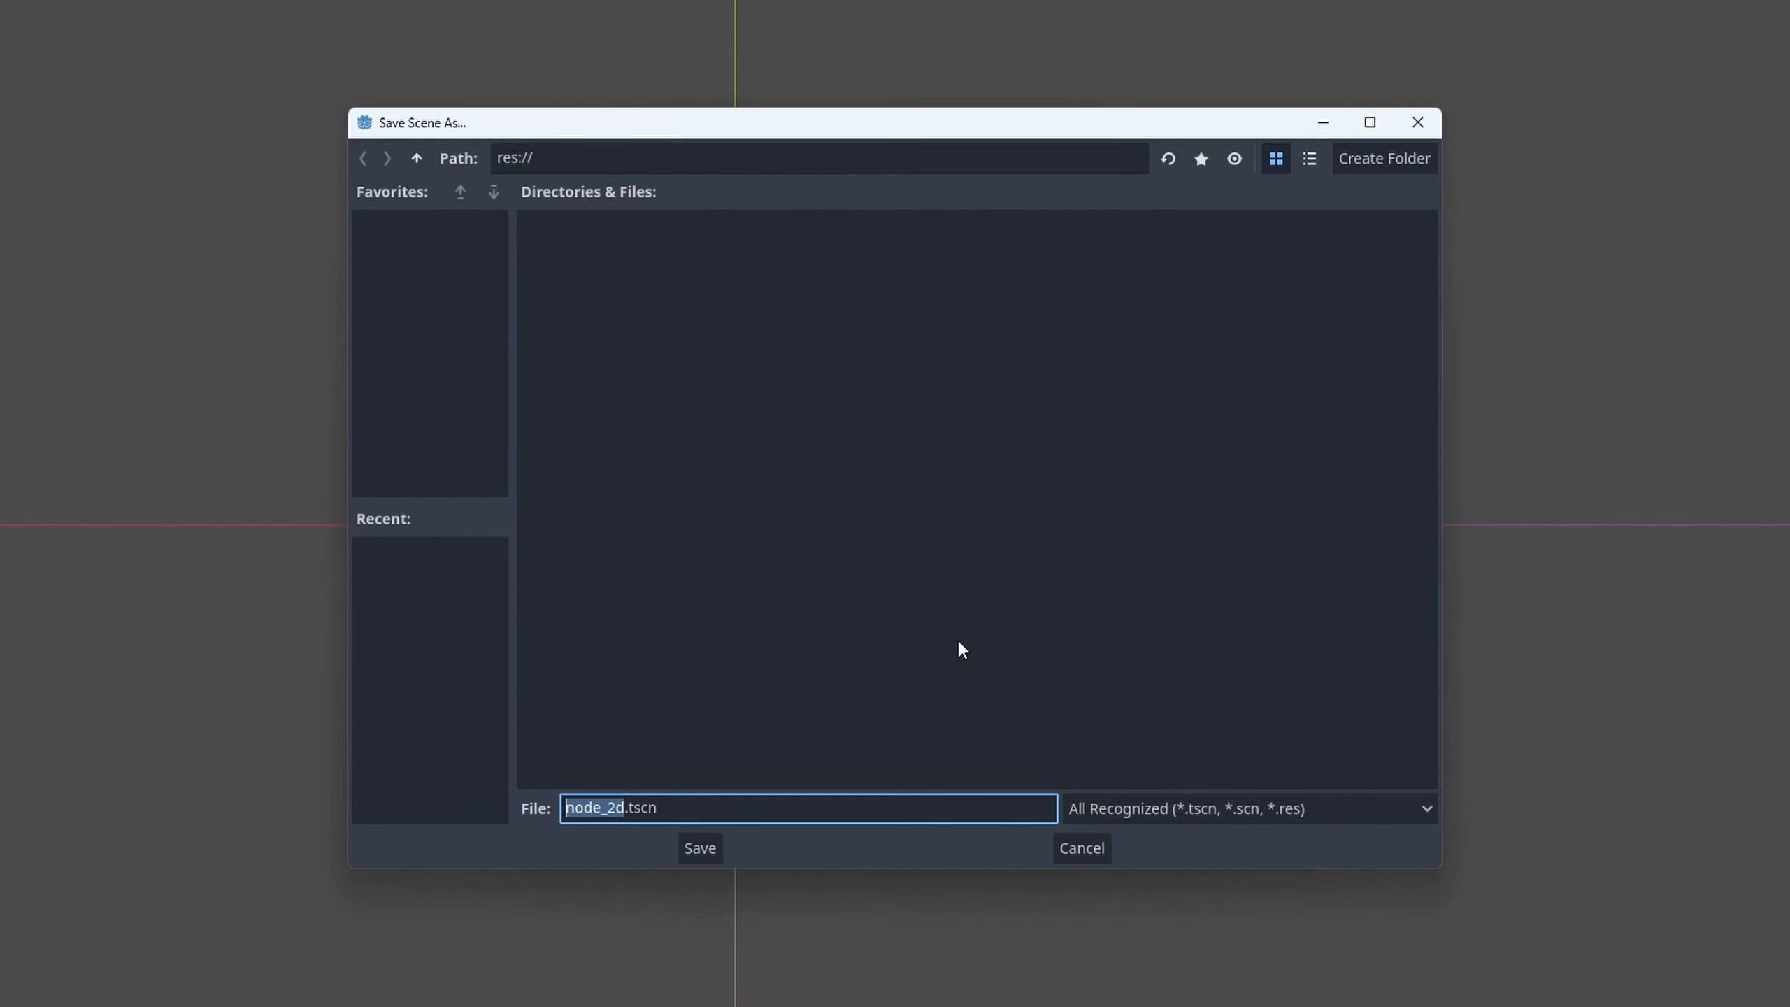
type("MainScene")
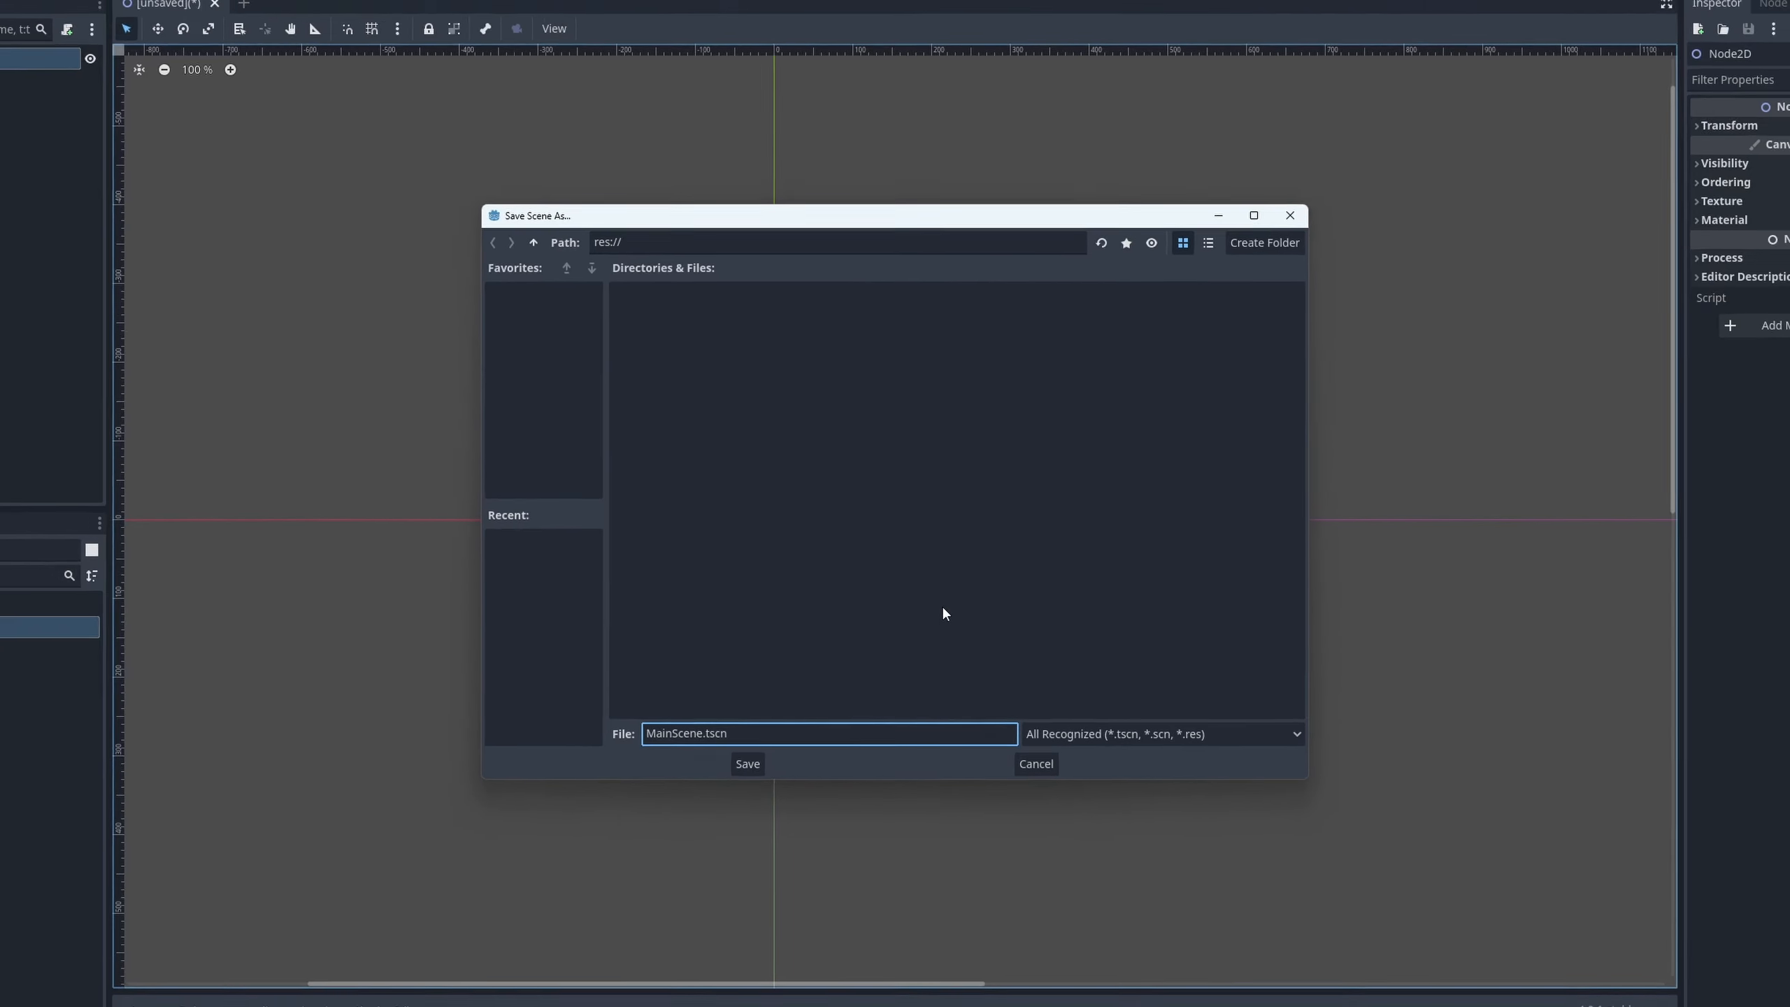
key("Return")
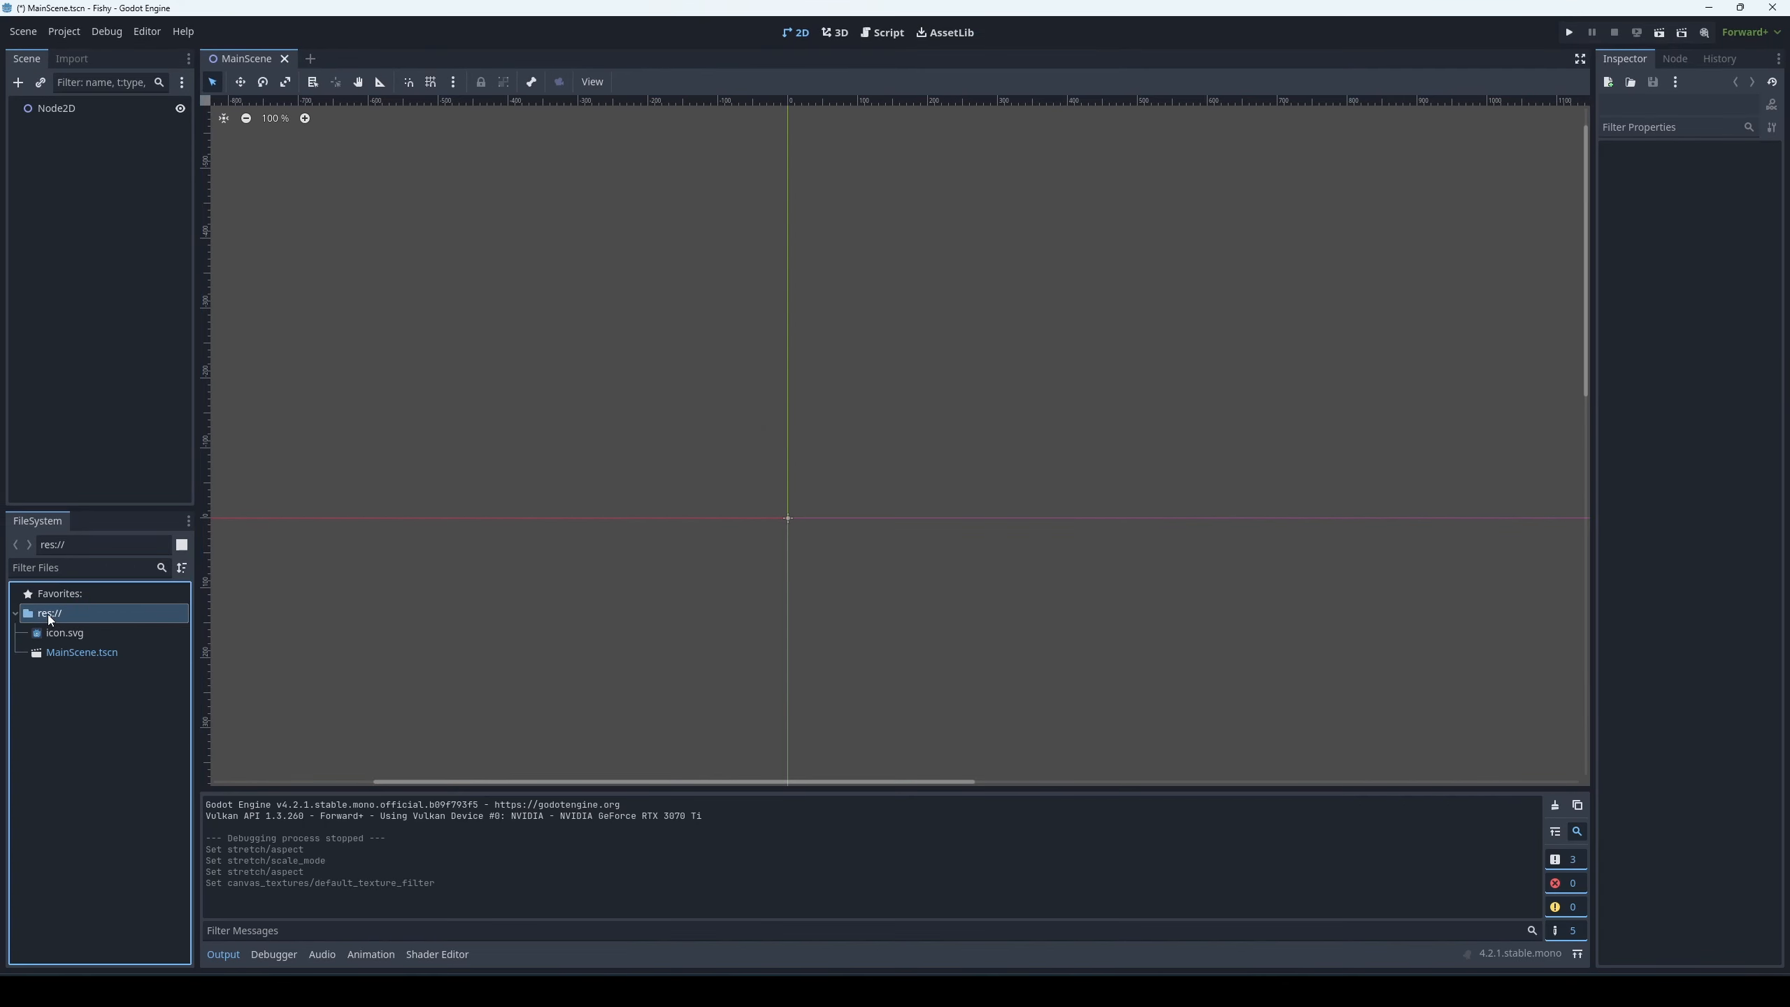
Step: Create a new folder named Assets in the project root res://
right_click(48, 614)
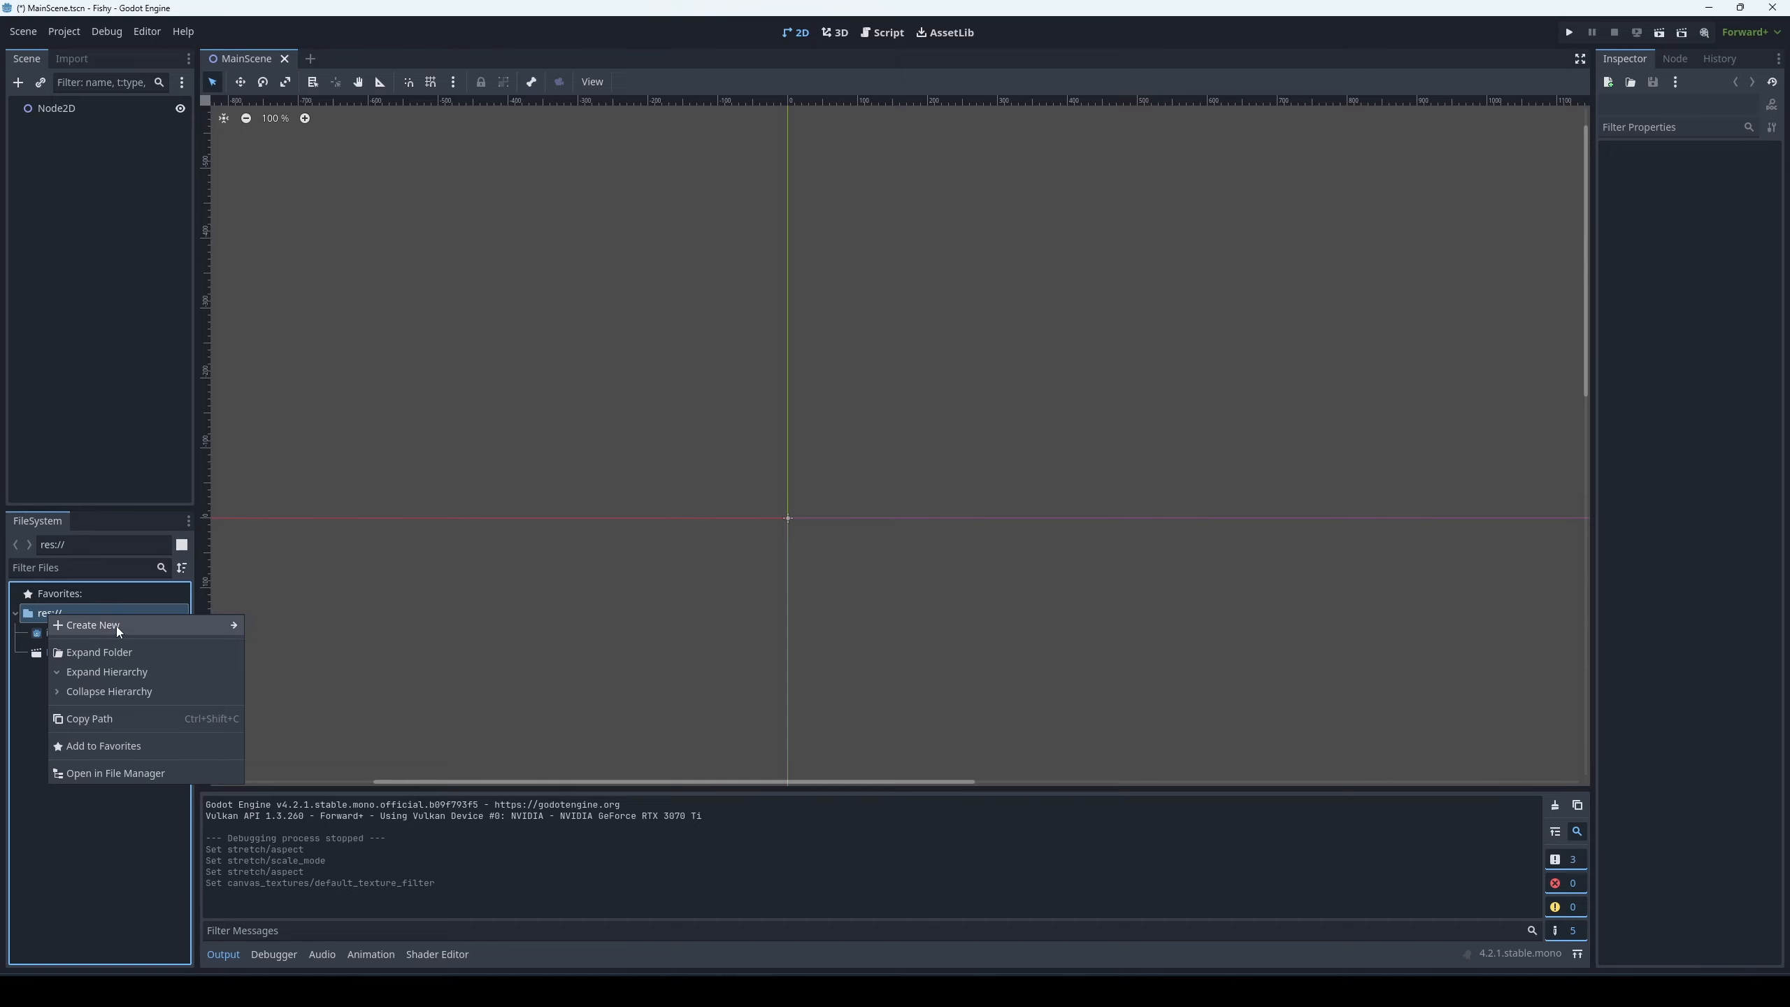
mouse_move(209, 626)
left_click(316, 627)
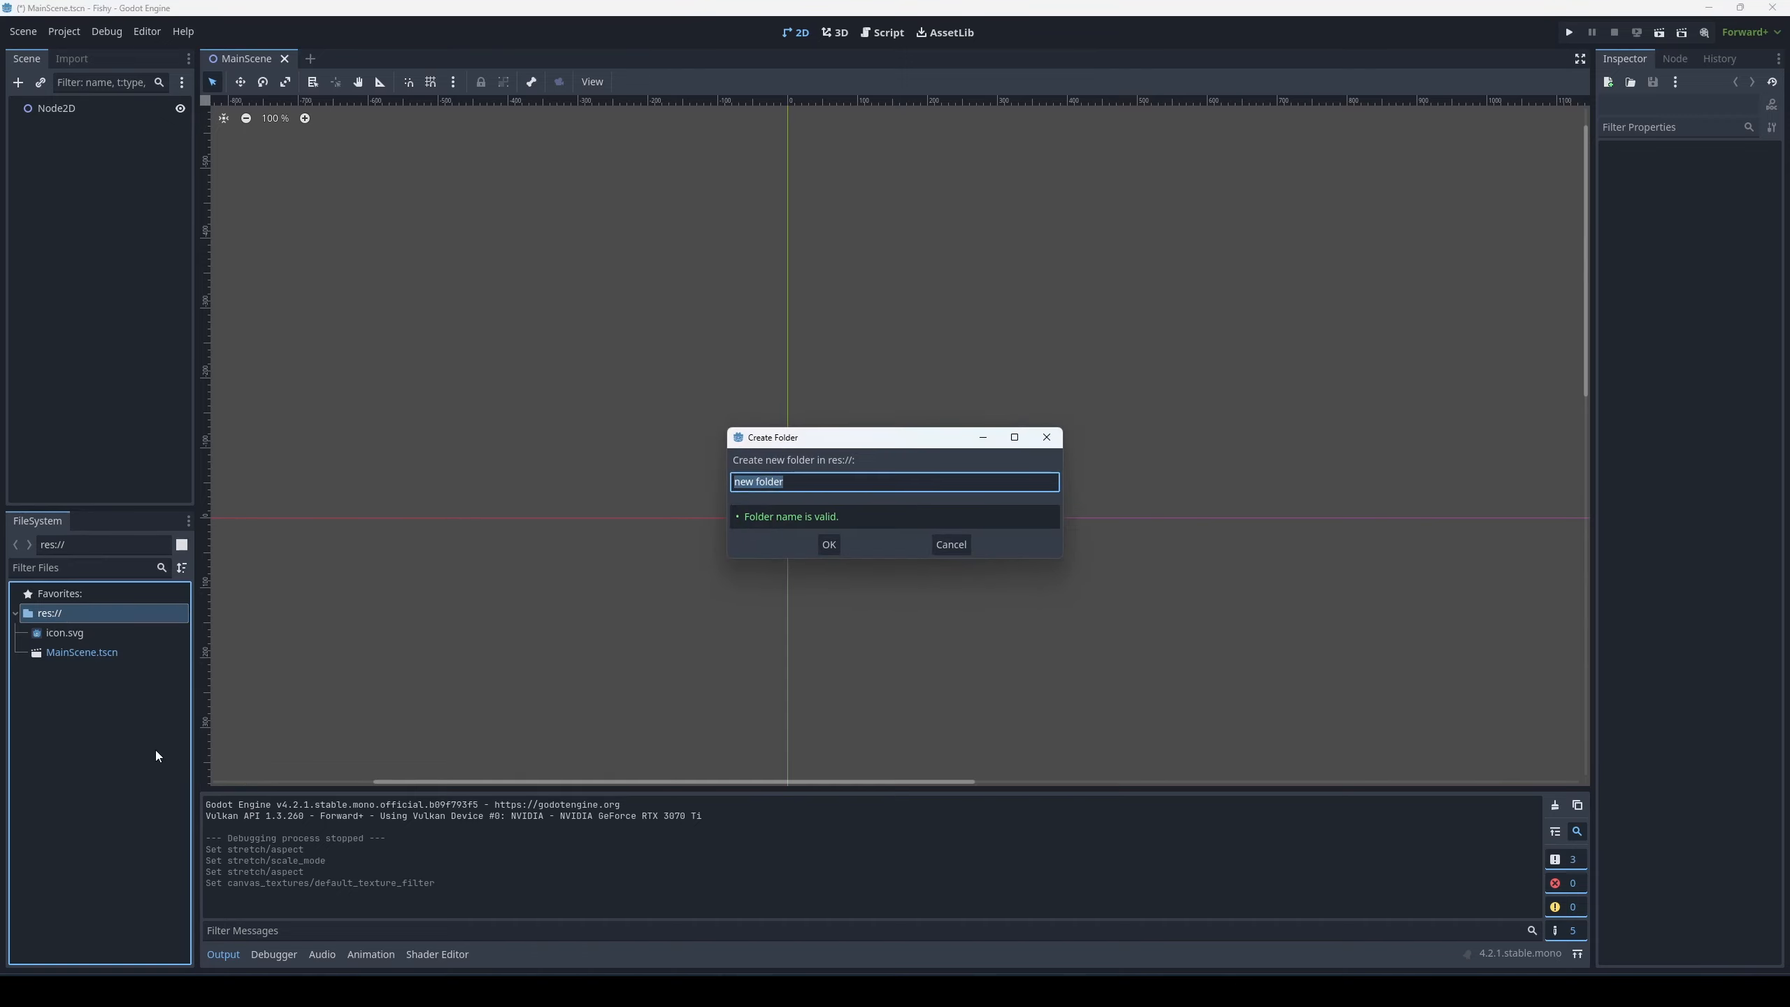
type("Assets")
key("Return")
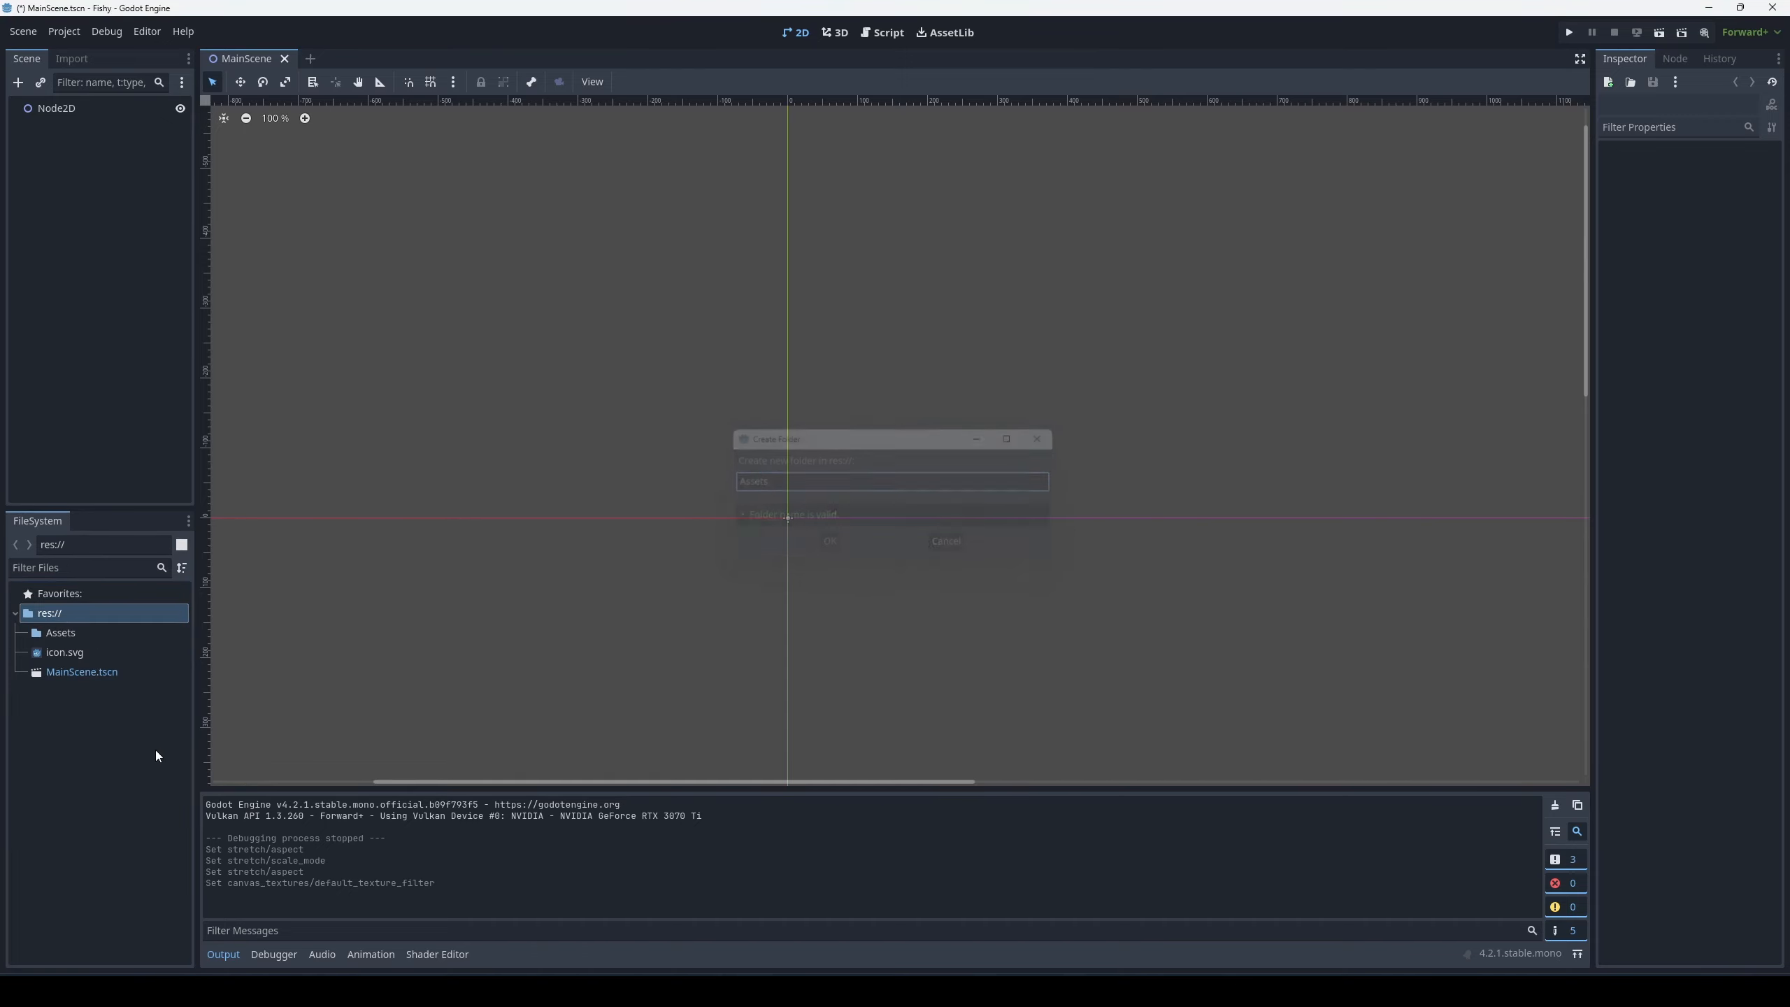
Step: Create a folder named Scenes in res:// and move MainScene.tscn into it
left_click(71, 633)
right_click(45, 618)
mouse_move(152, 630)
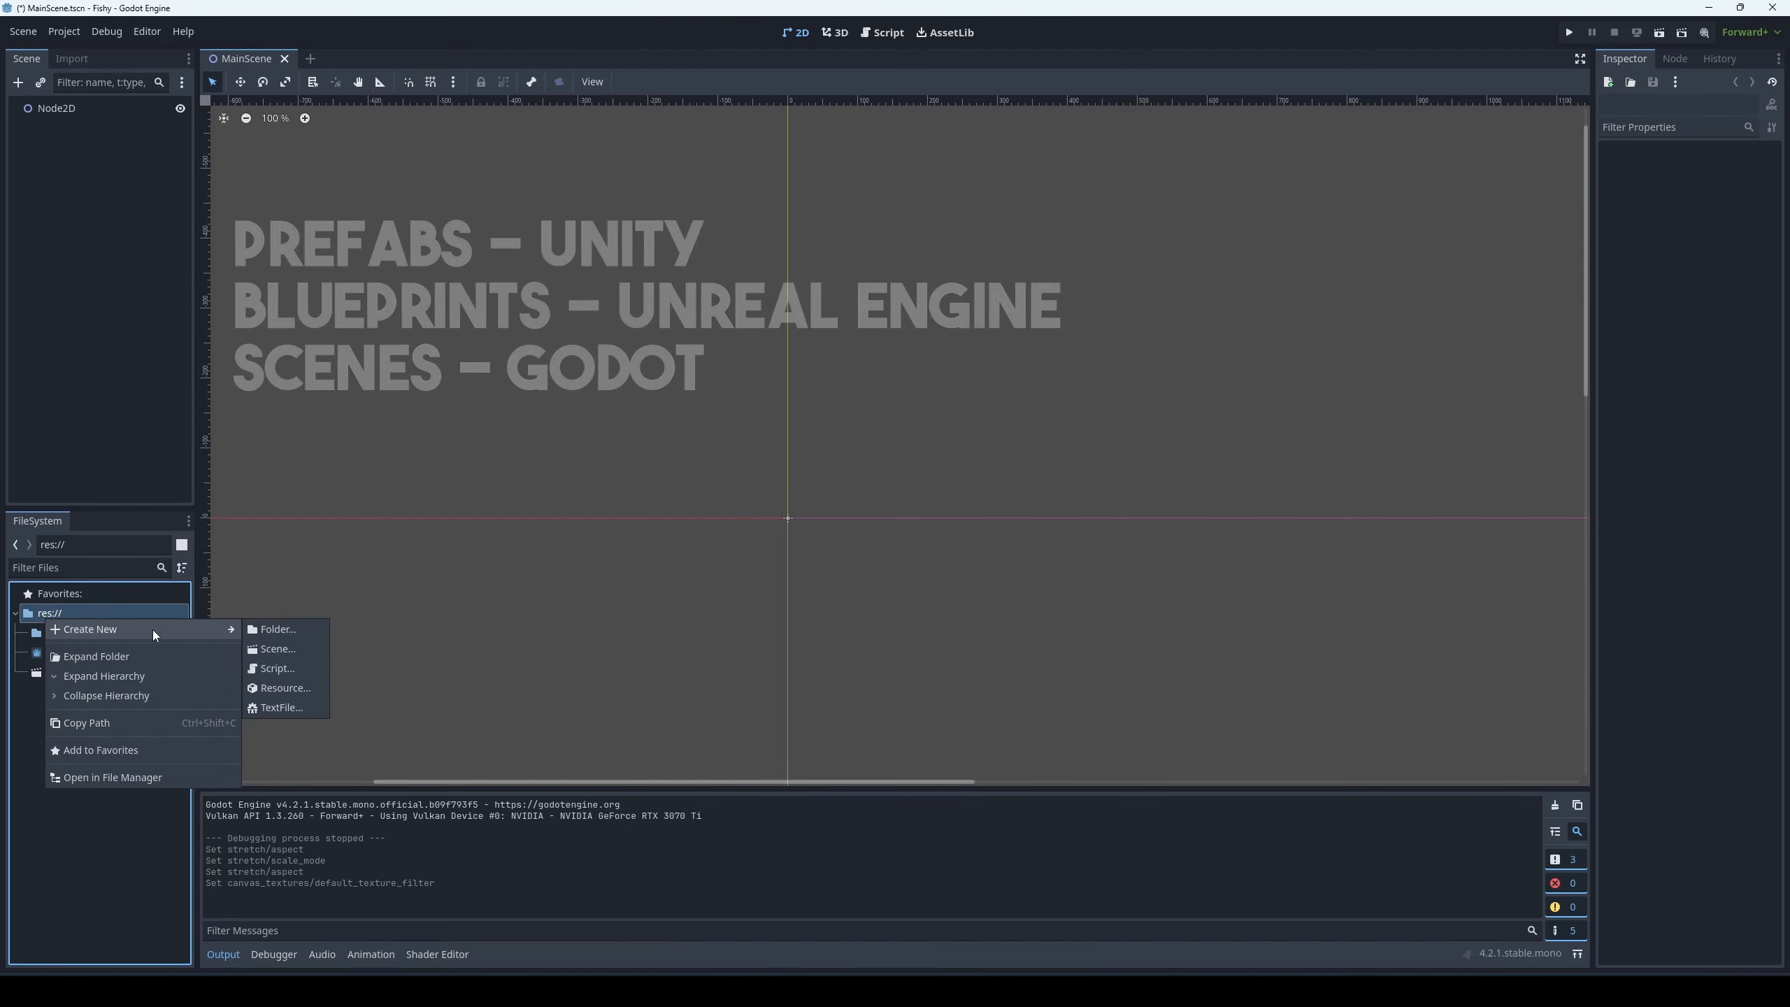
left_click(265, 631)
type("Scne")
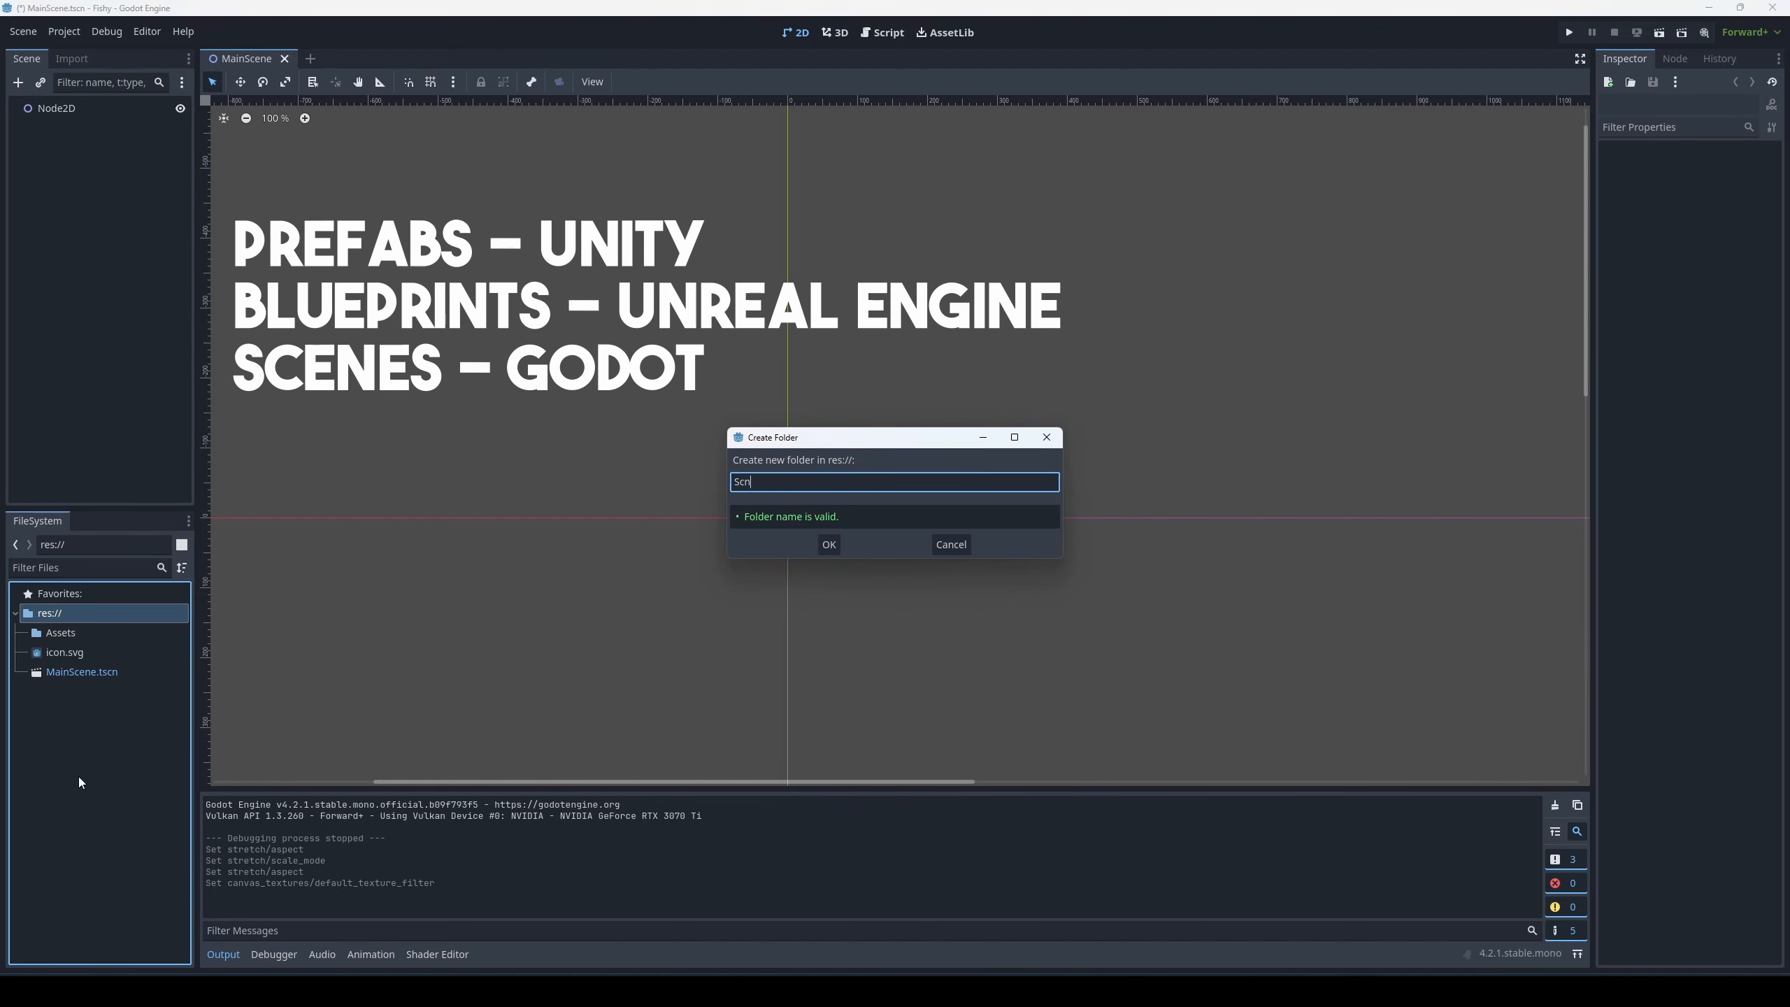
type("enes")
key("Return")
left_click_drag(57, 693, 71, 655)
Step: Create a new scene named Player with the 2D Scene root type in the Assets folder
left_click(51, 635)
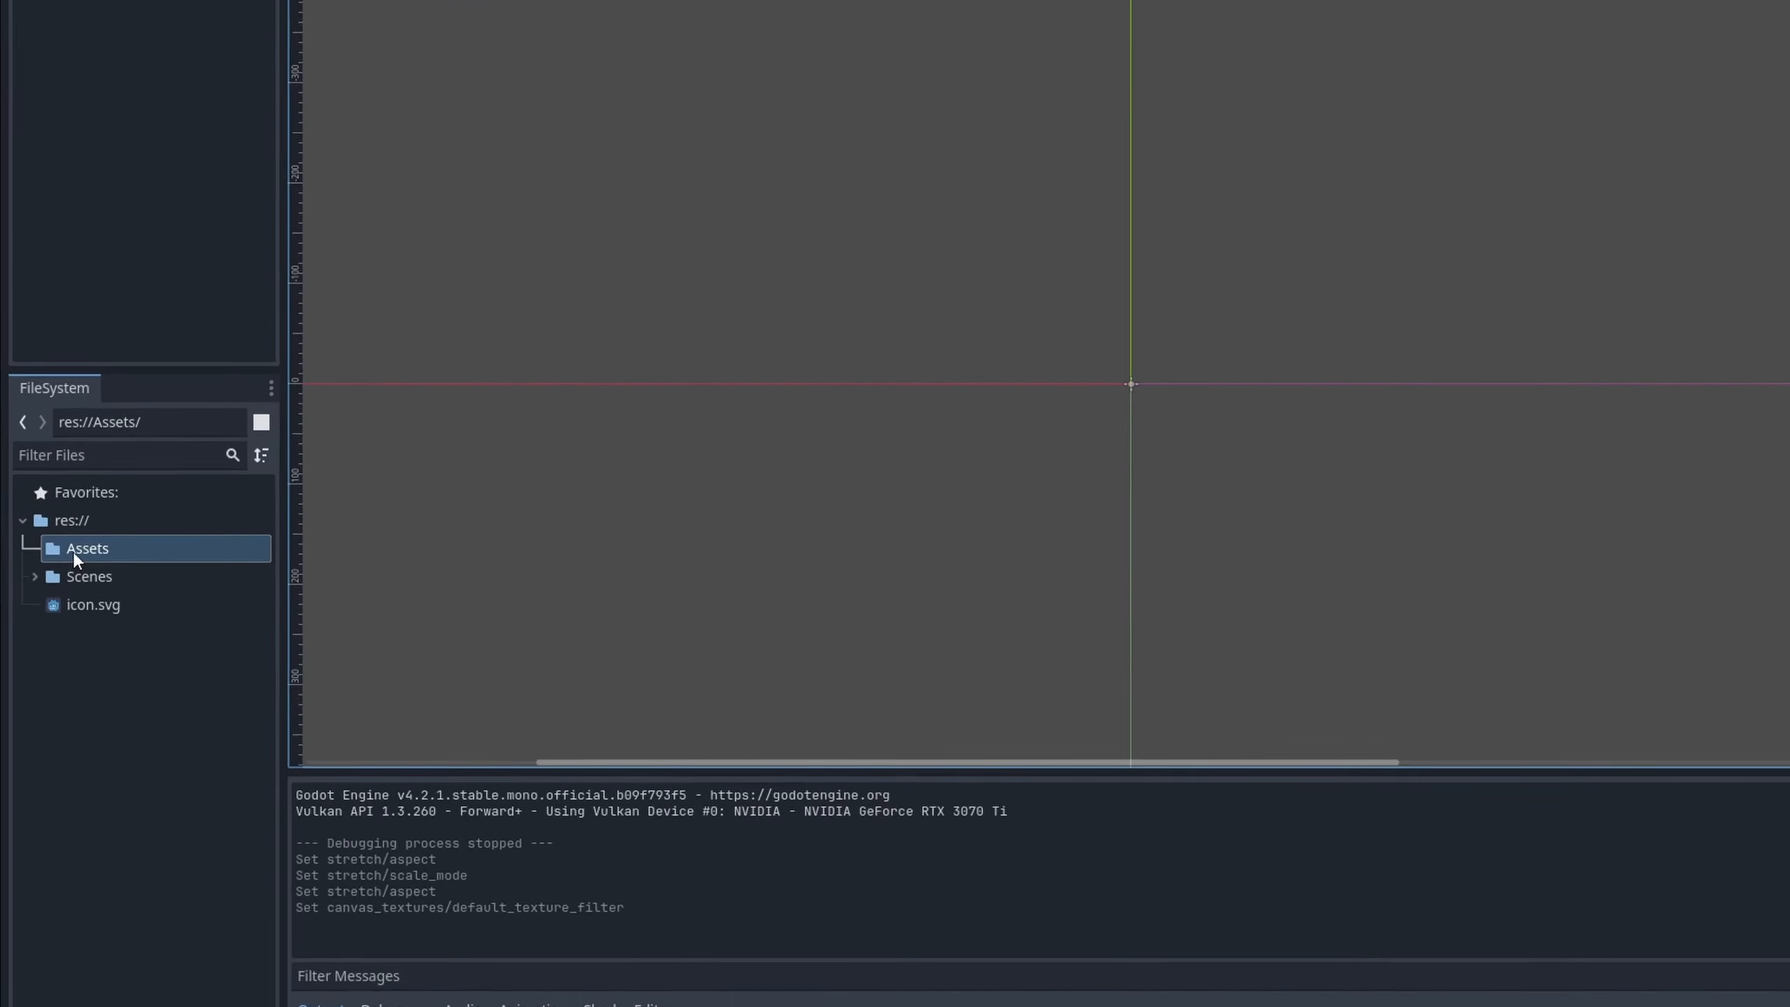
right_click(52, 637)
mouse_move(119, 648)
left_click(515, 536)
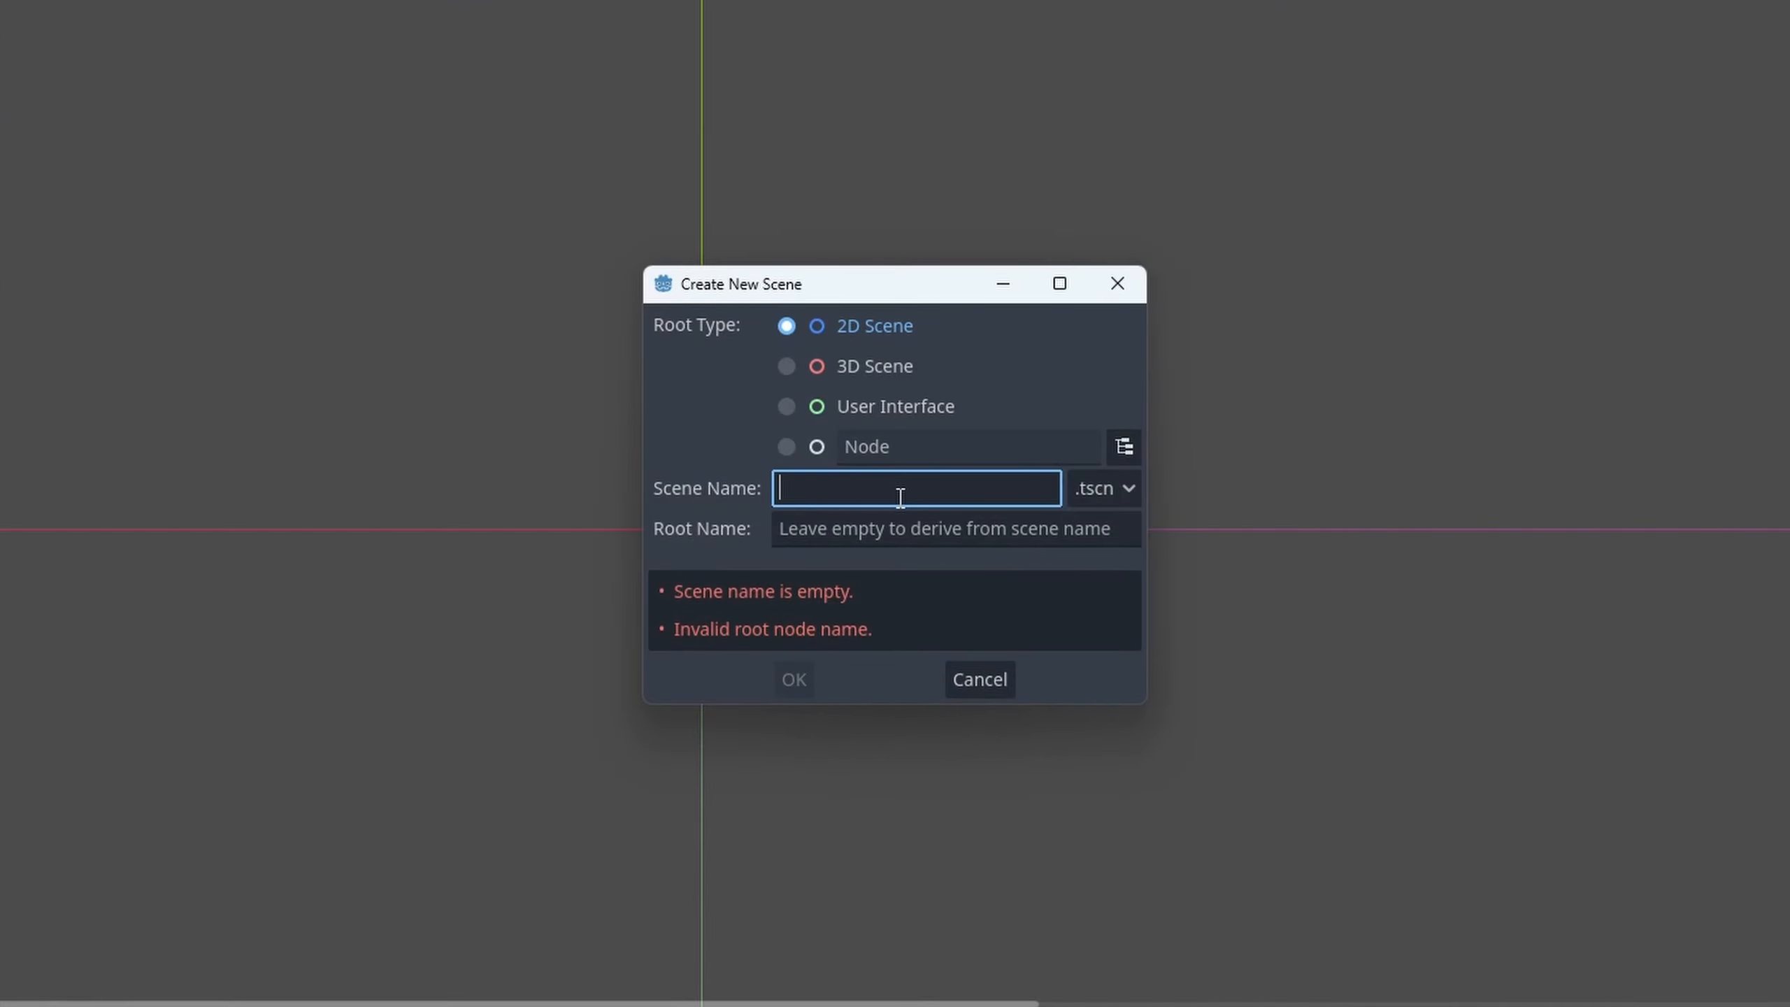
type("Player")
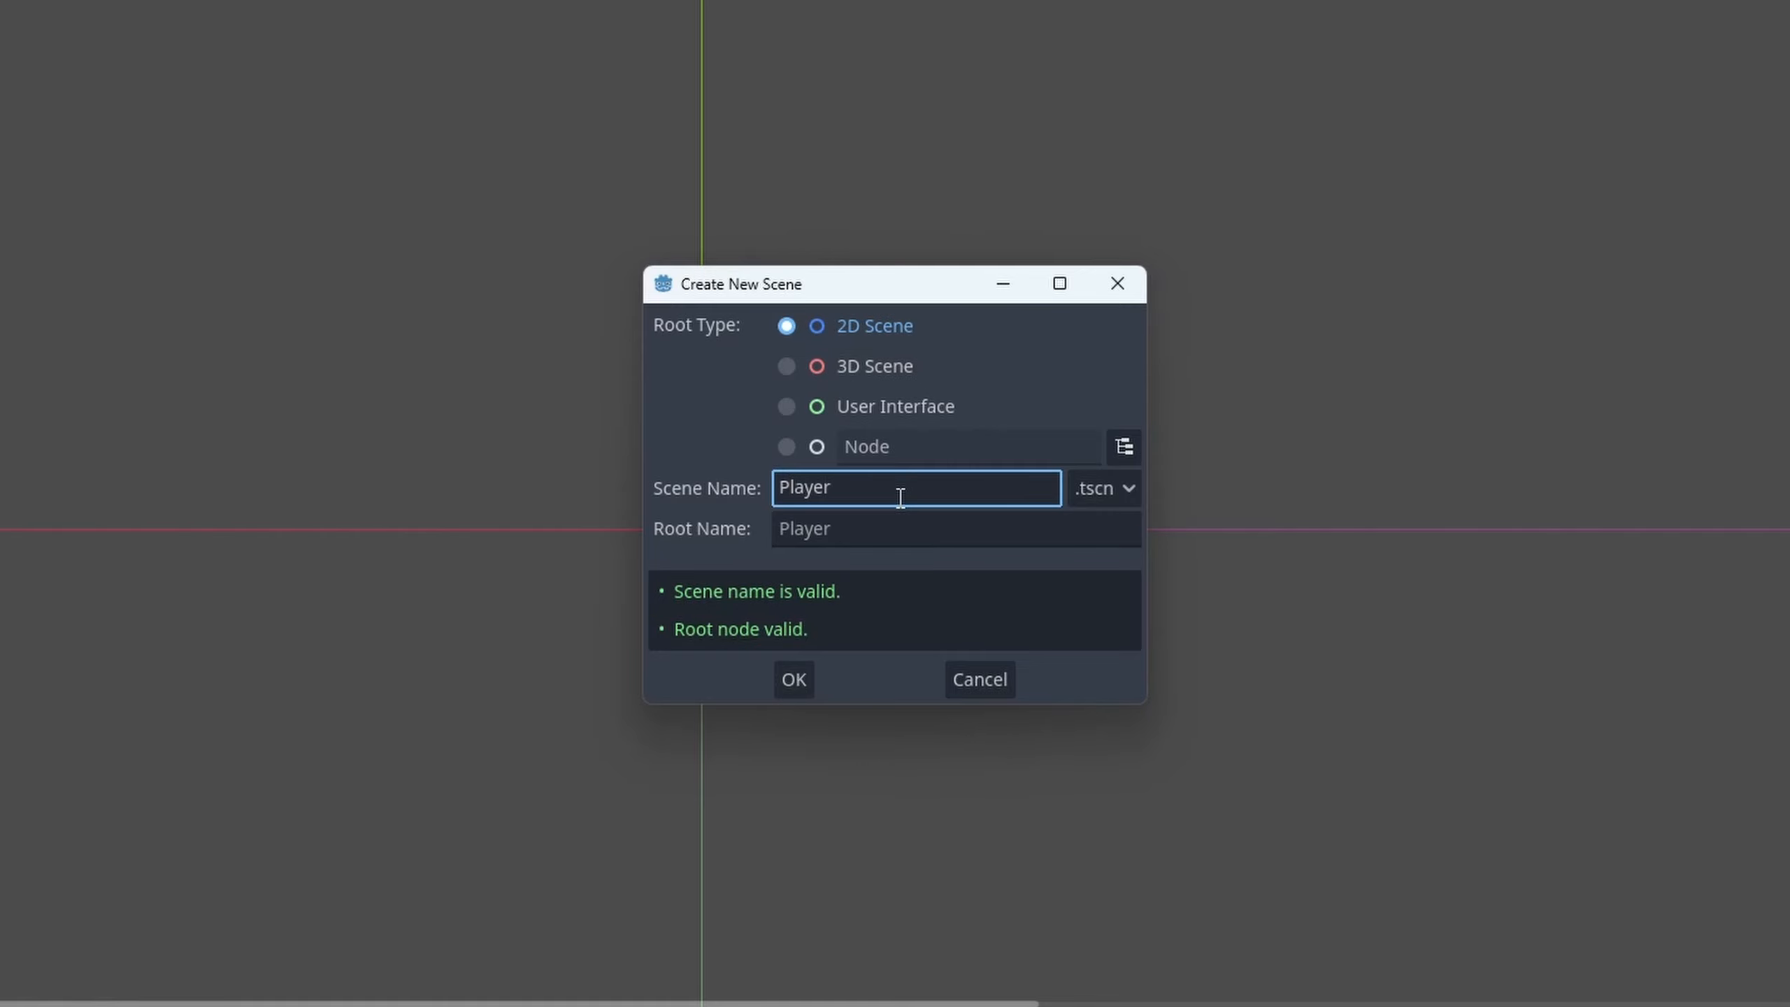
left_click(795, 679)
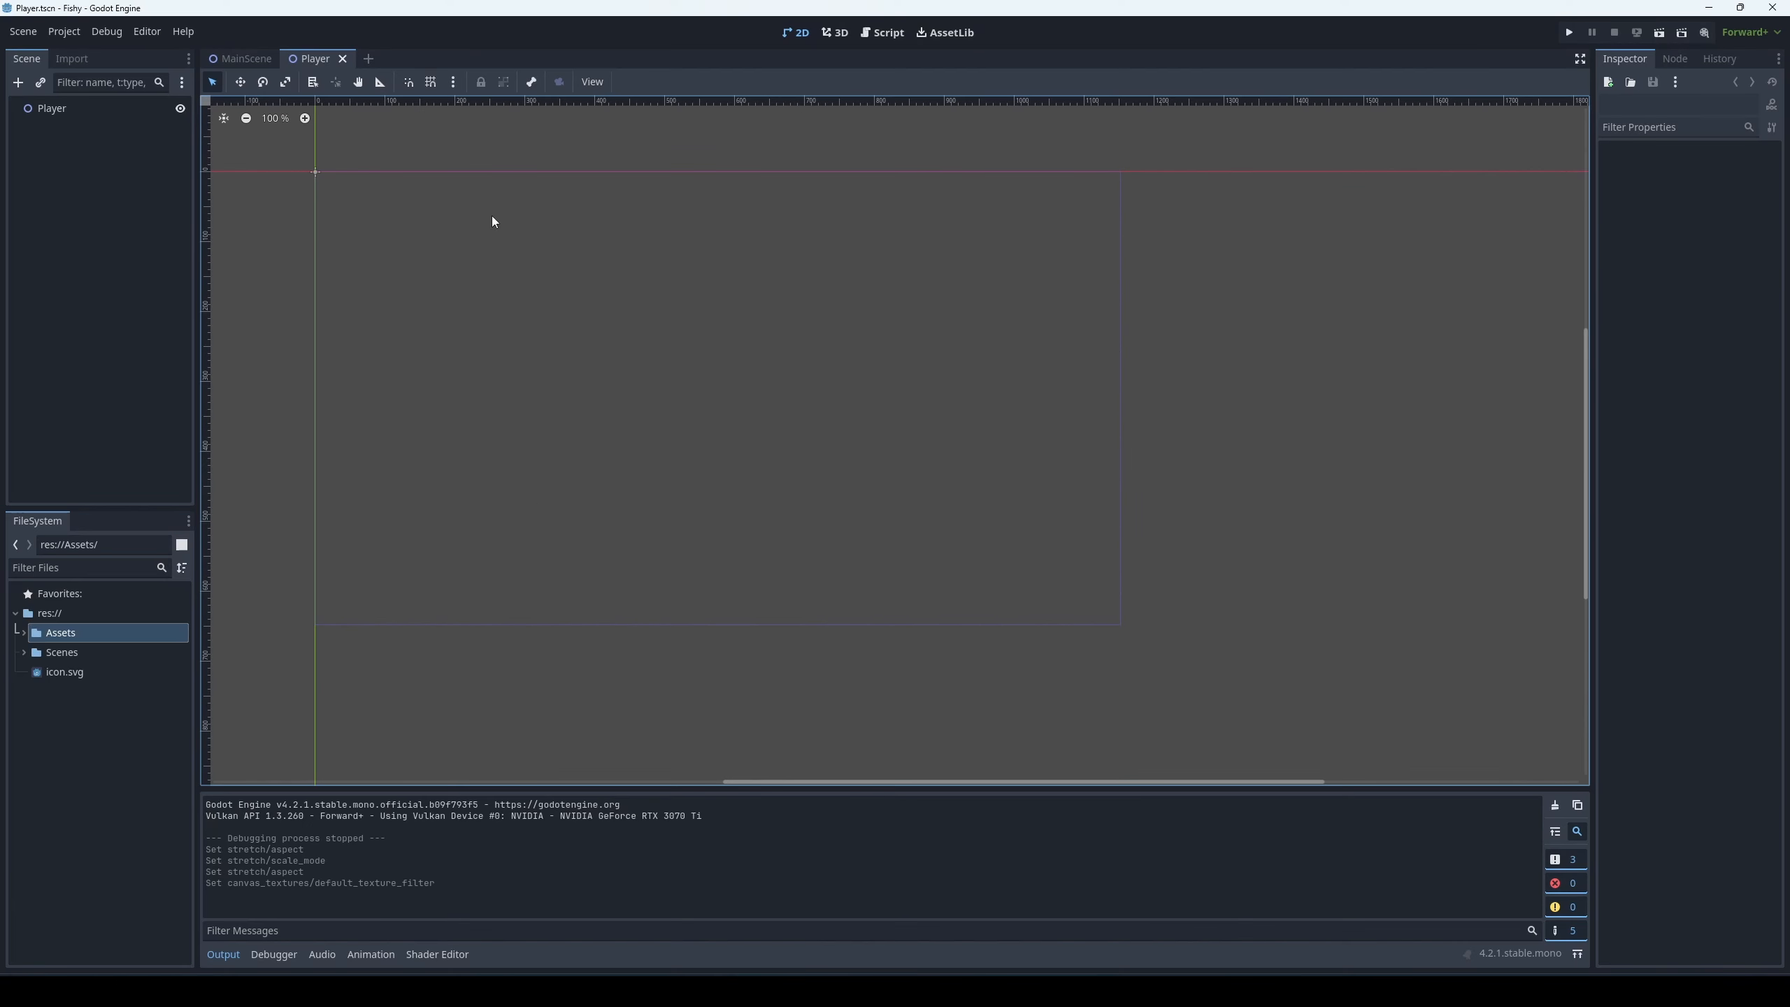
Step: Change the type of the Player root node to AnimatedSprite2D from the Node2D branch of node types
right_click(67, 109)
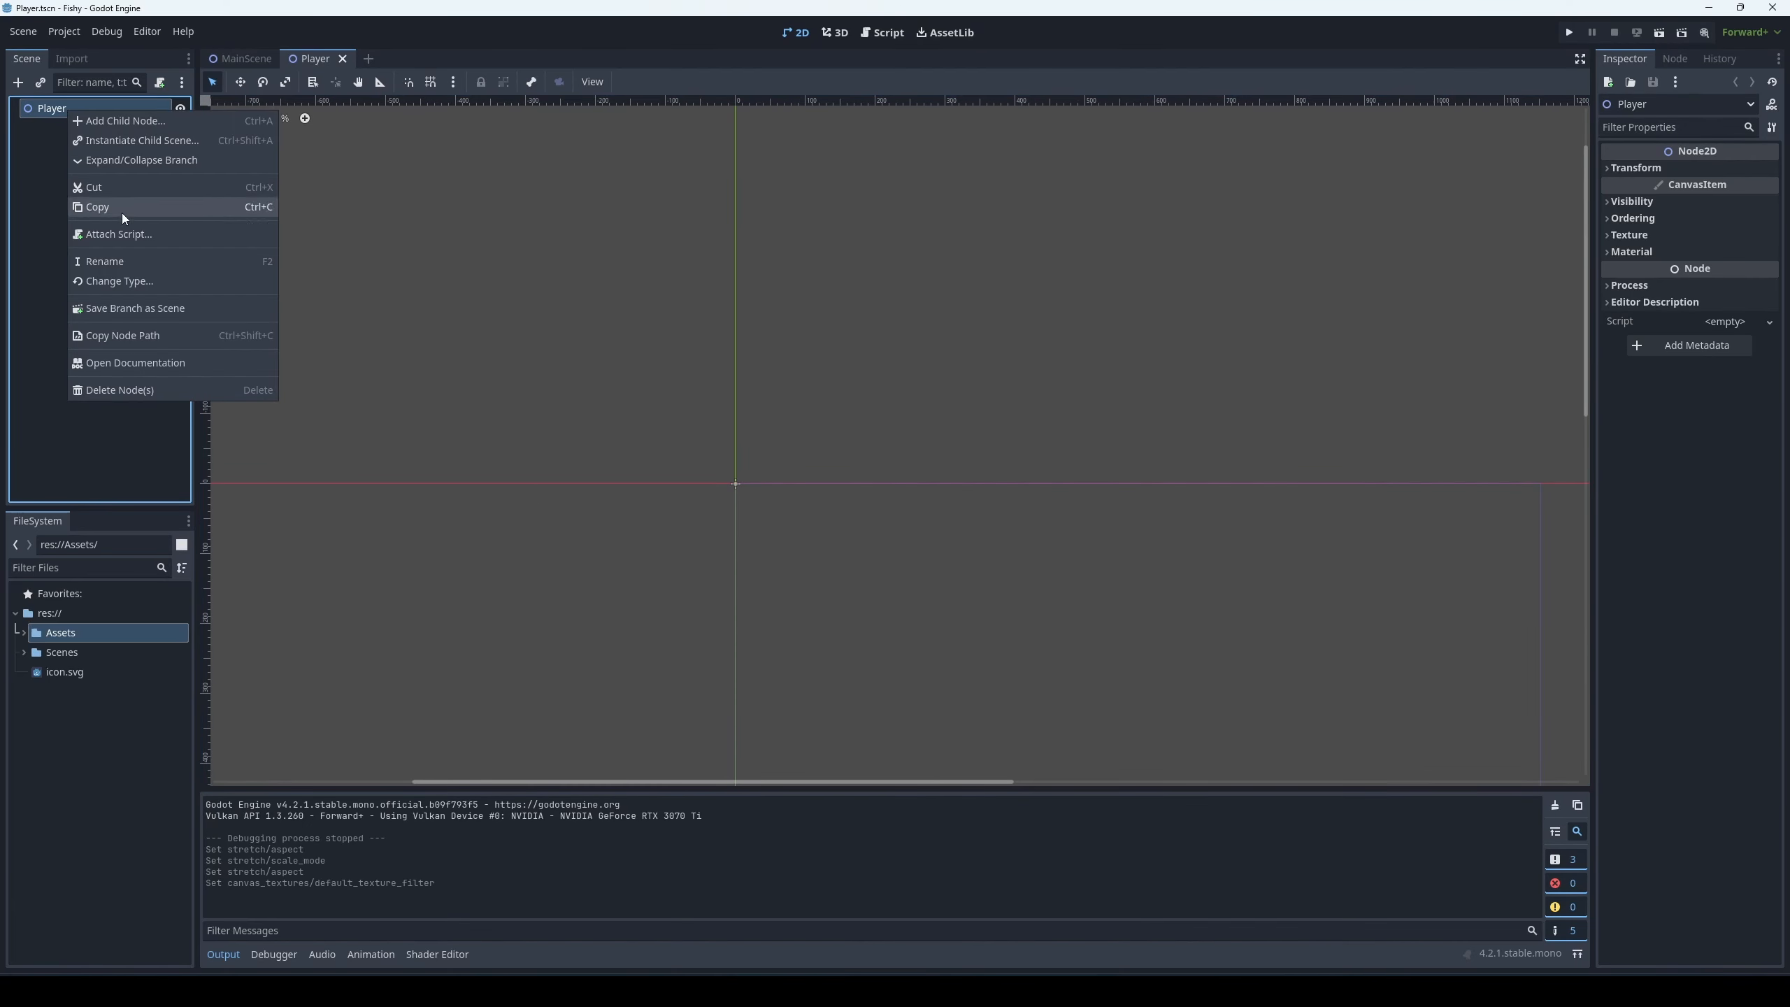
left_click(130, 281)
key("BackSpace")
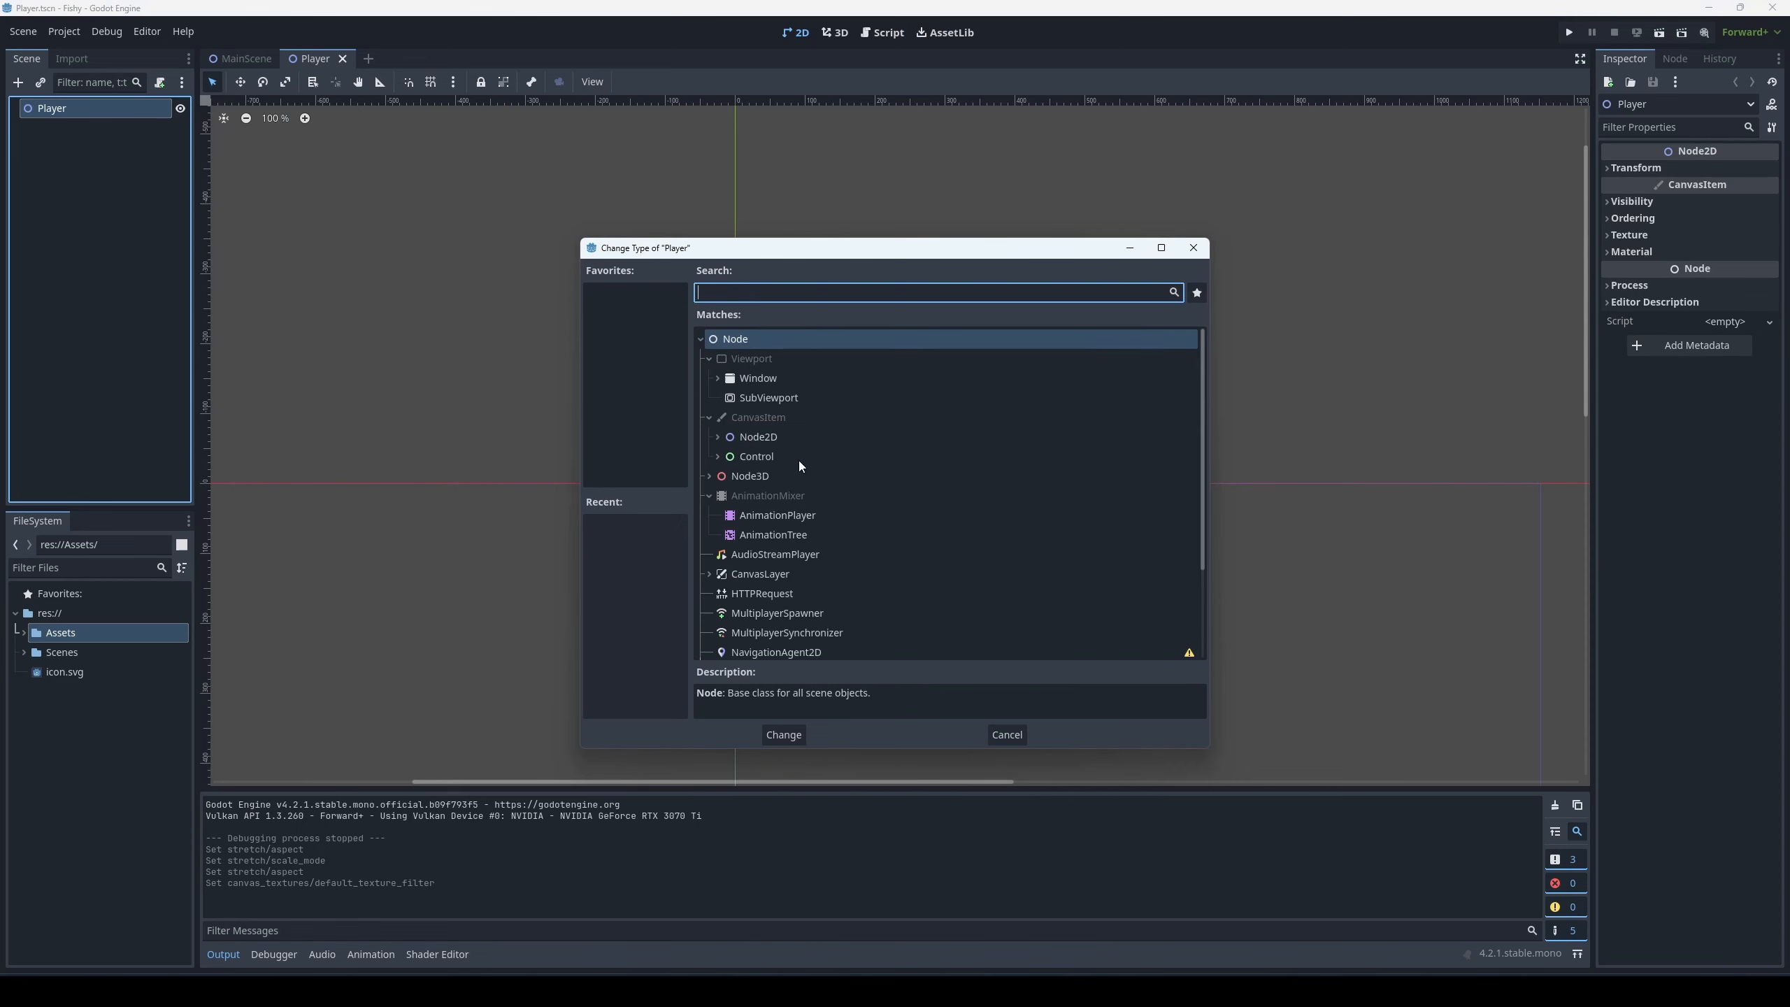
left_click(700, 339)
left_click(701, 340)
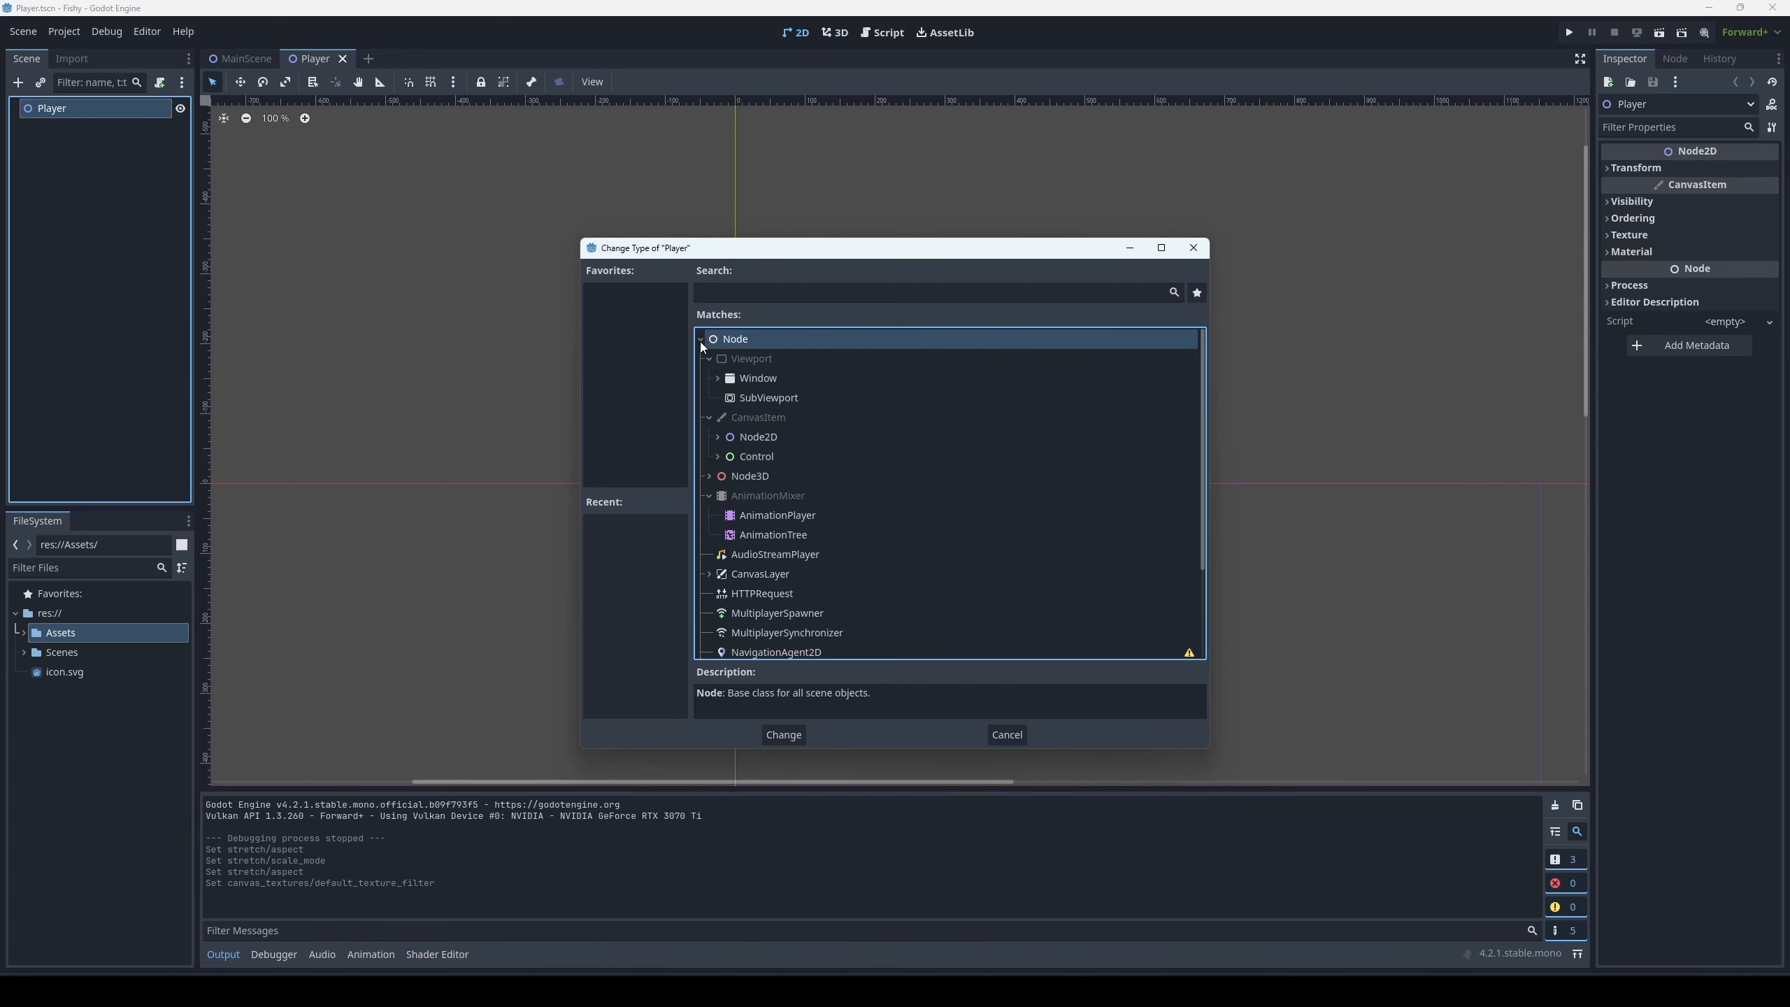
left_click(754, 443)
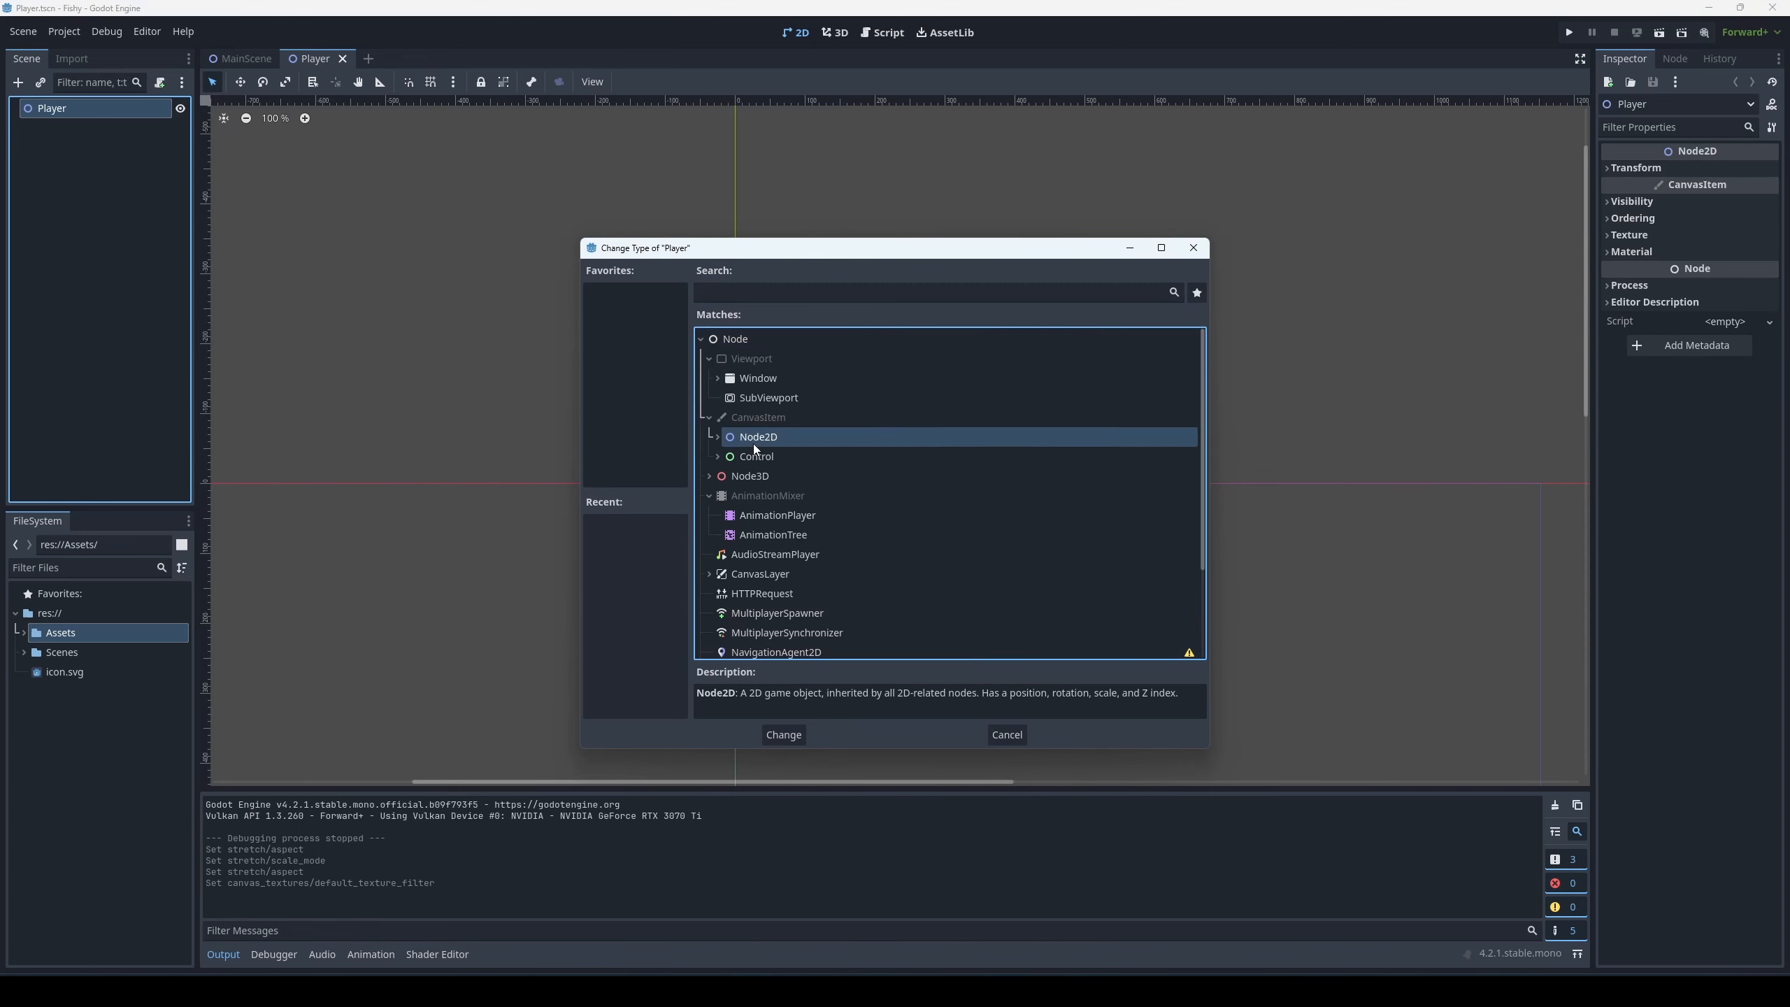
left_click(717, 437)
scroll(825, 457, "down", 2)
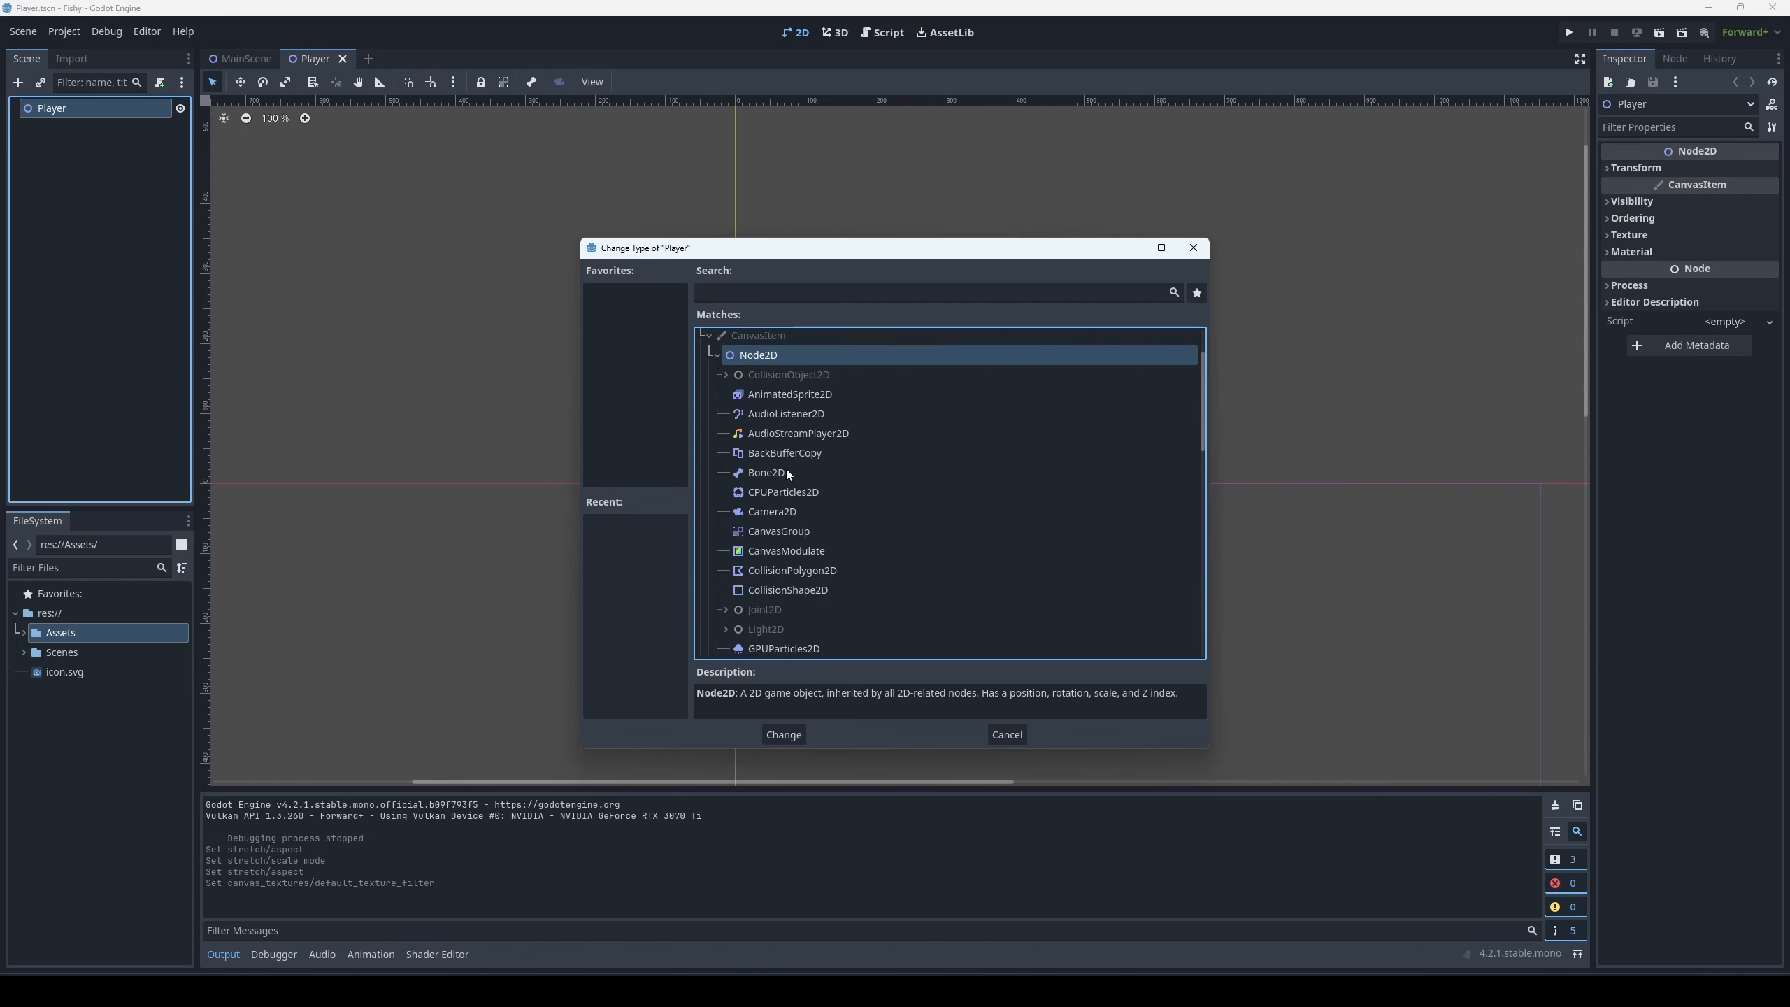
scroll(785, 469, "up", 1)
left_click(724, 417)
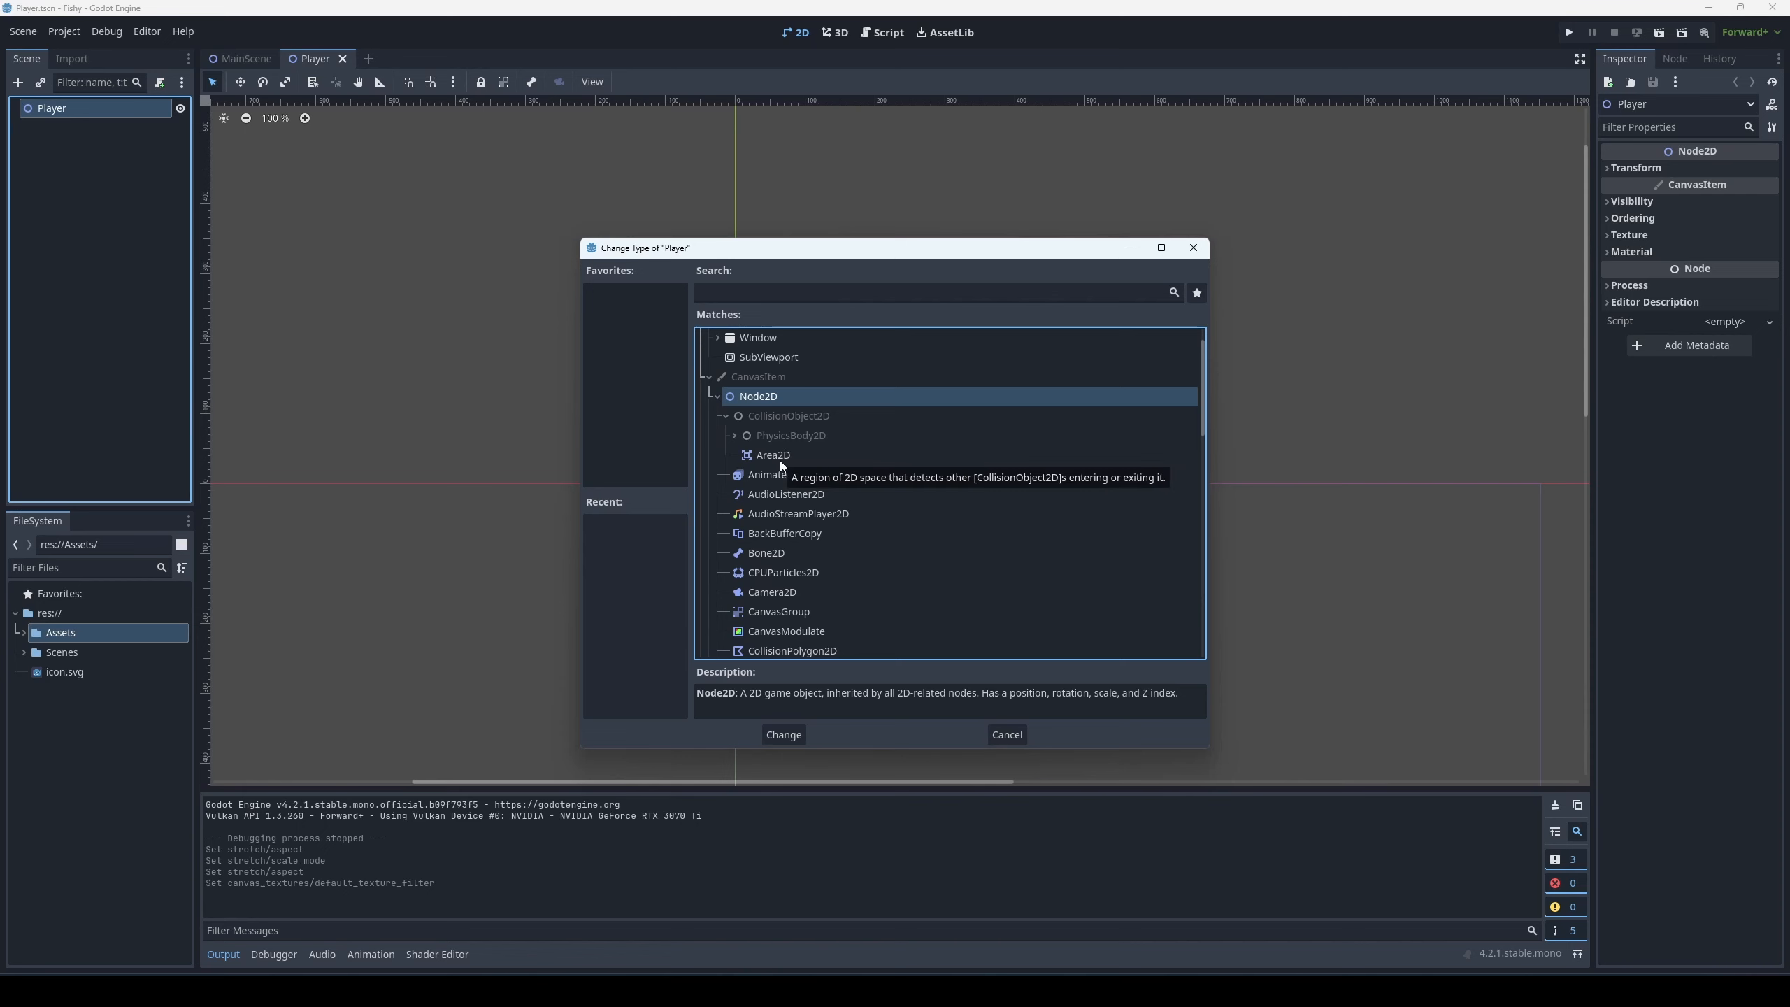
left_click(793, 473)
scroll(831, 454, "down", 5)
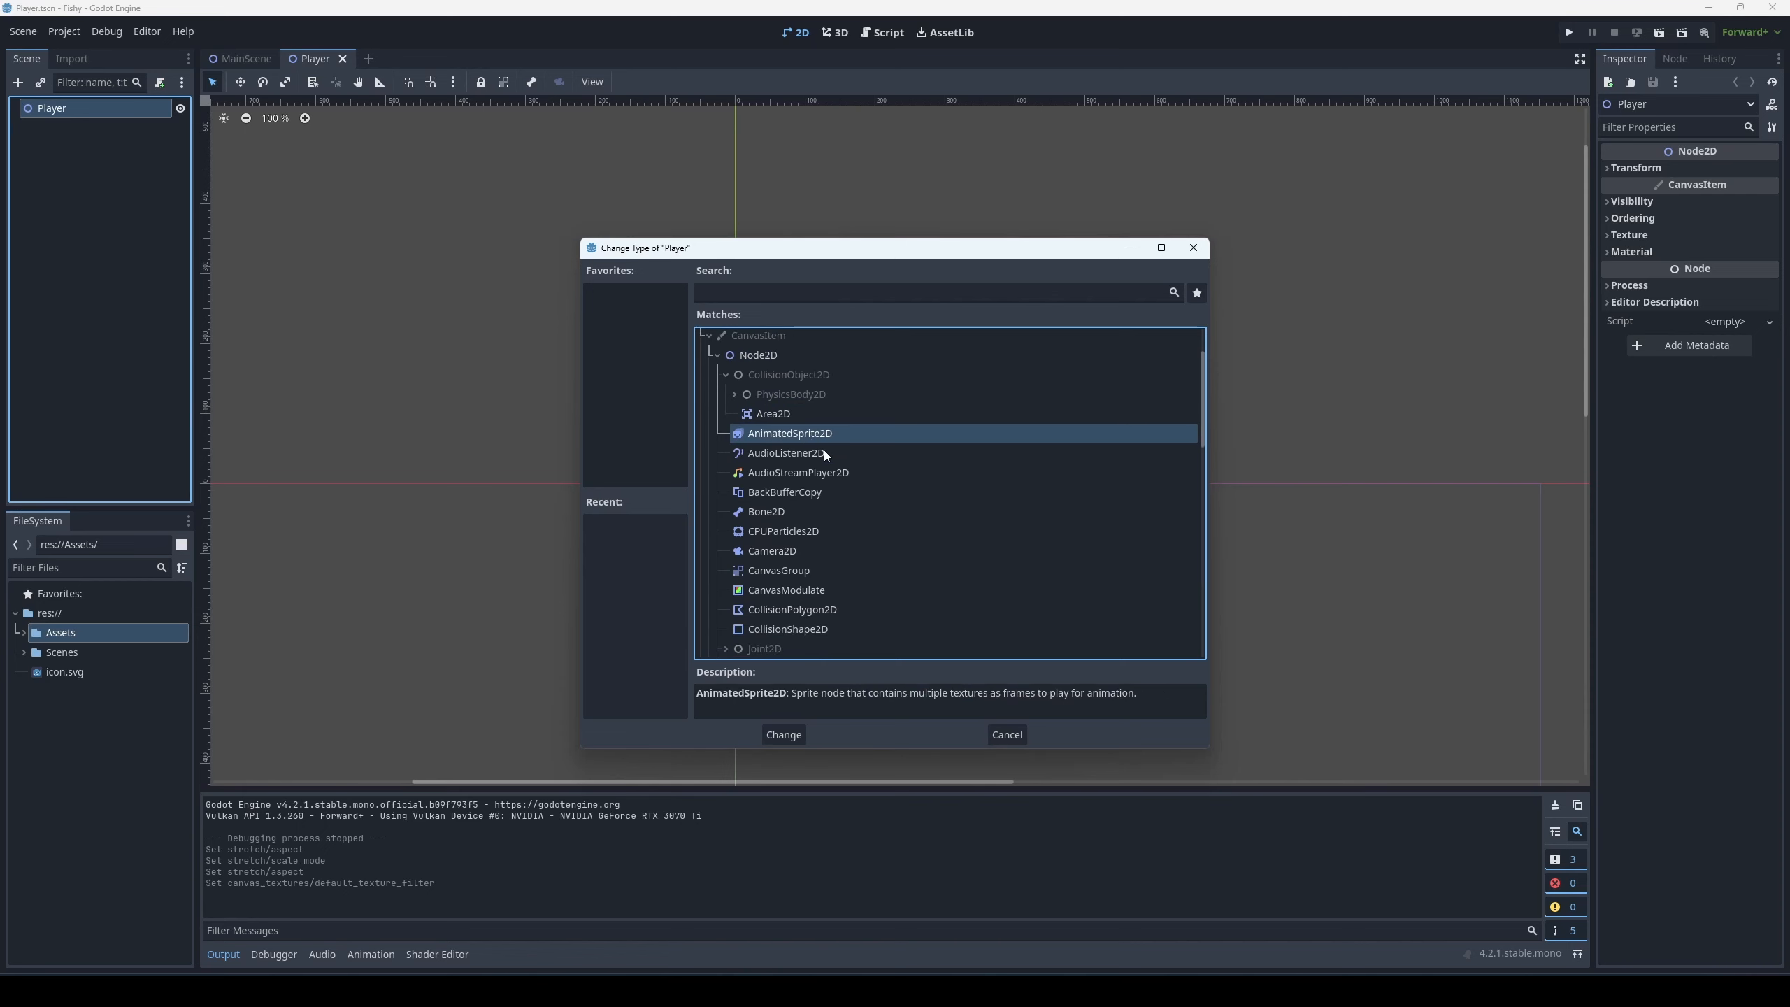
scroll(810, 516, "up", 4)
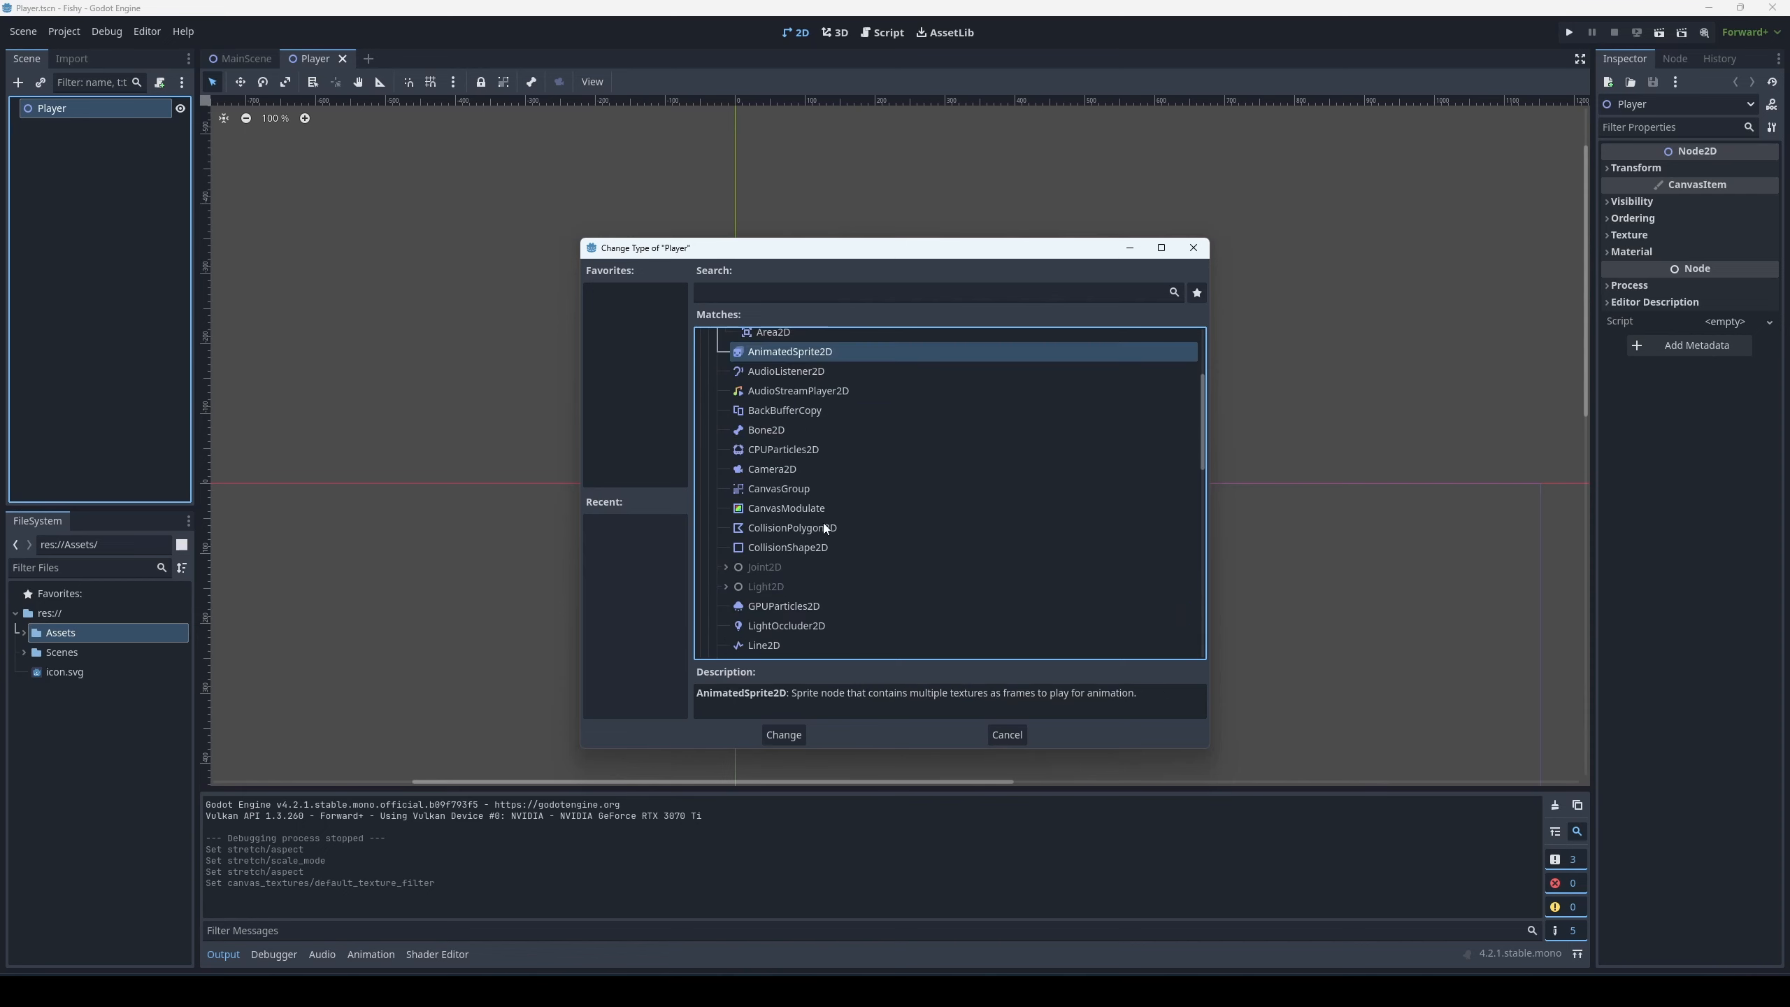
double_click(775, 433)
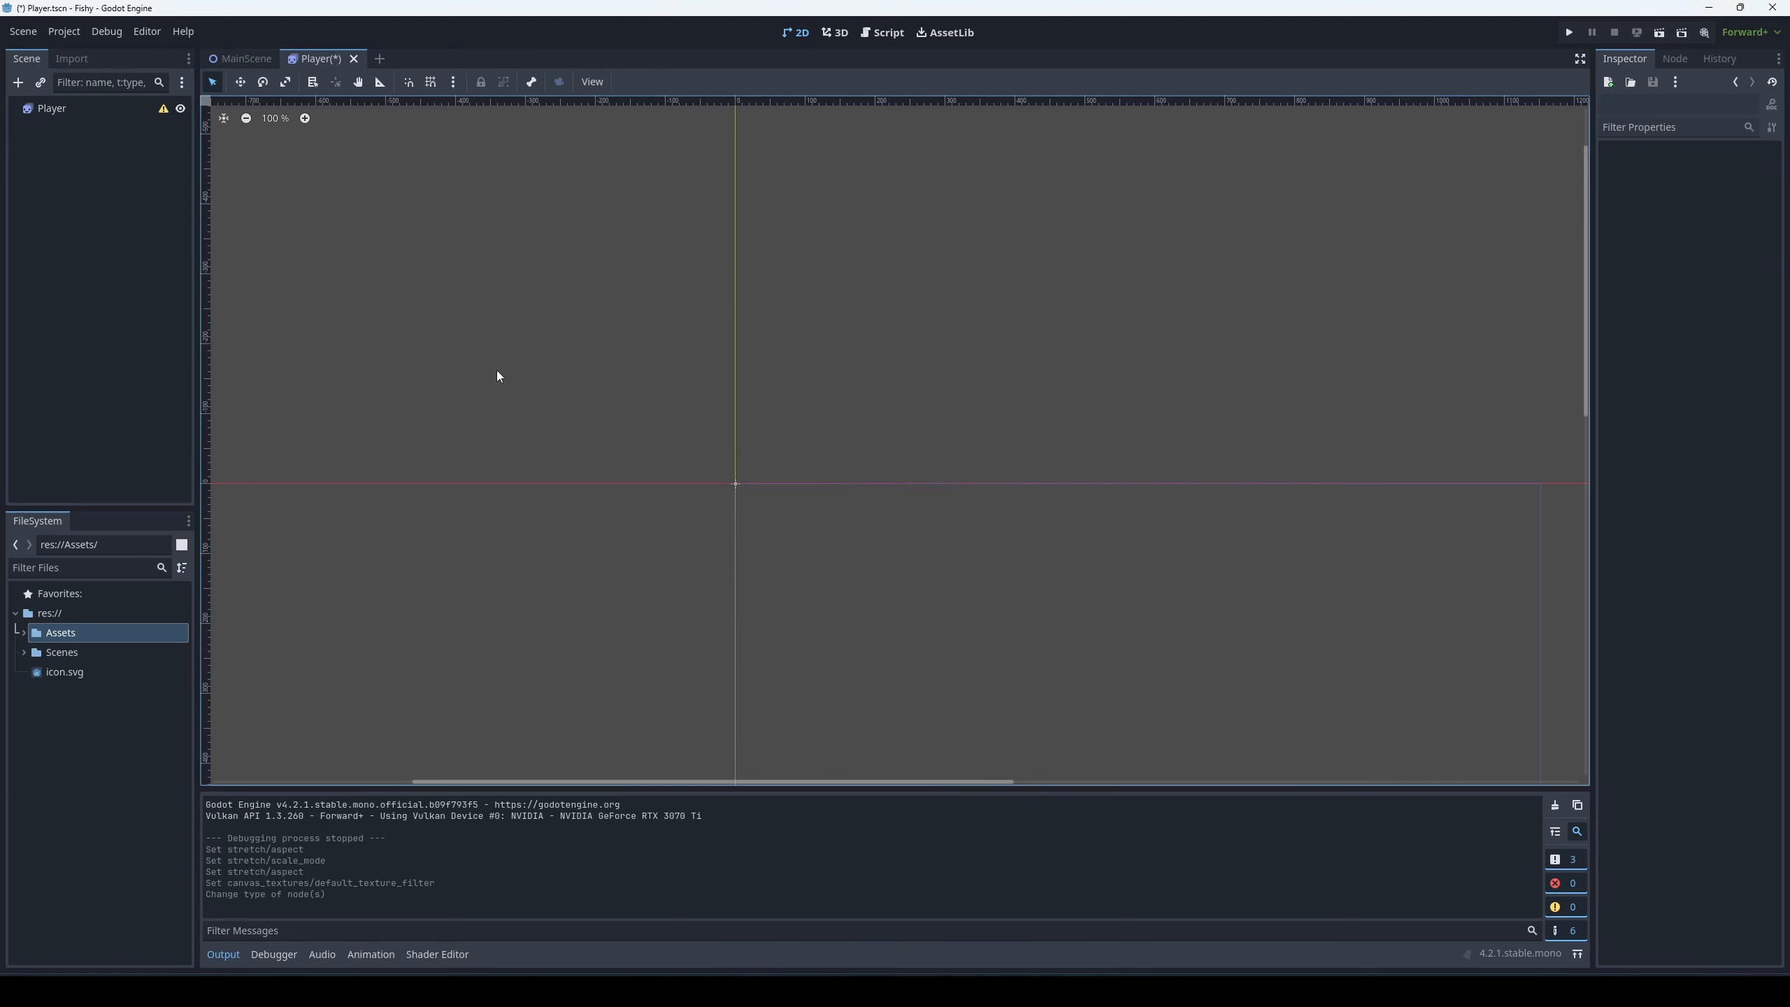
Step: Inspect the Player node's configuration warning and the commands available for the node
left_click(165, 109)
right_click(71, 110)
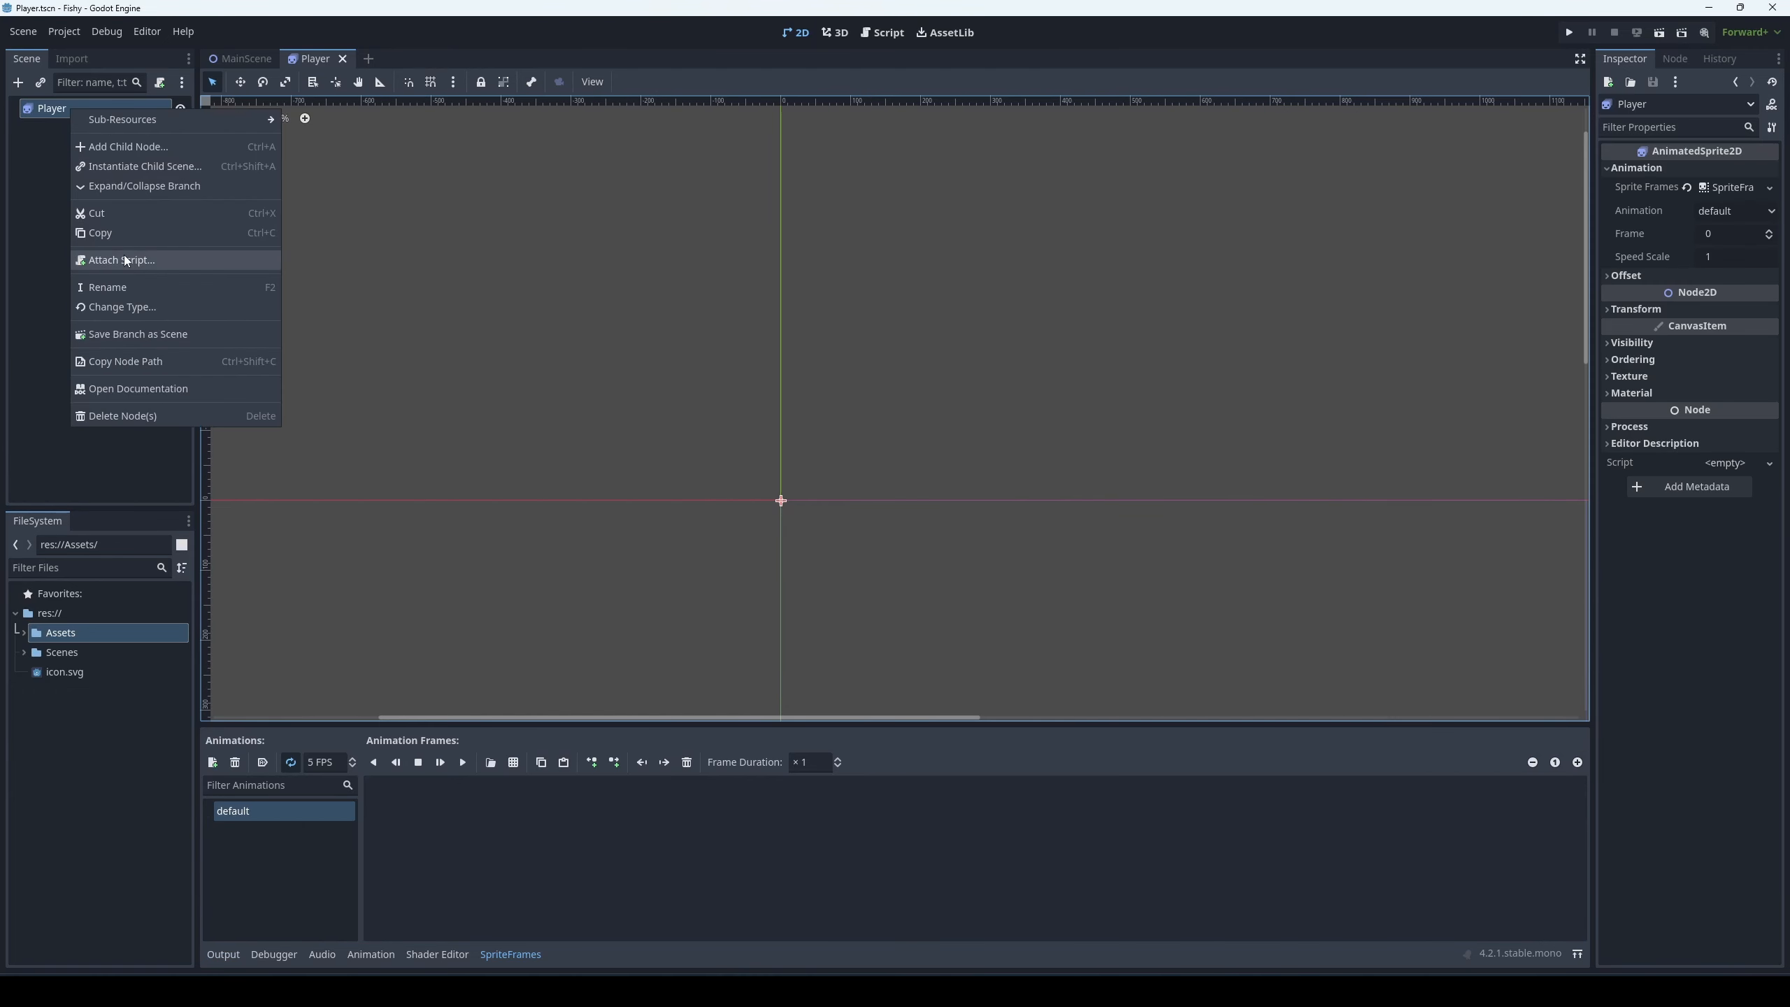
left_click(12, 238)
left_click(48, 113)
left_click(77, 174)
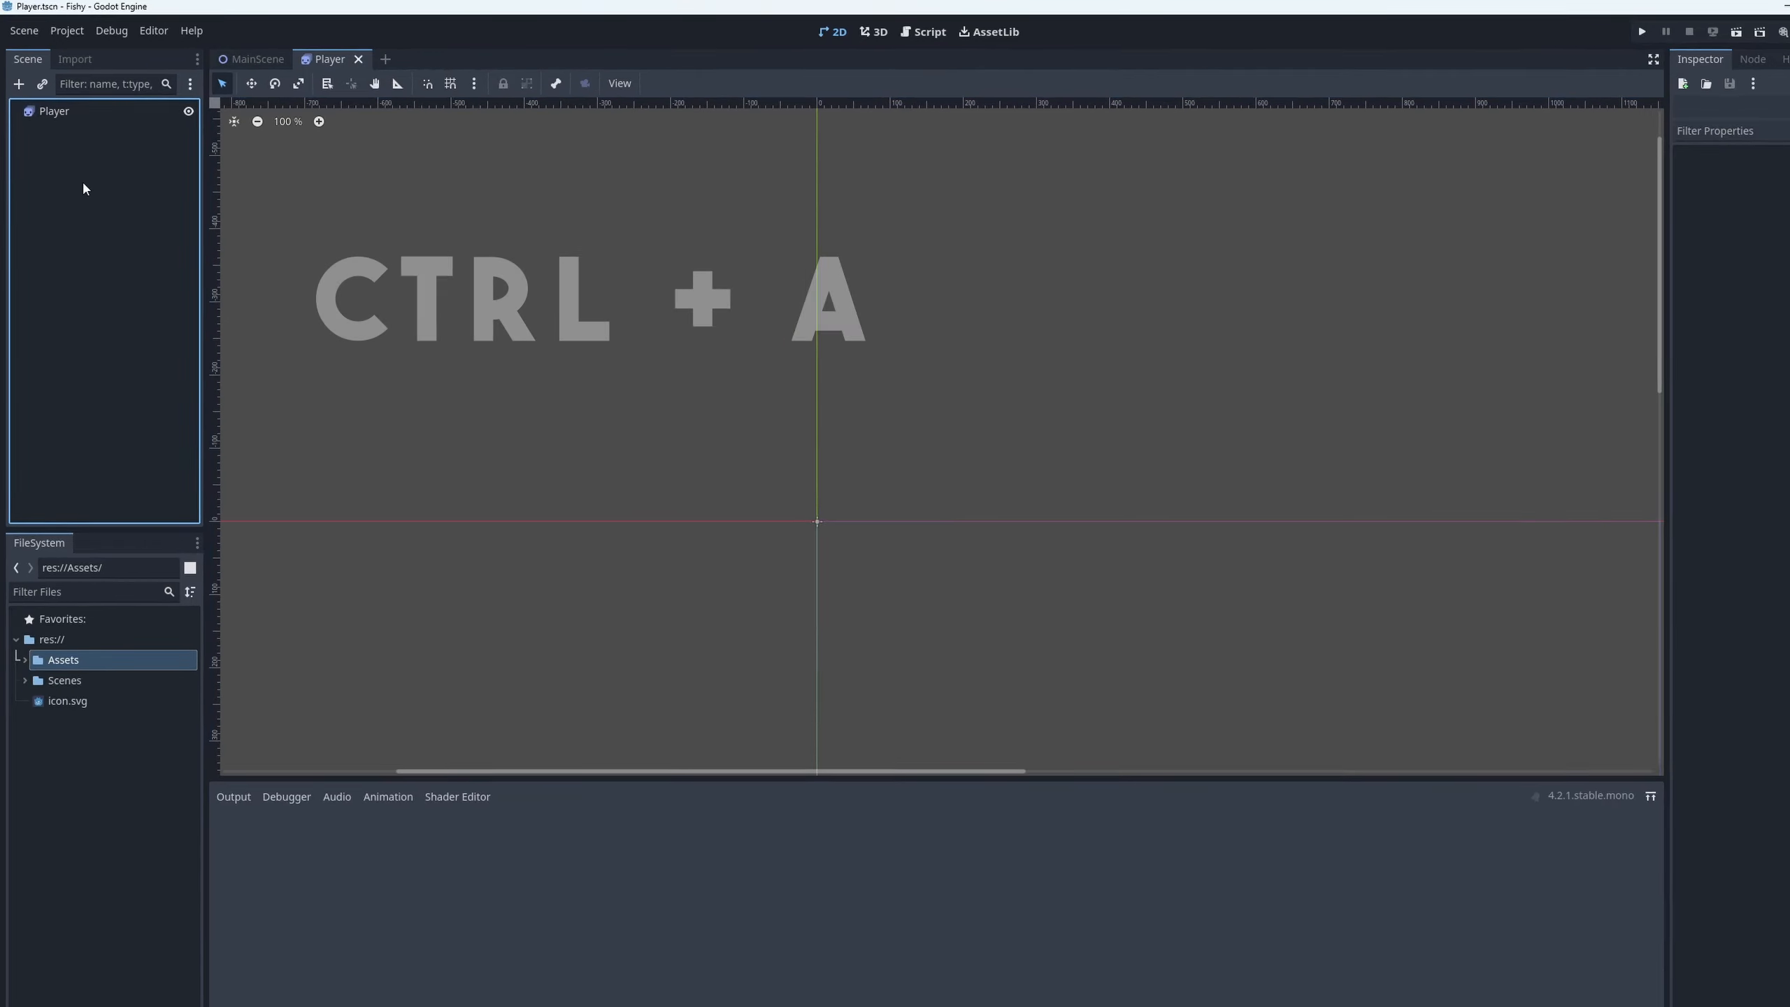
Step: Add a Node2D child to the Player node and a Sprite2D node beneath that Node2D
left_click(75, 105)
key("ctrl+a")
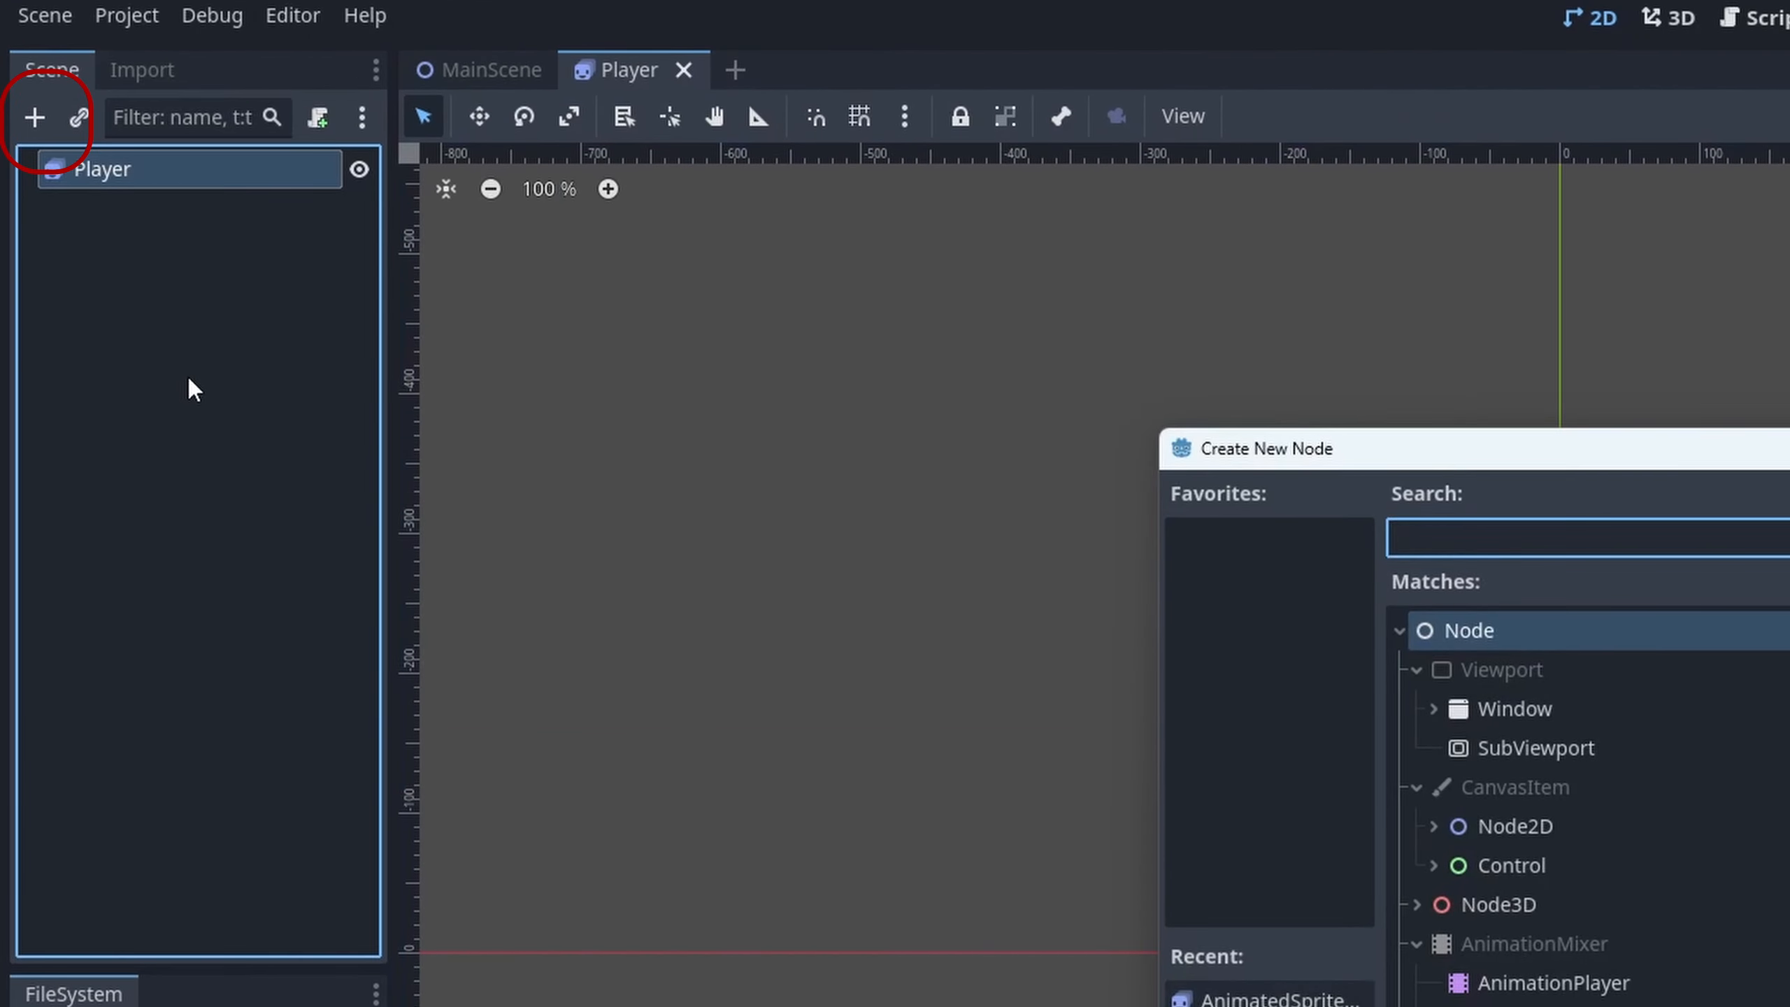
type("2d")
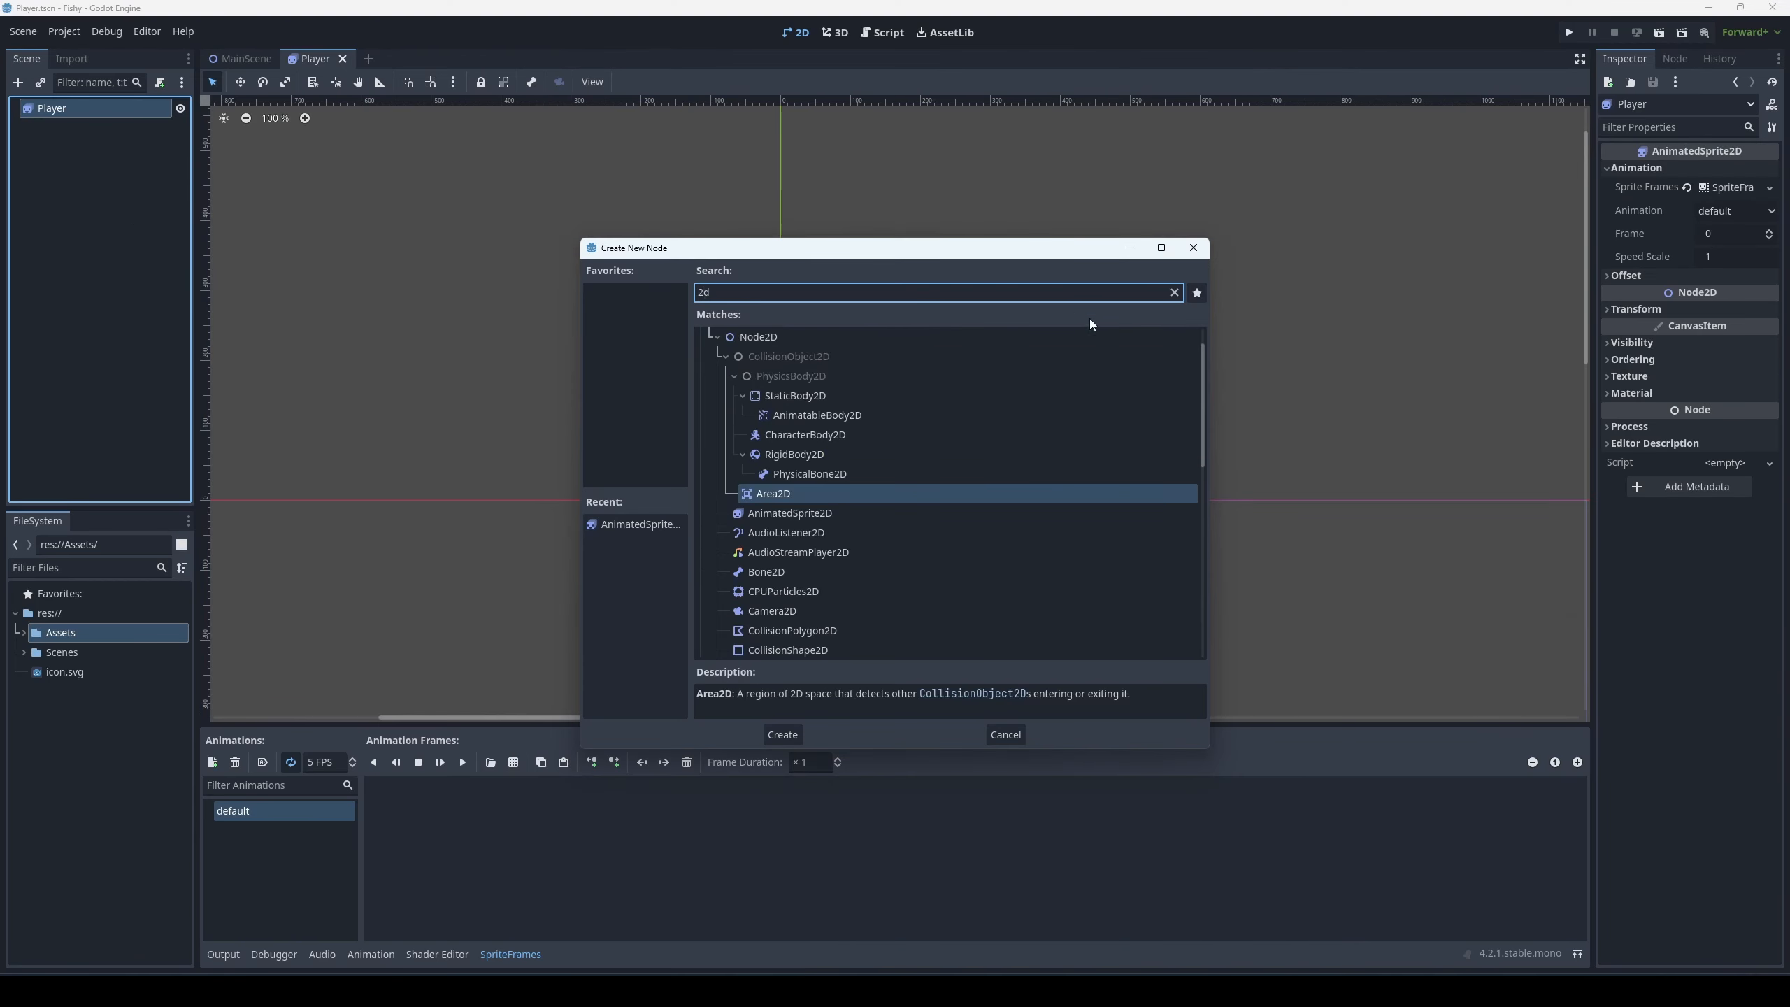
scroll(853, 461, "down", 5)
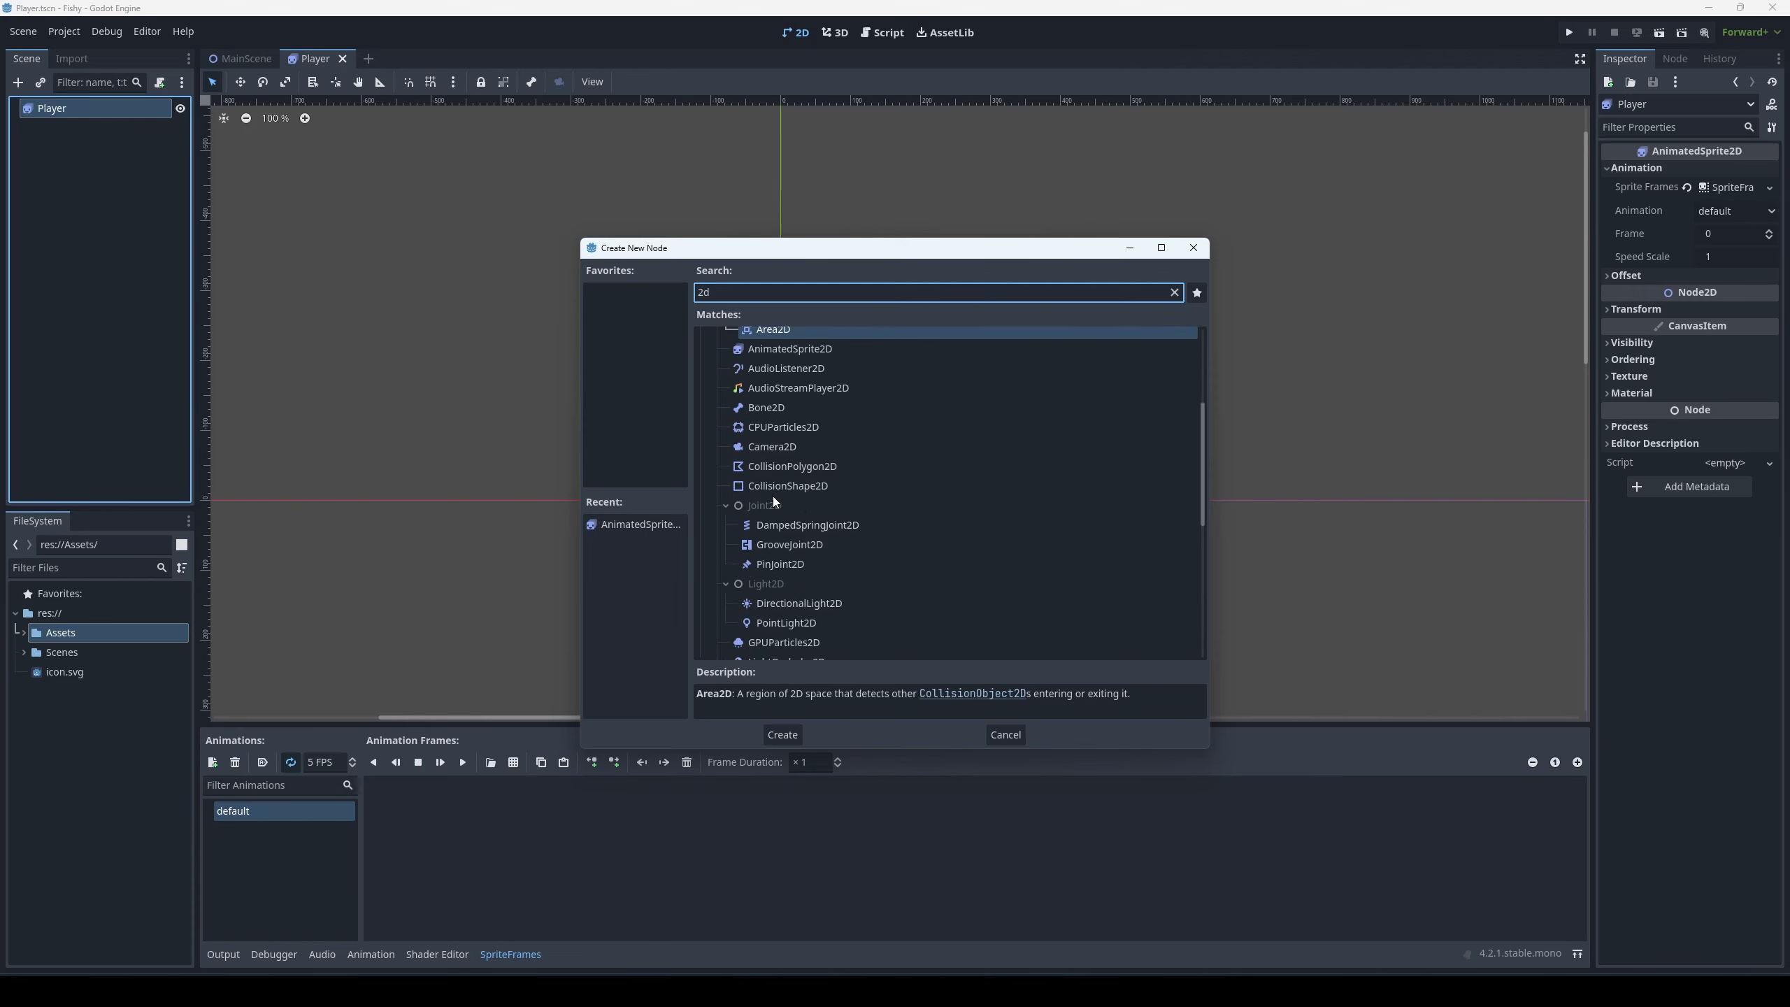
scroll(797, 529, "down", 2)
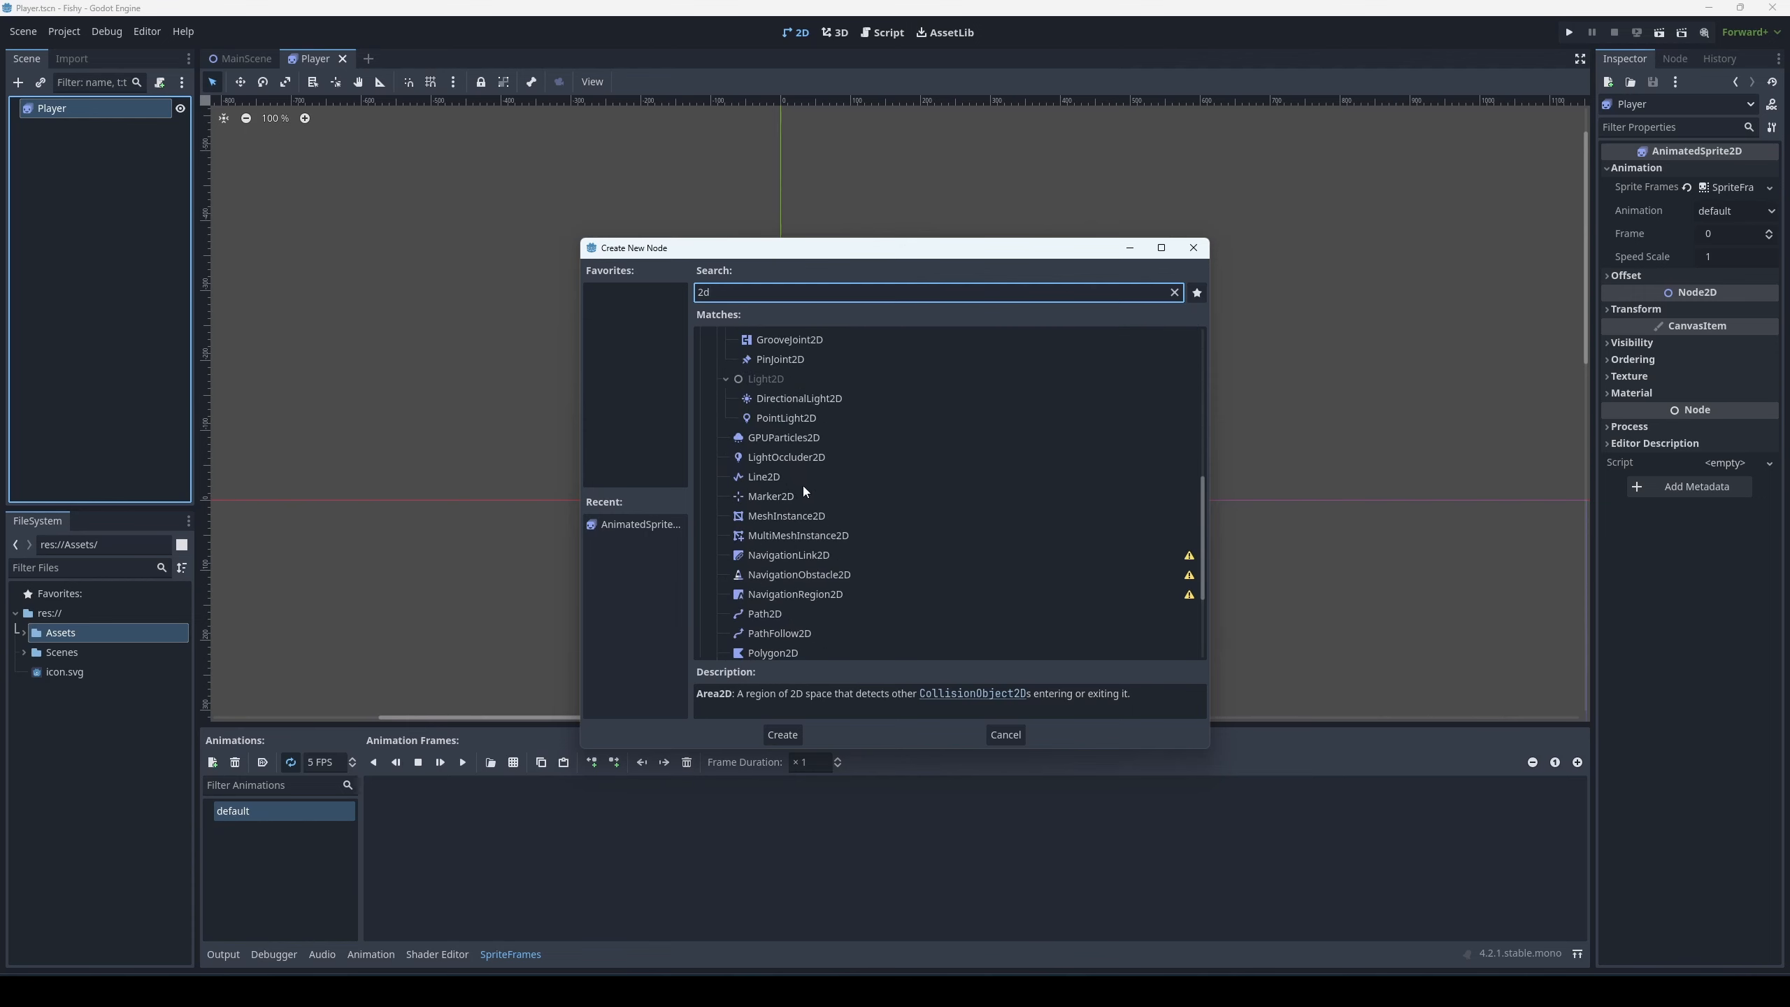
scroll(804, 535, "down", 1)
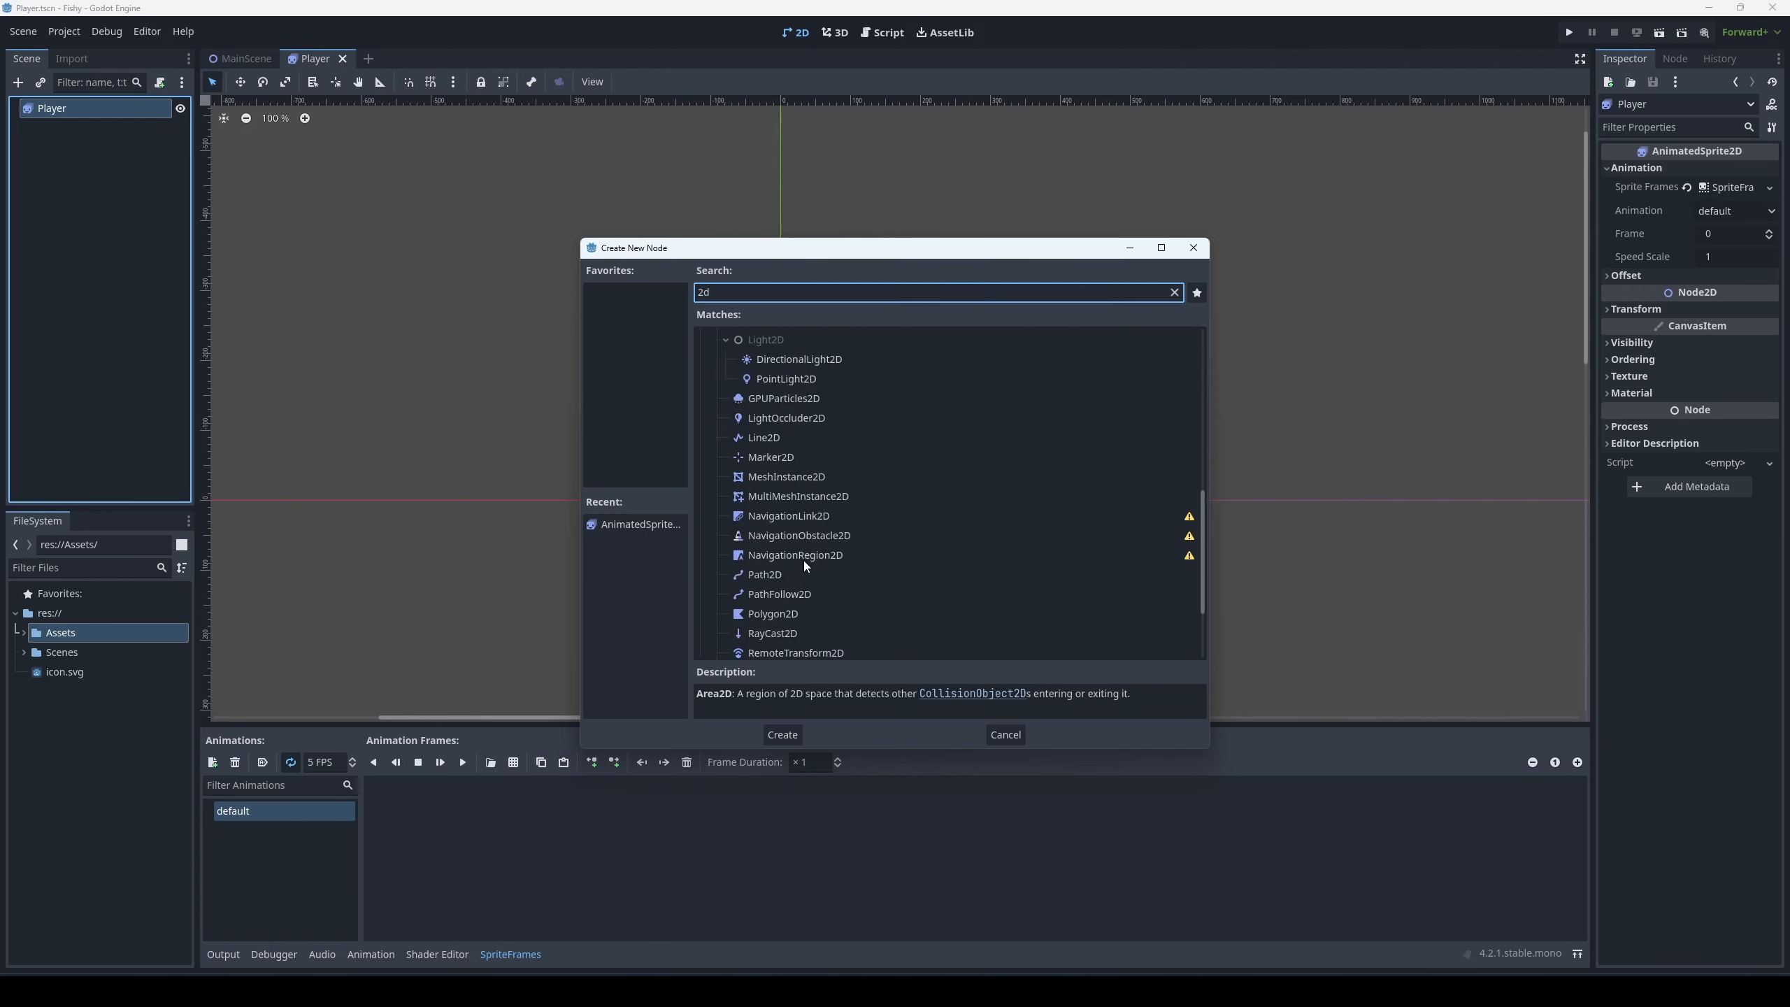
scroll(799, 507, "up", 10)
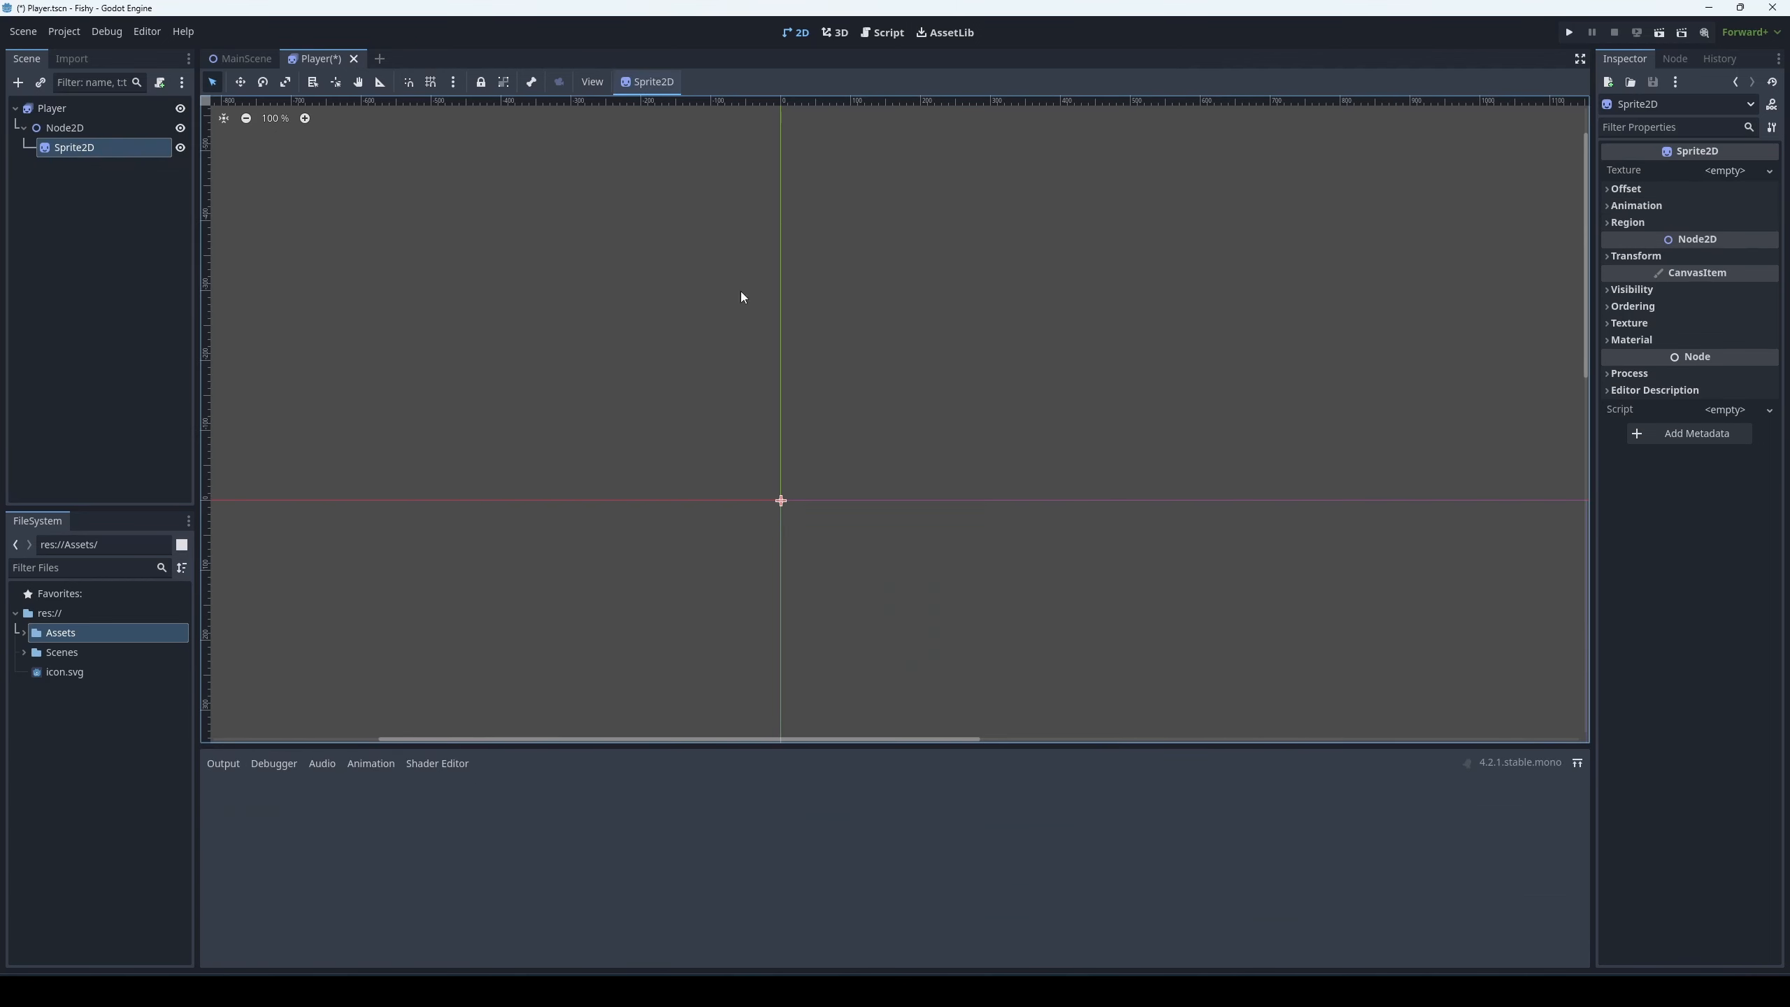
Step: Rename the Sprite2D node to temp_image and assign icon.svg as its texture
key("F2")
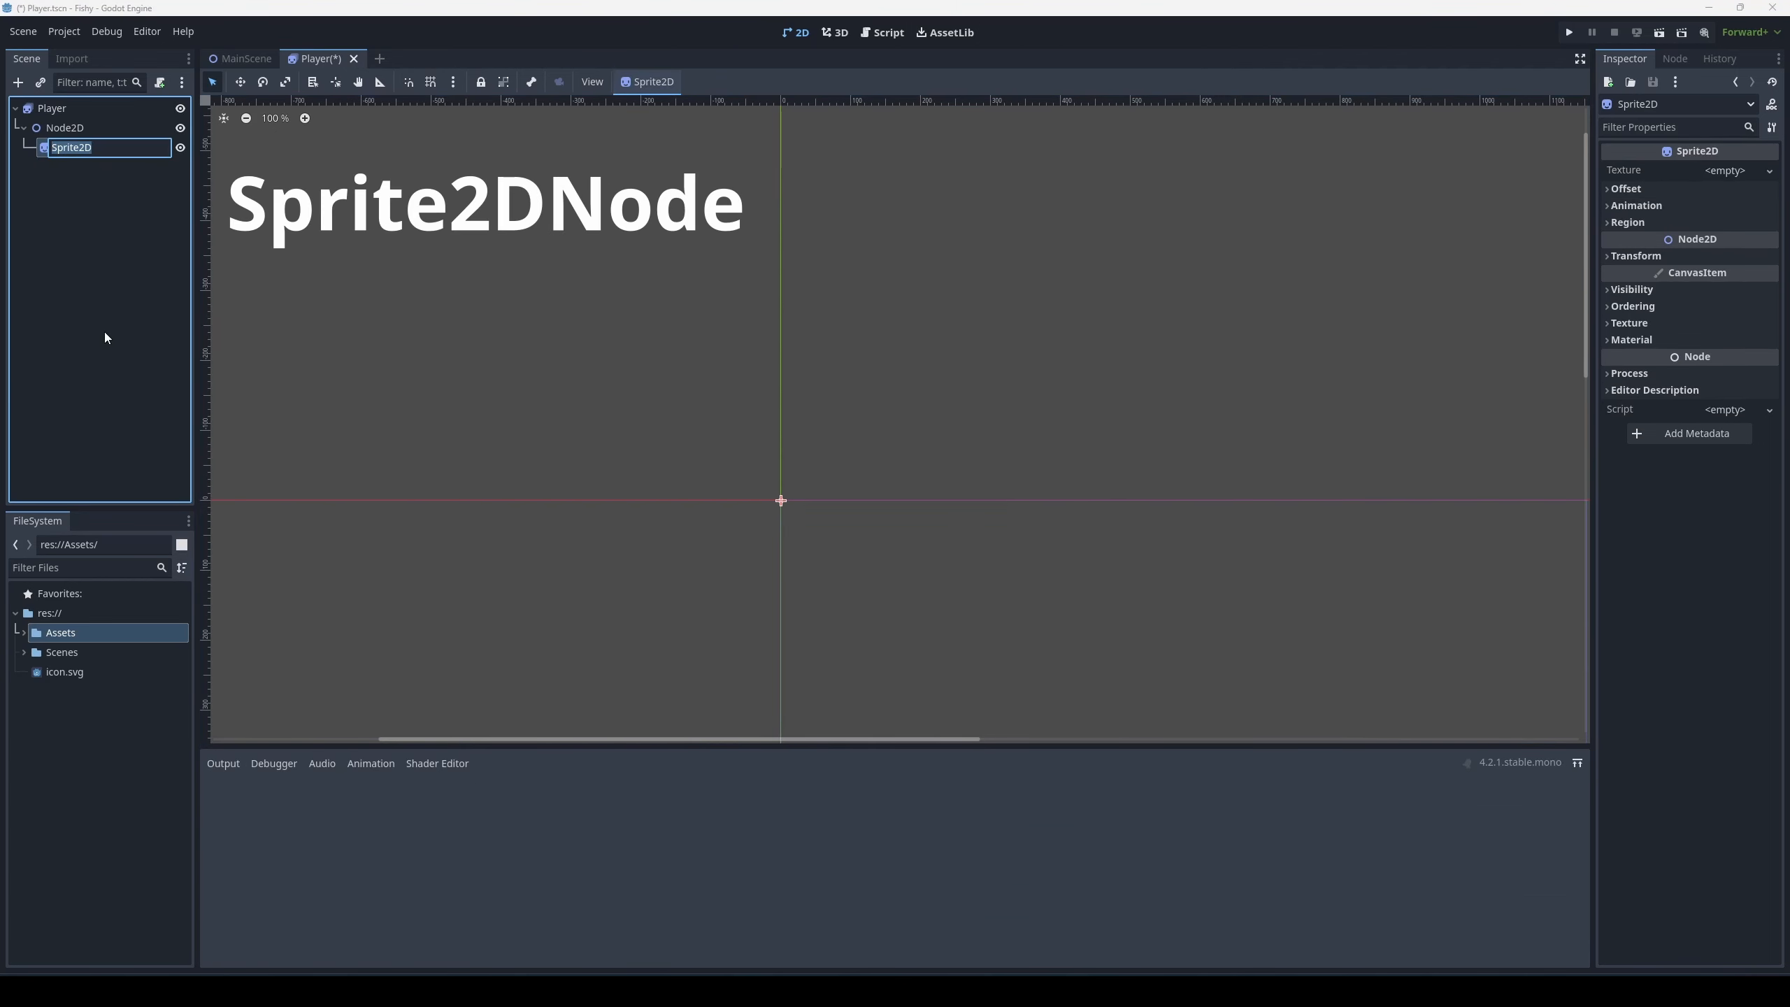
type("temp_image")
key("Return")
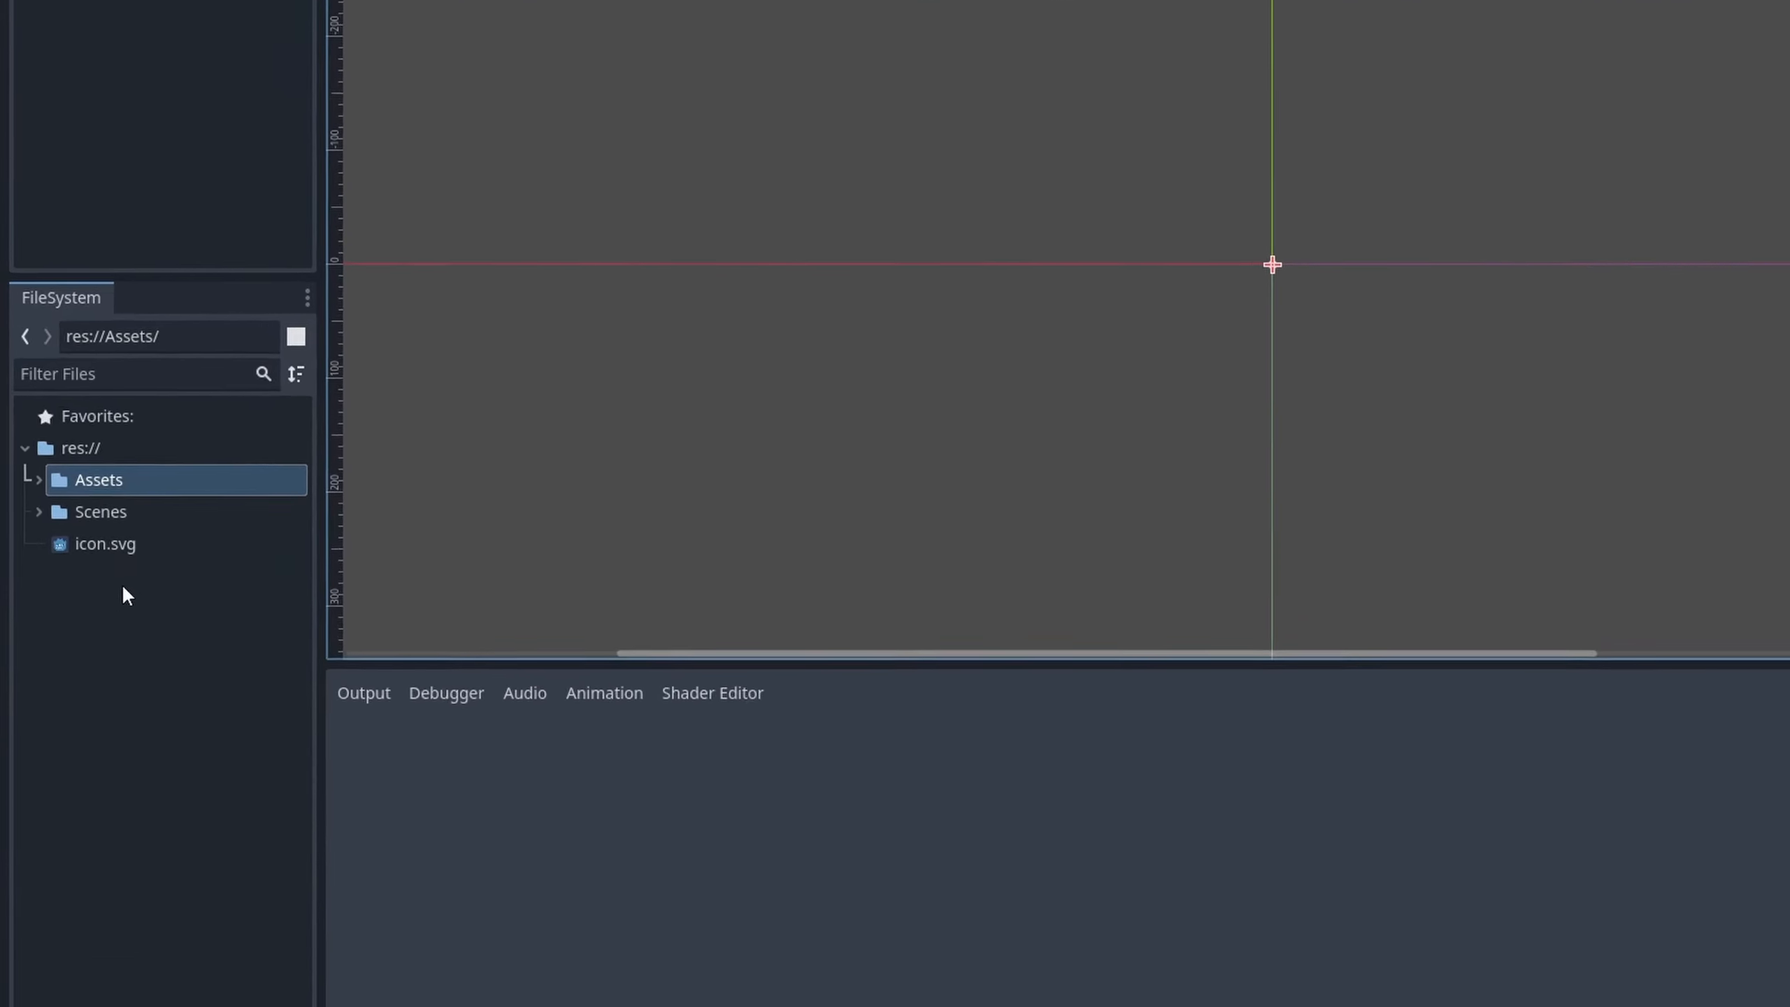
left_click_drag(98, 543, 1678, 281)
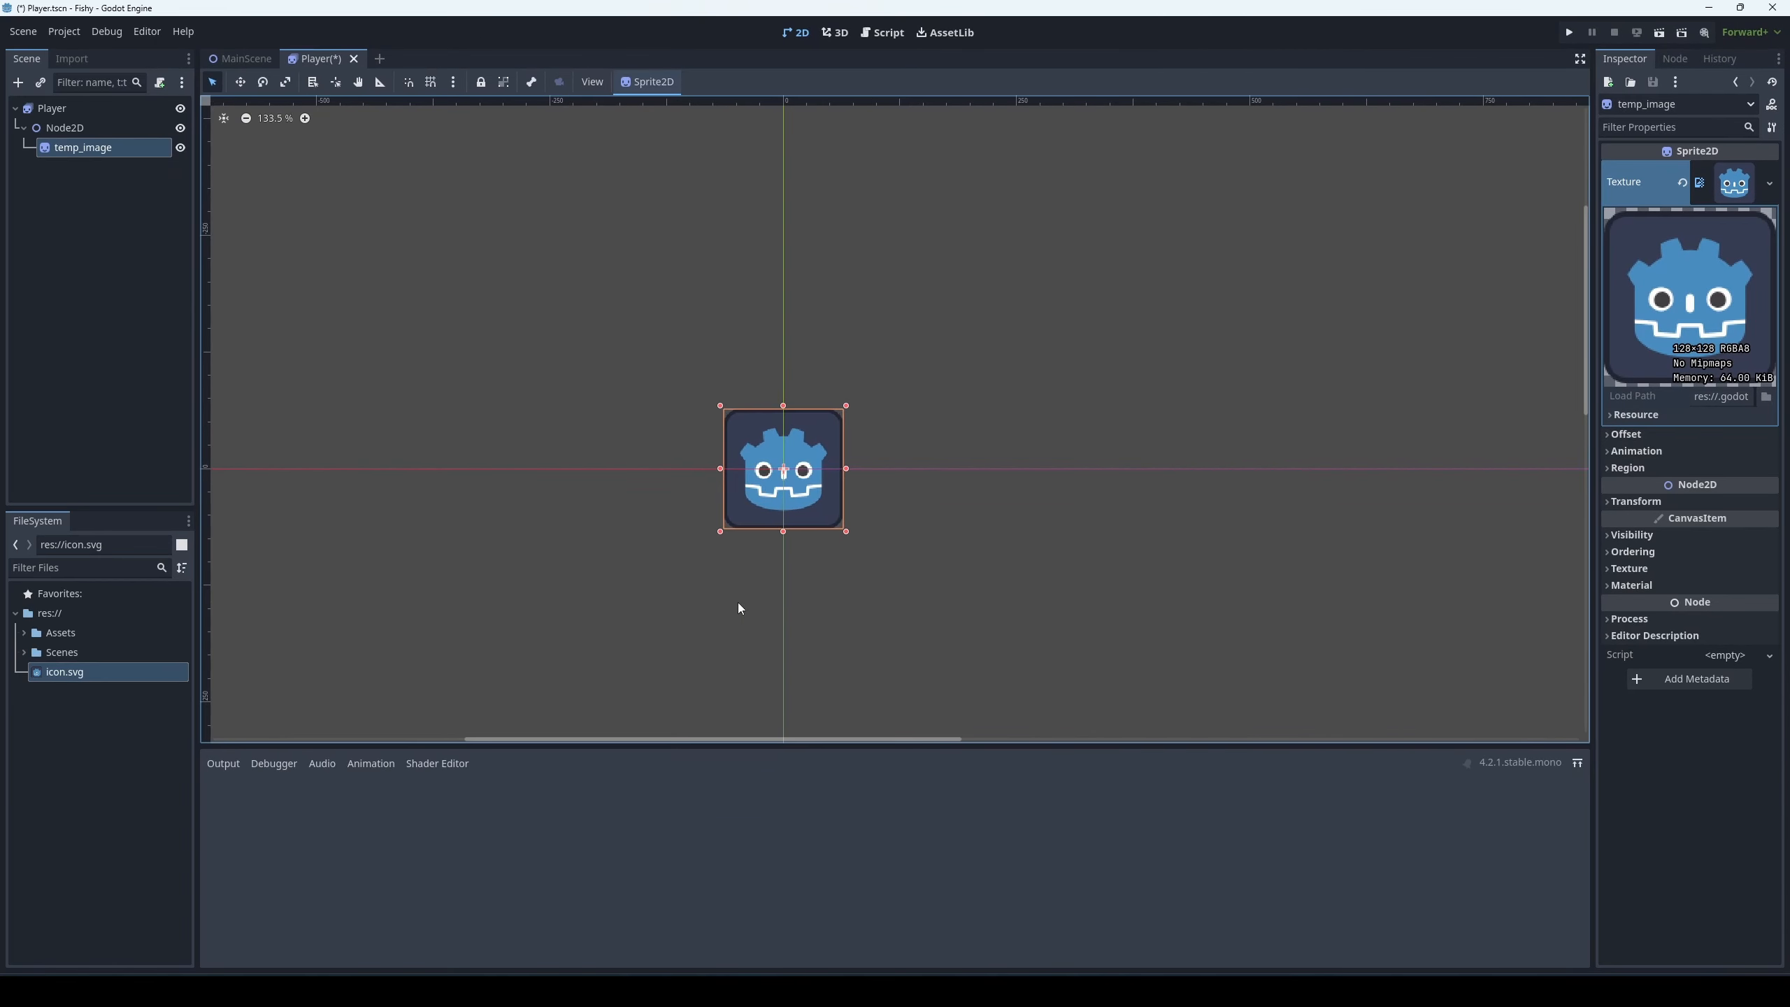
Step: Add a CollisionShape2D node as a direct child of the Player node
left_click(63, 107)
left_click(83, 131)
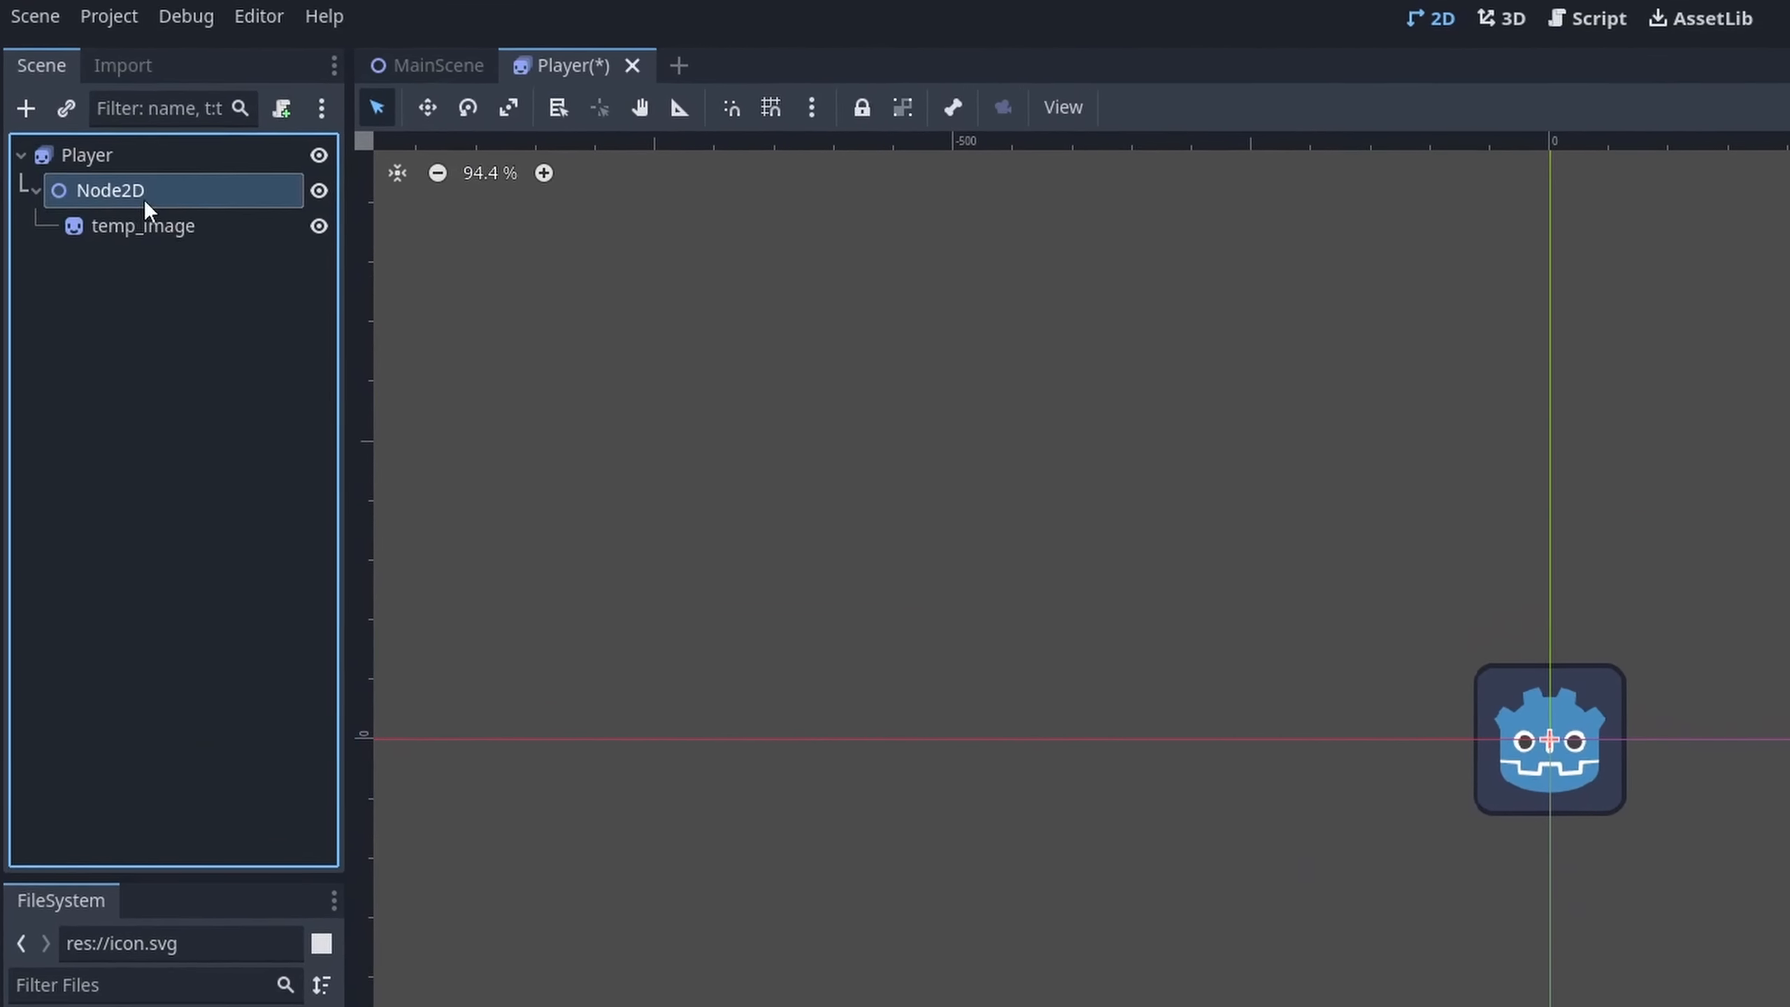
left_click(144, 226)
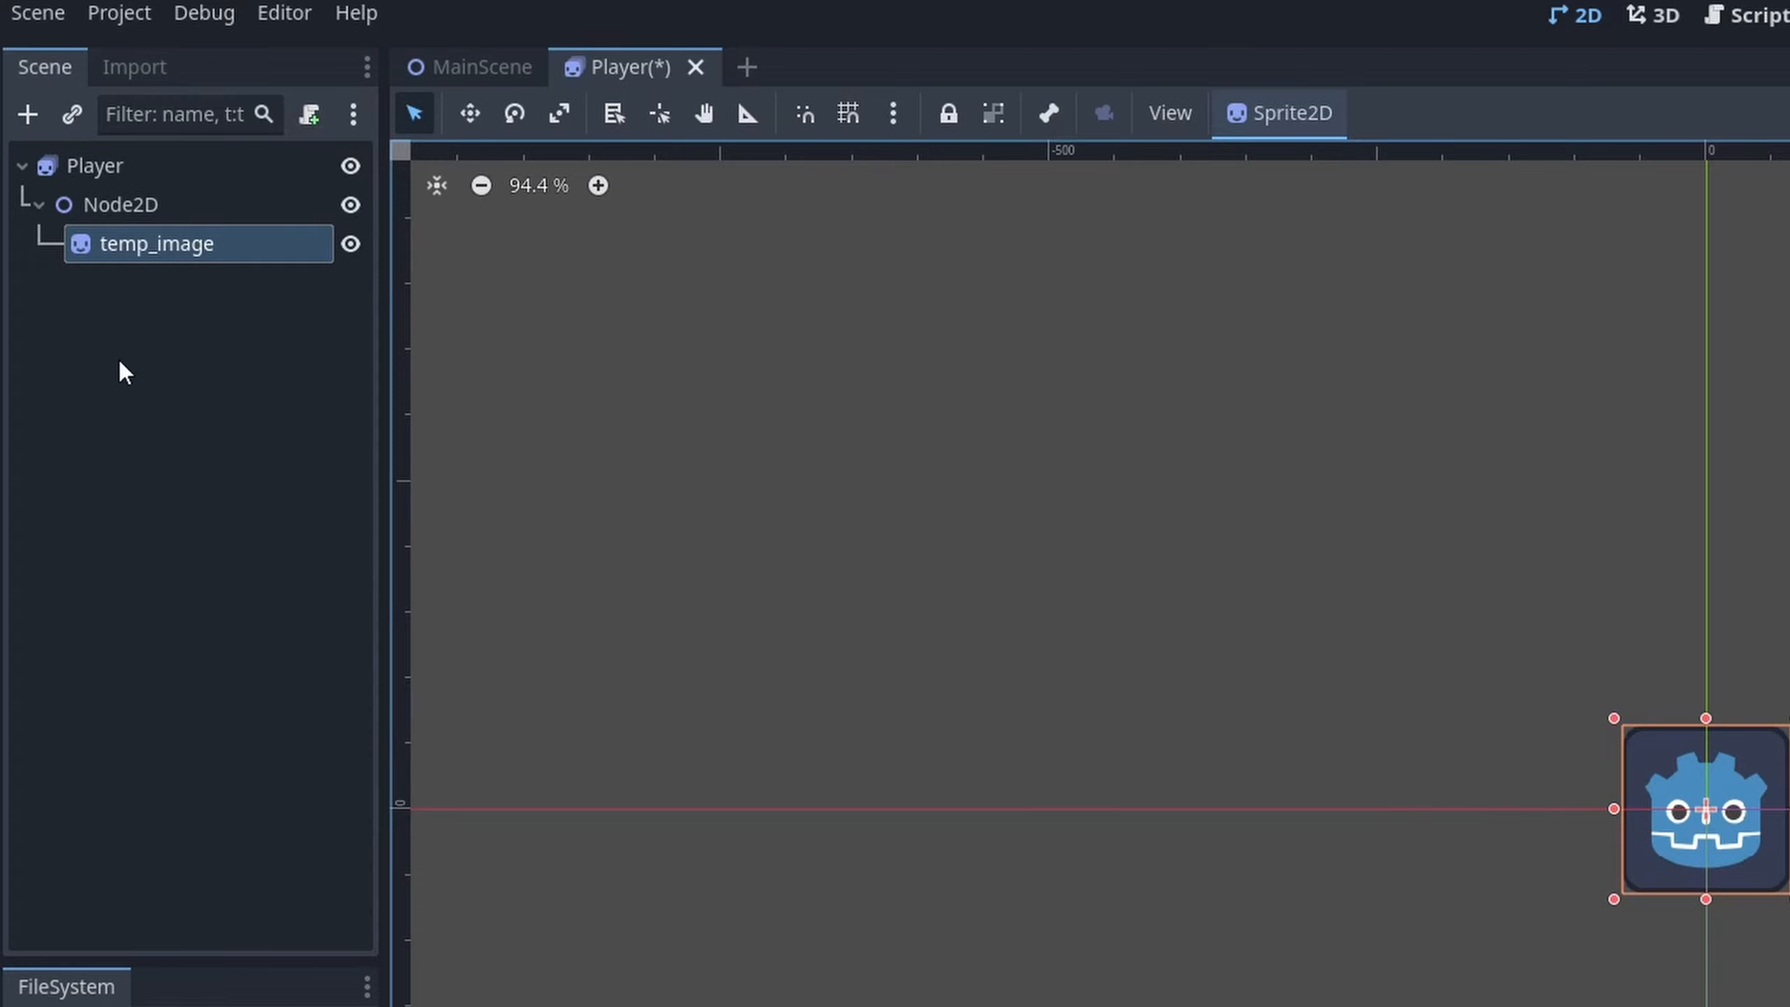
left_click(123, 165)
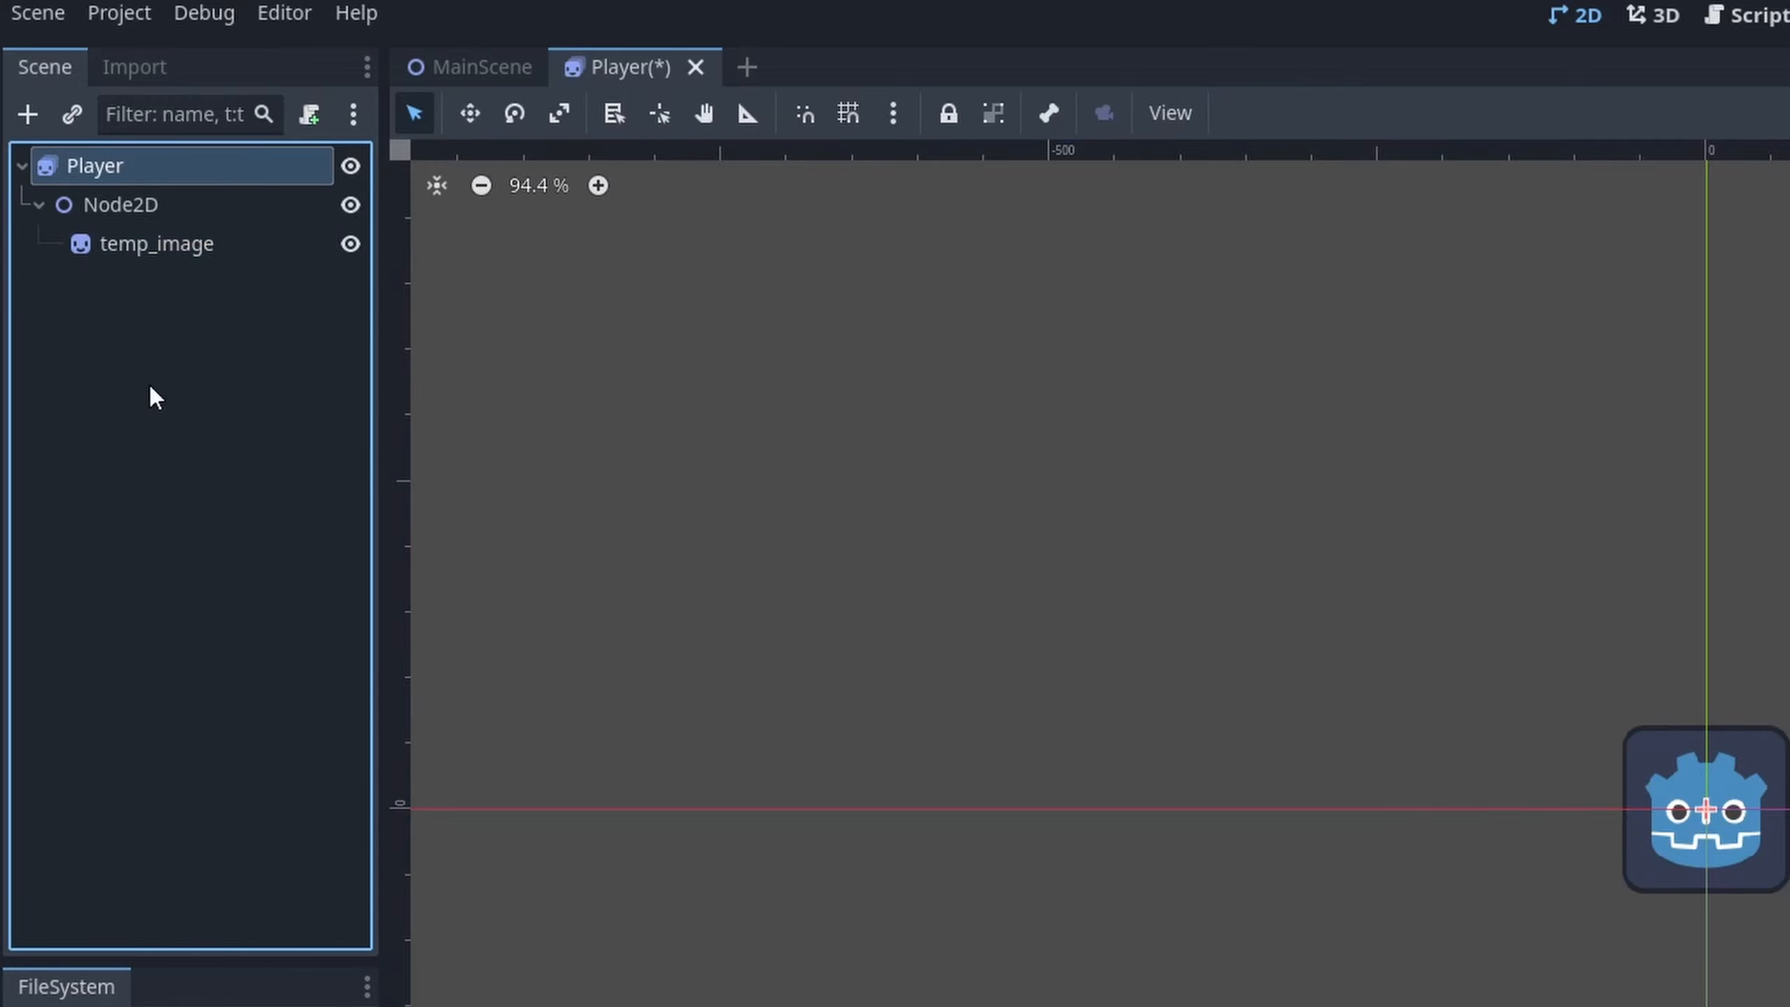
key("ctrl+a")
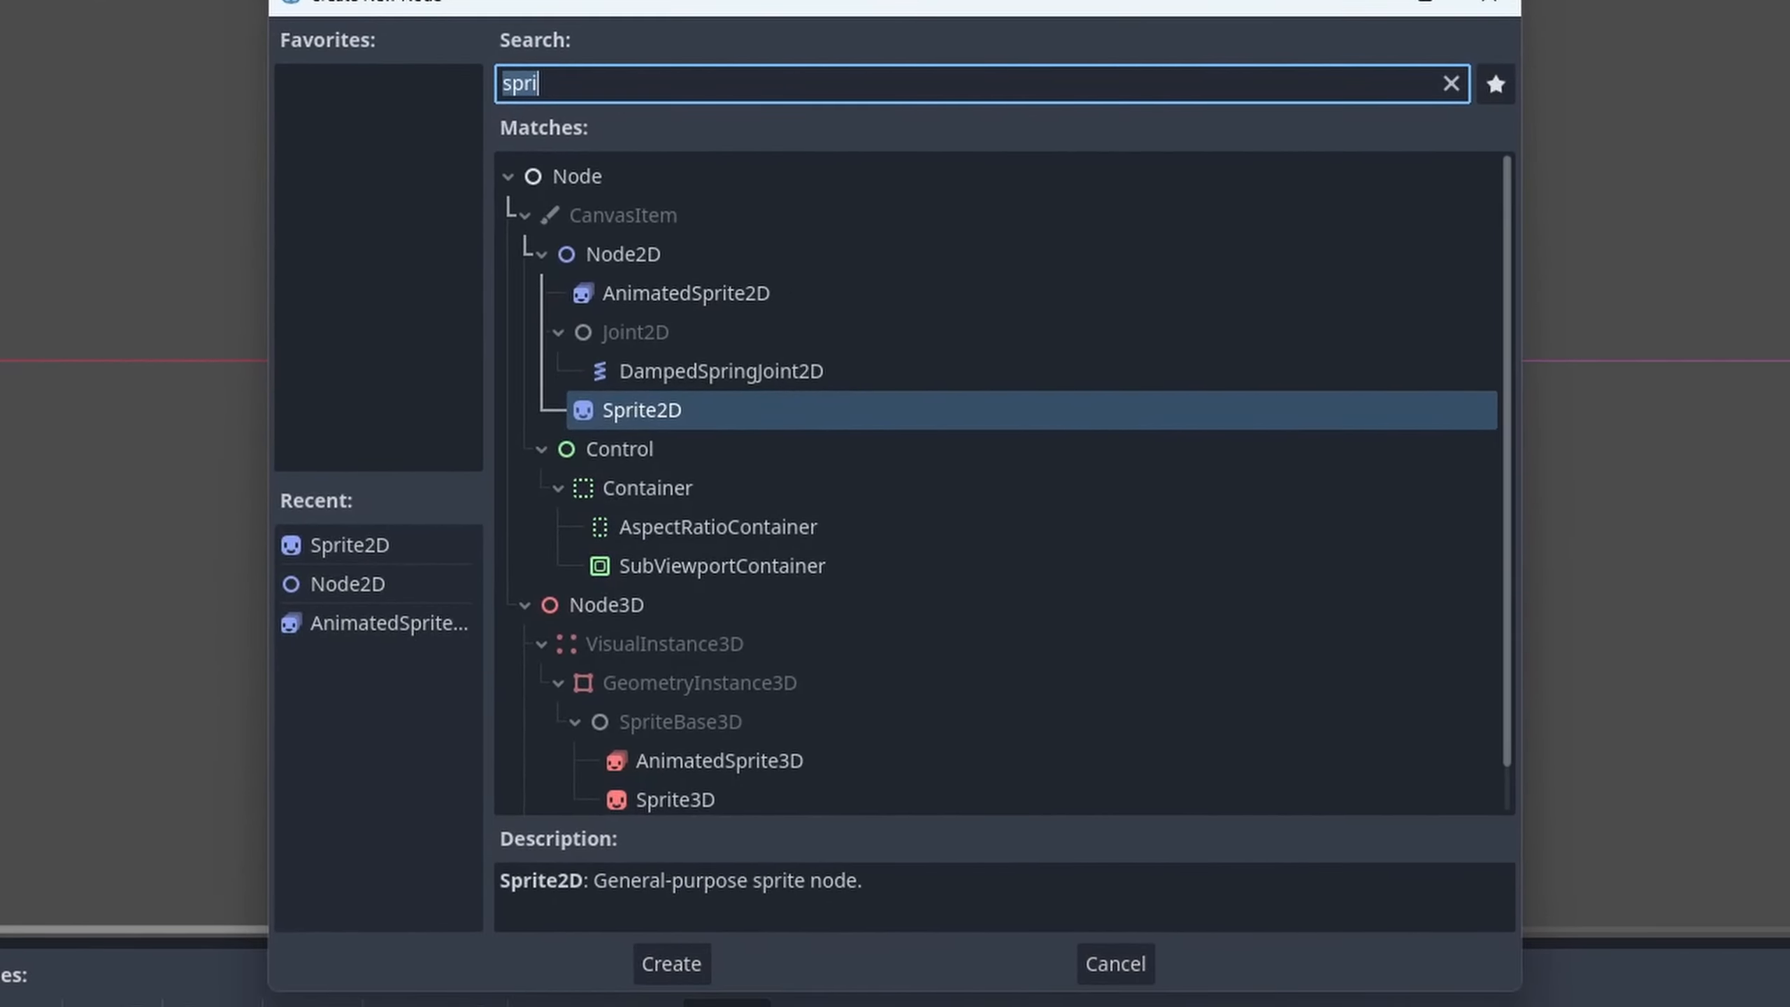
type("colli")
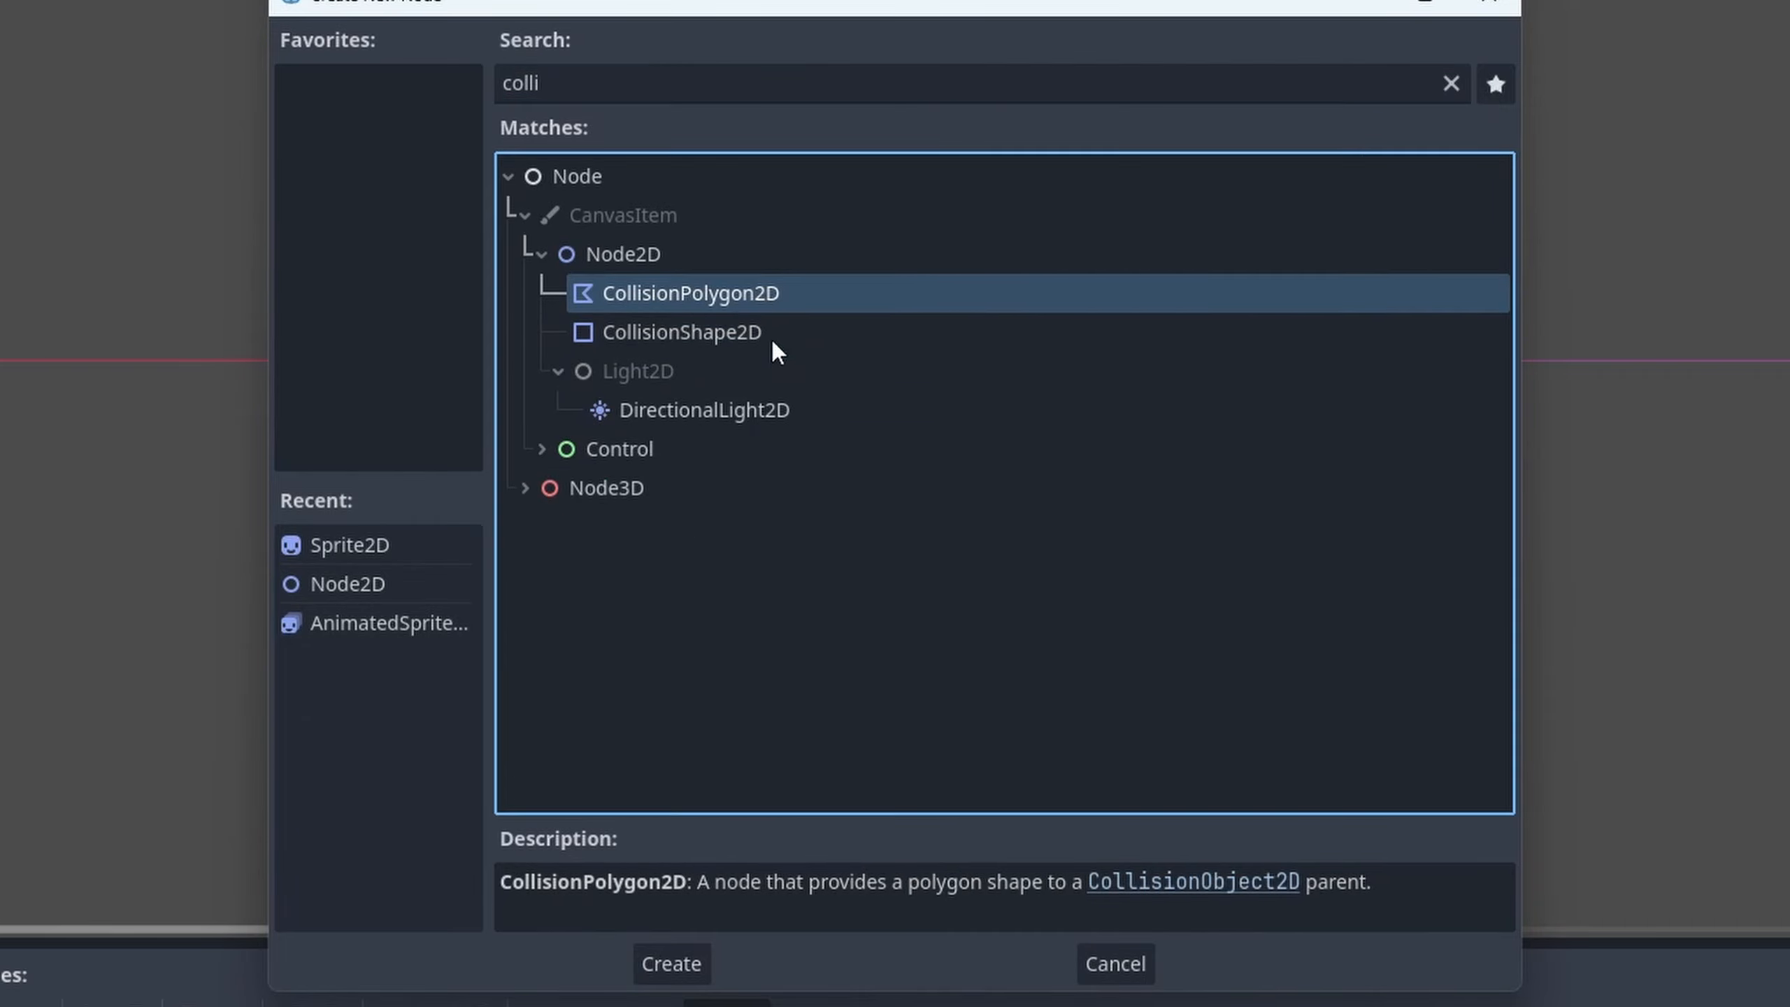
left_click(734, 333)
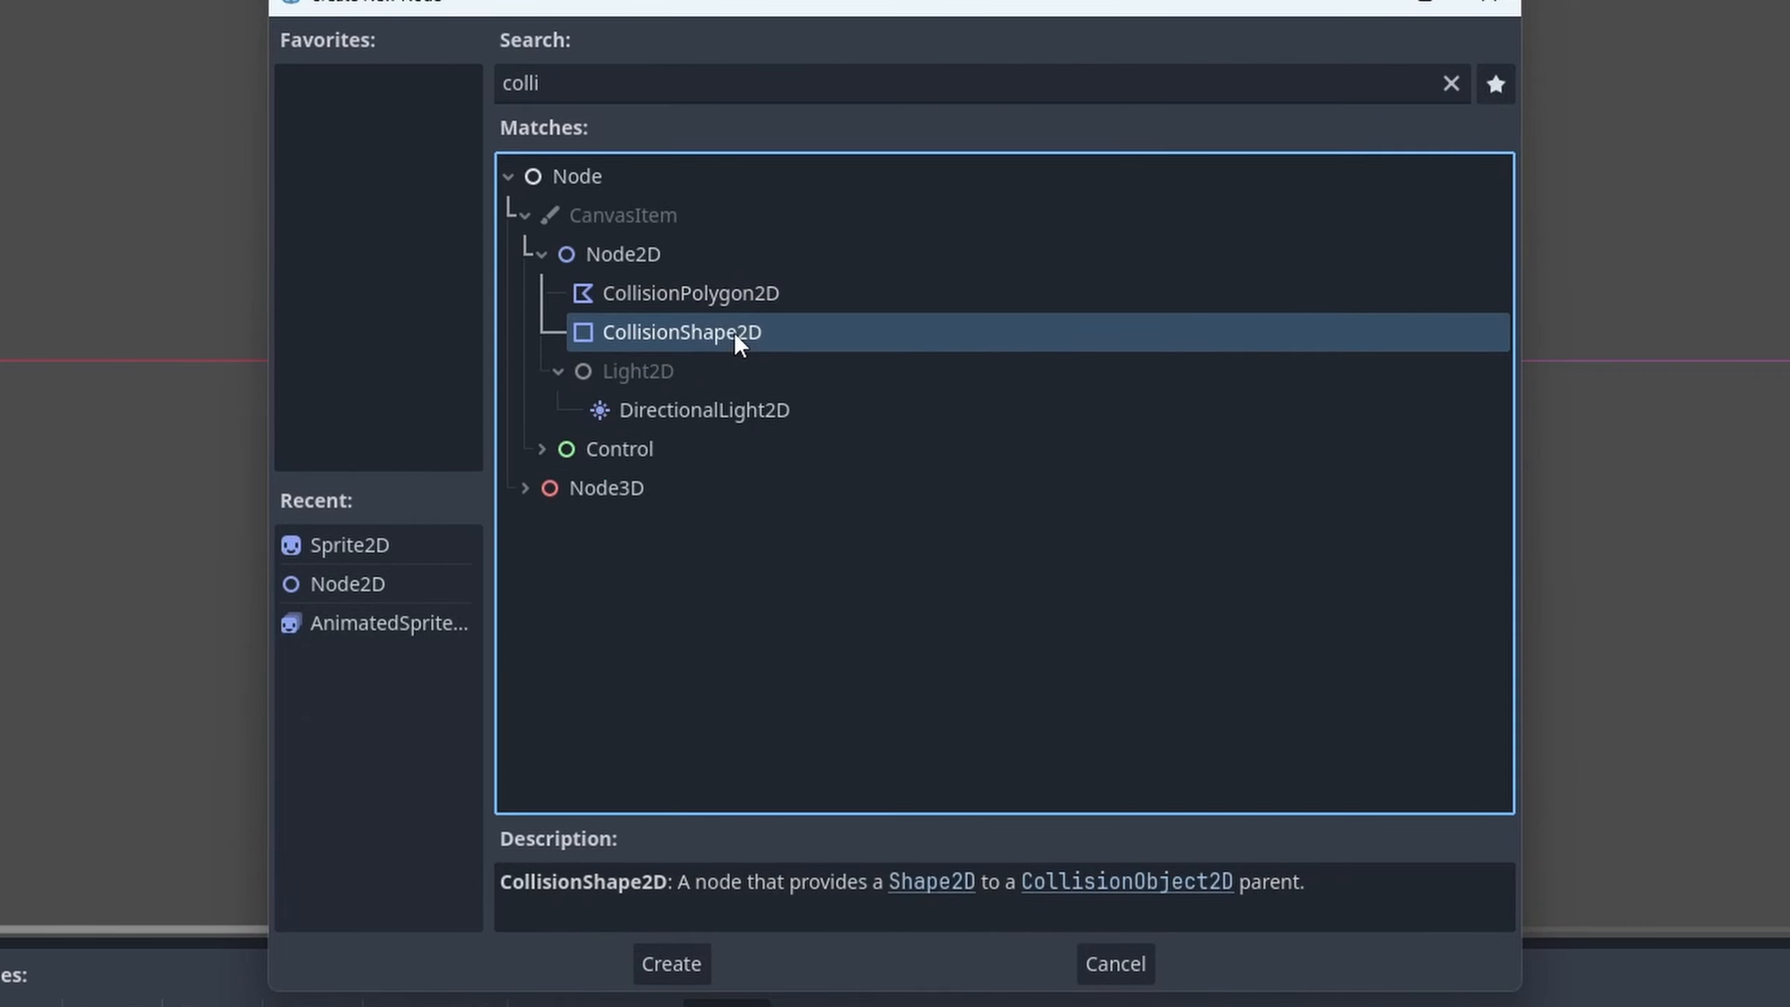
double_click(762, 334)
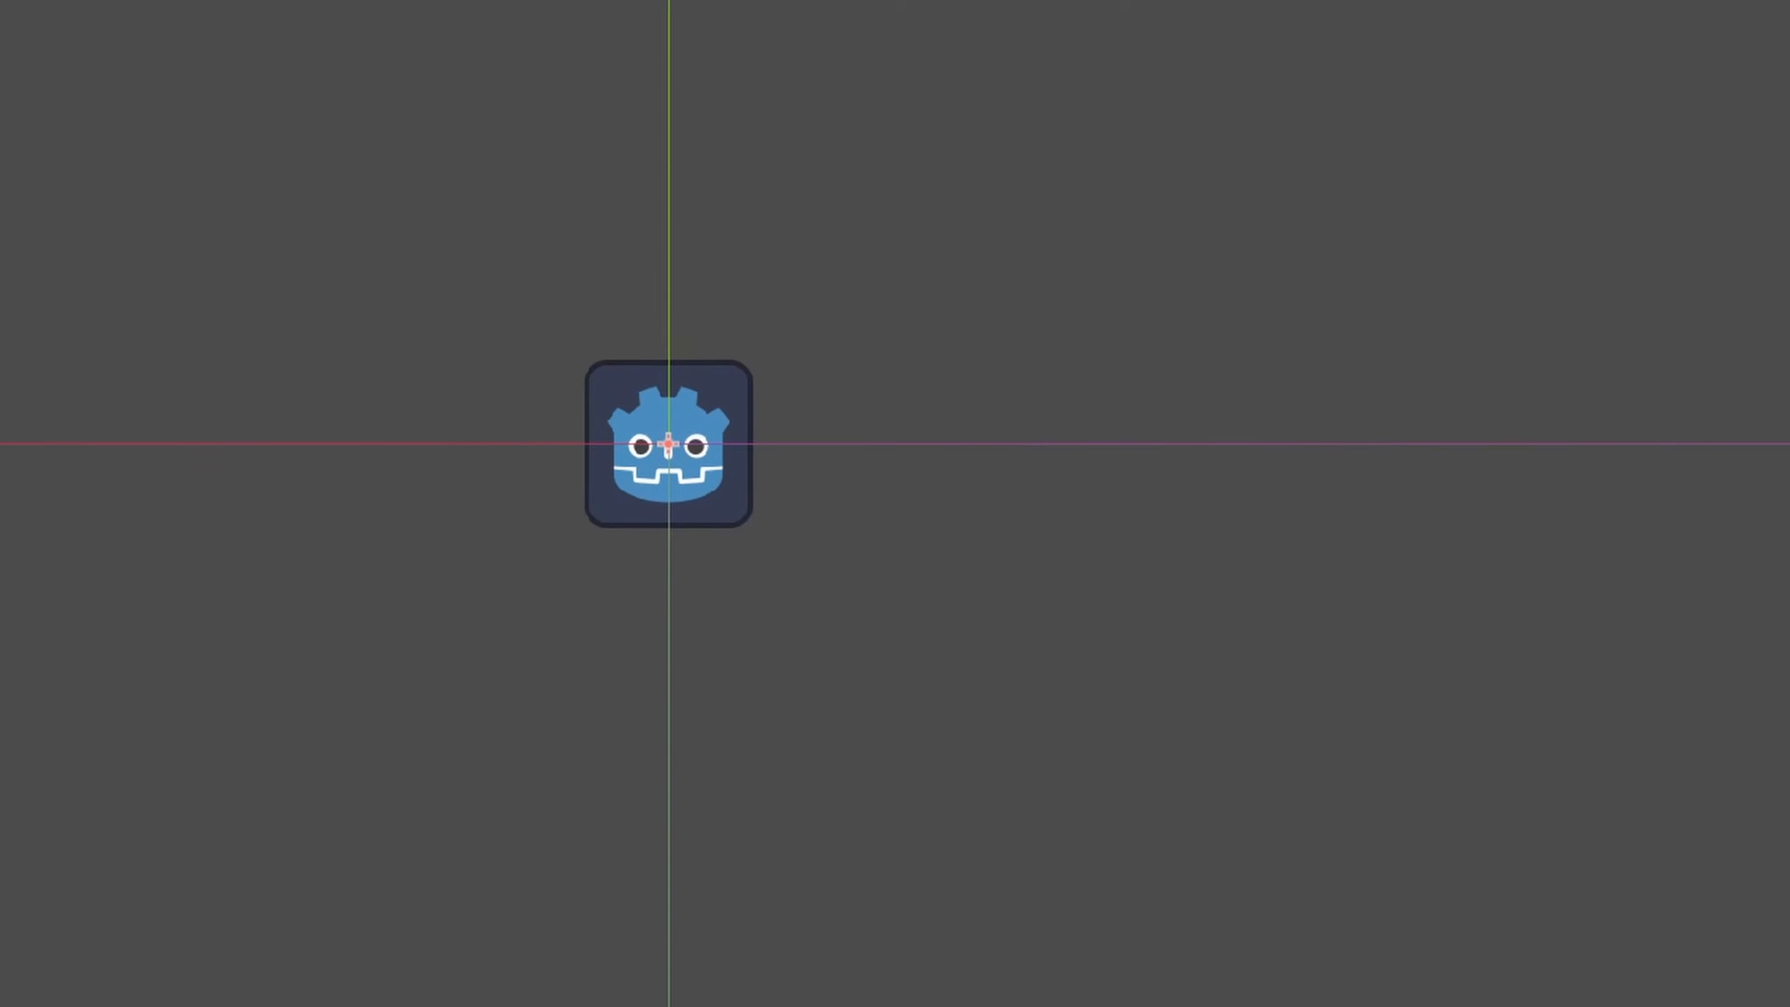
Step: Give the CollisionShape2D a new RectangleShape2D and resize it from opposite corners to cover the icon image
left_click(1727, 303)
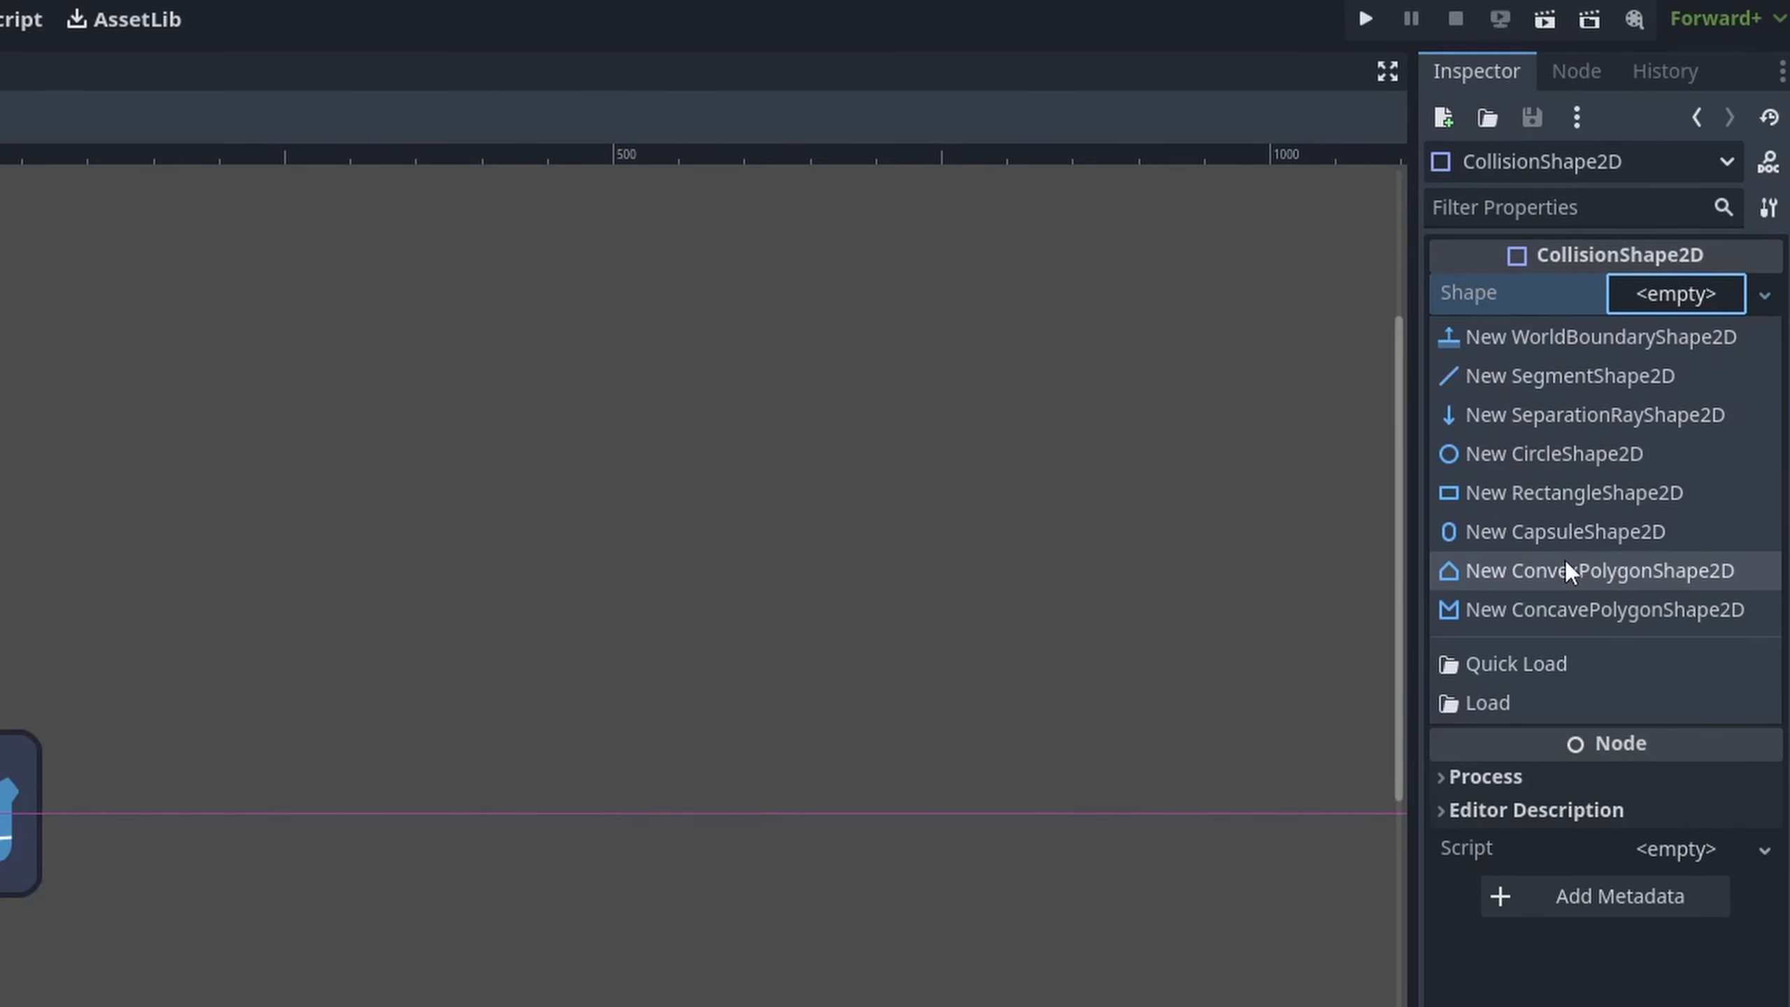
left_click(1565, 490)
scroll(120, 796, "up", 18)
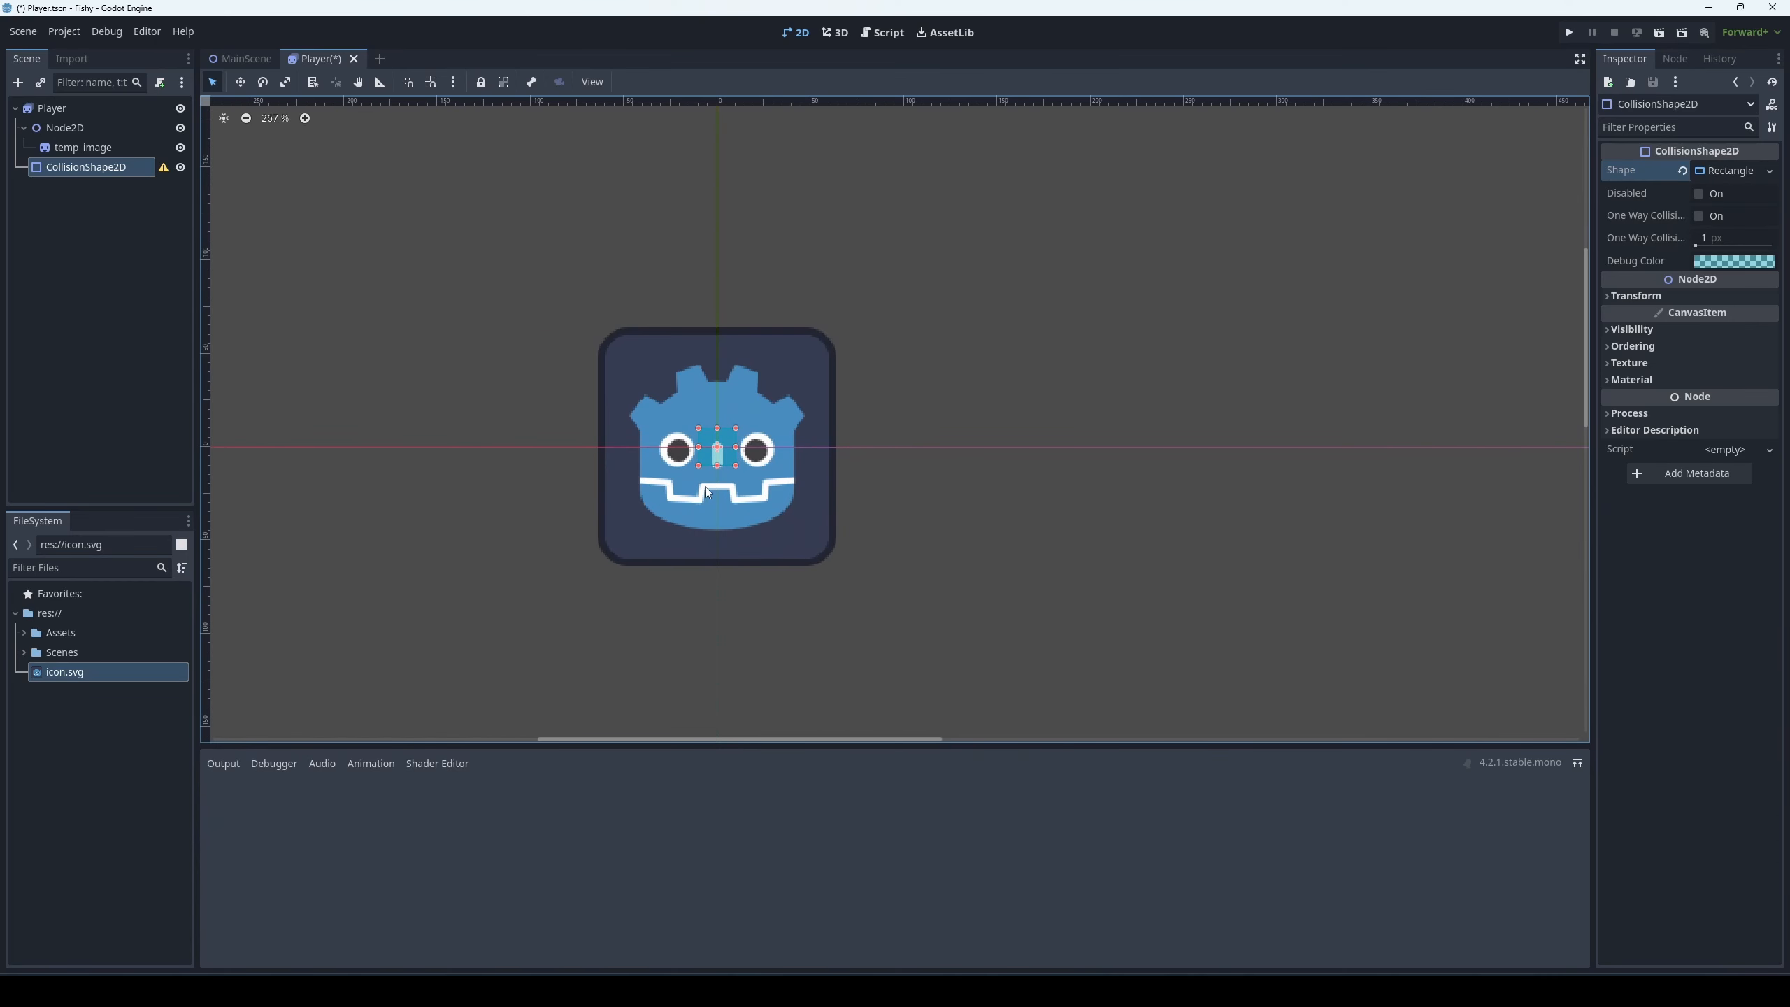
left_click_drag(736, 466, 832, 565)
left_click_drag(698, 428, 609, 333)
left_click(101, 237)
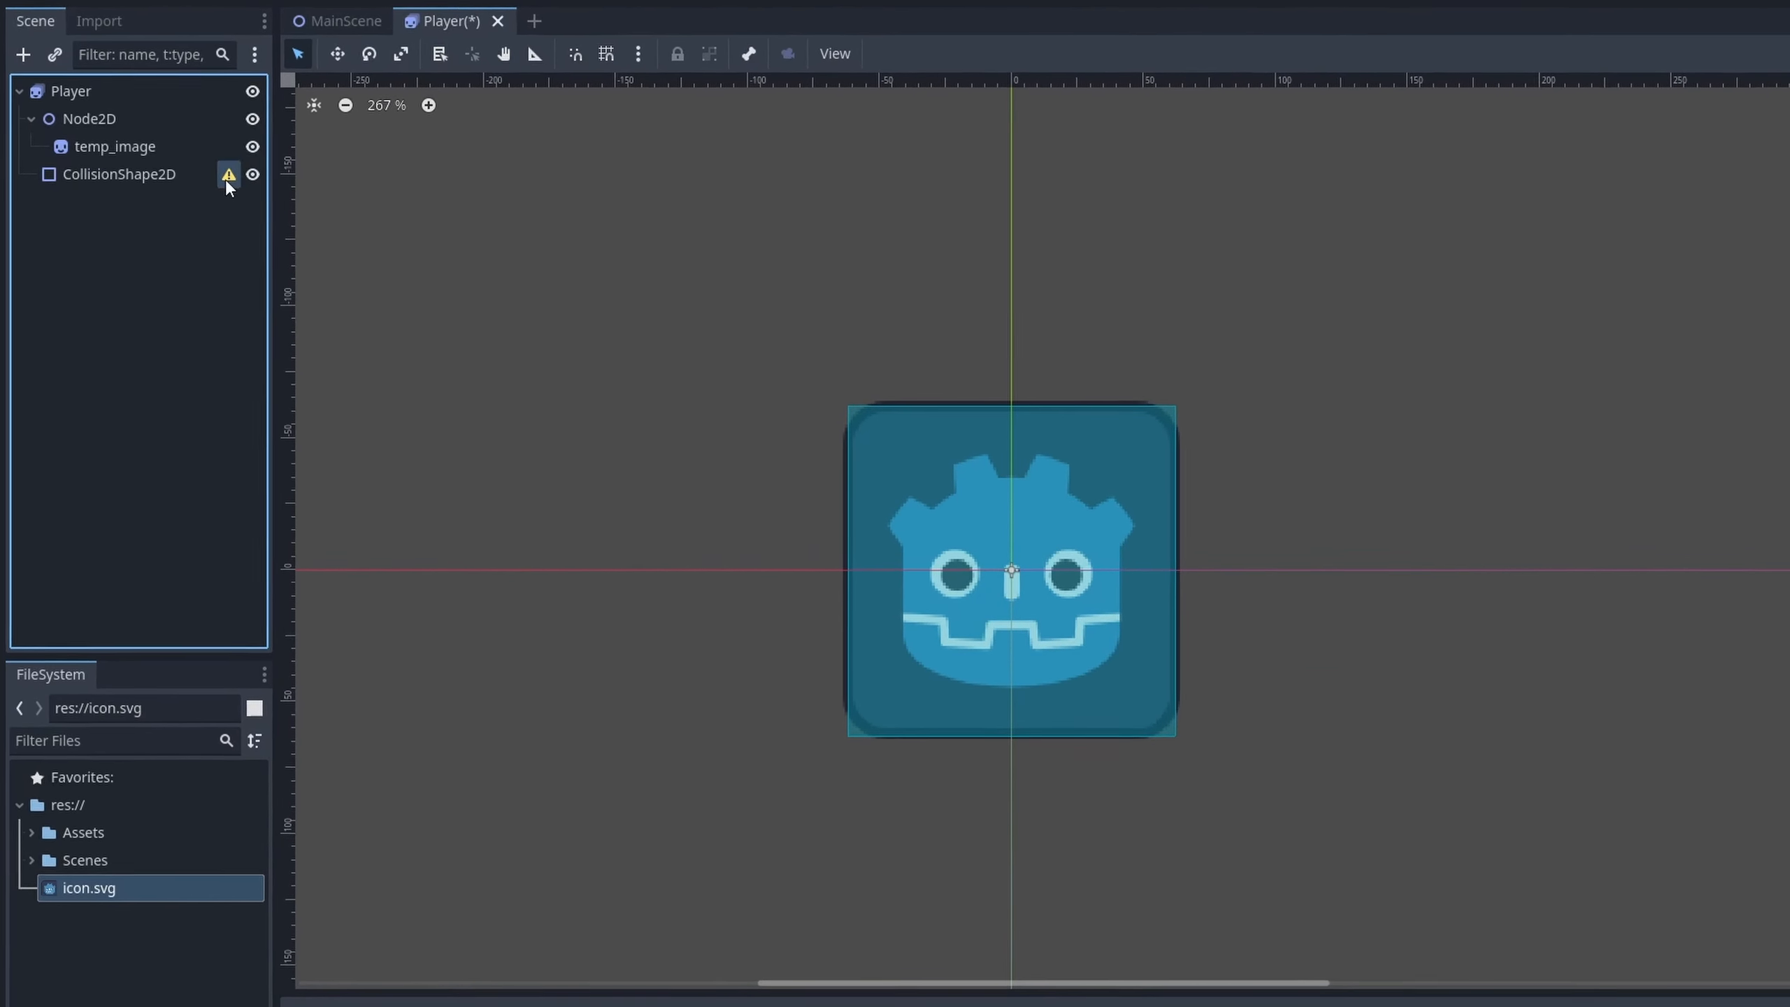
Step: Check the CollisionShape2D's configuration warning, and add a CharacterBody2D node under Player as the new scene root
left_click(228, 176)
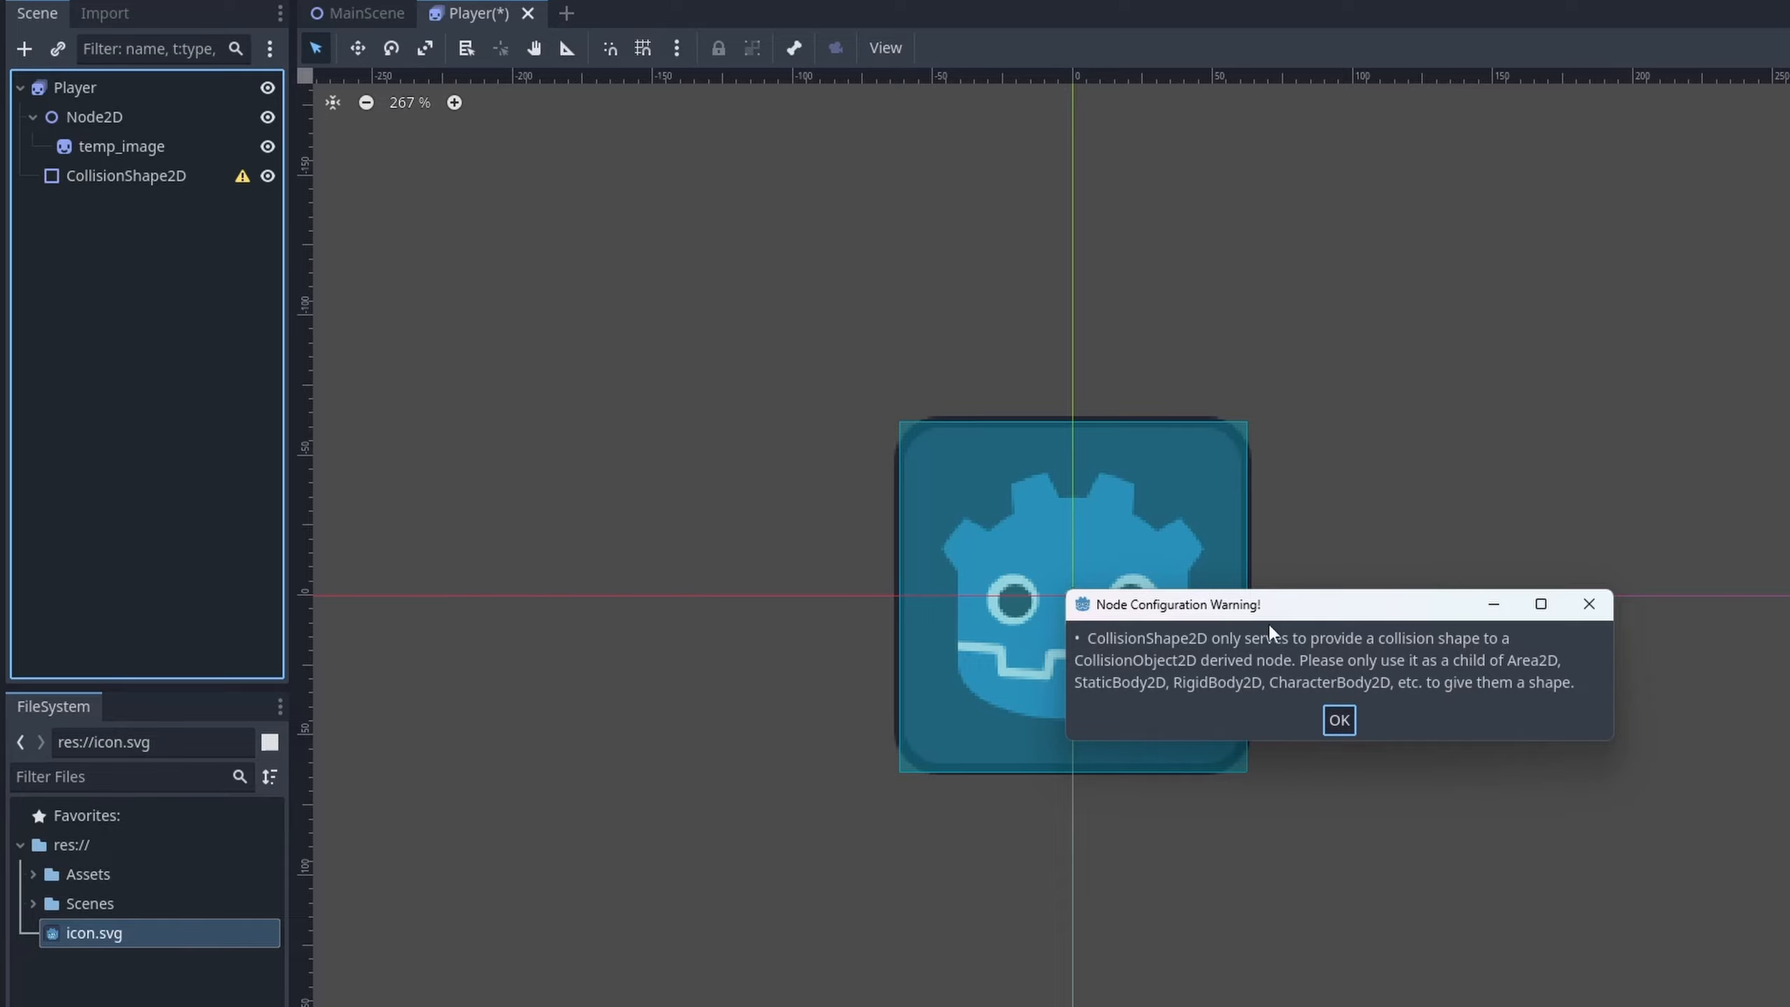
left_click(1339, 720)
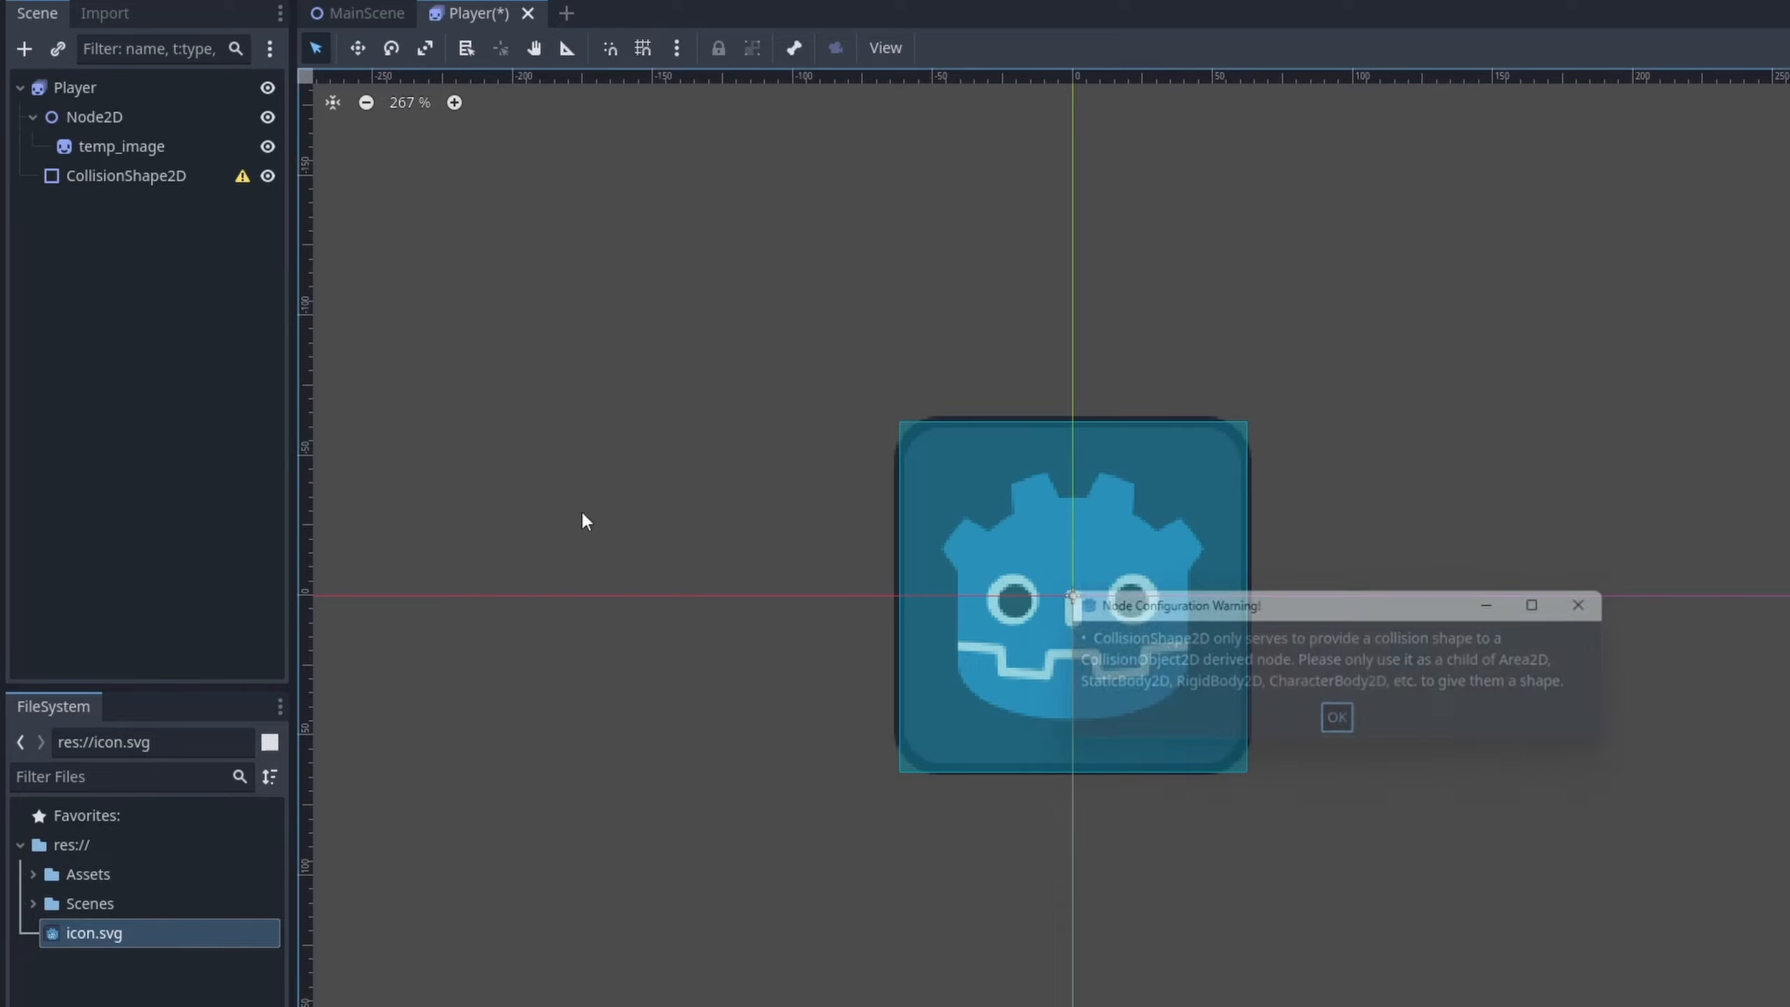
left_click(97, 91)
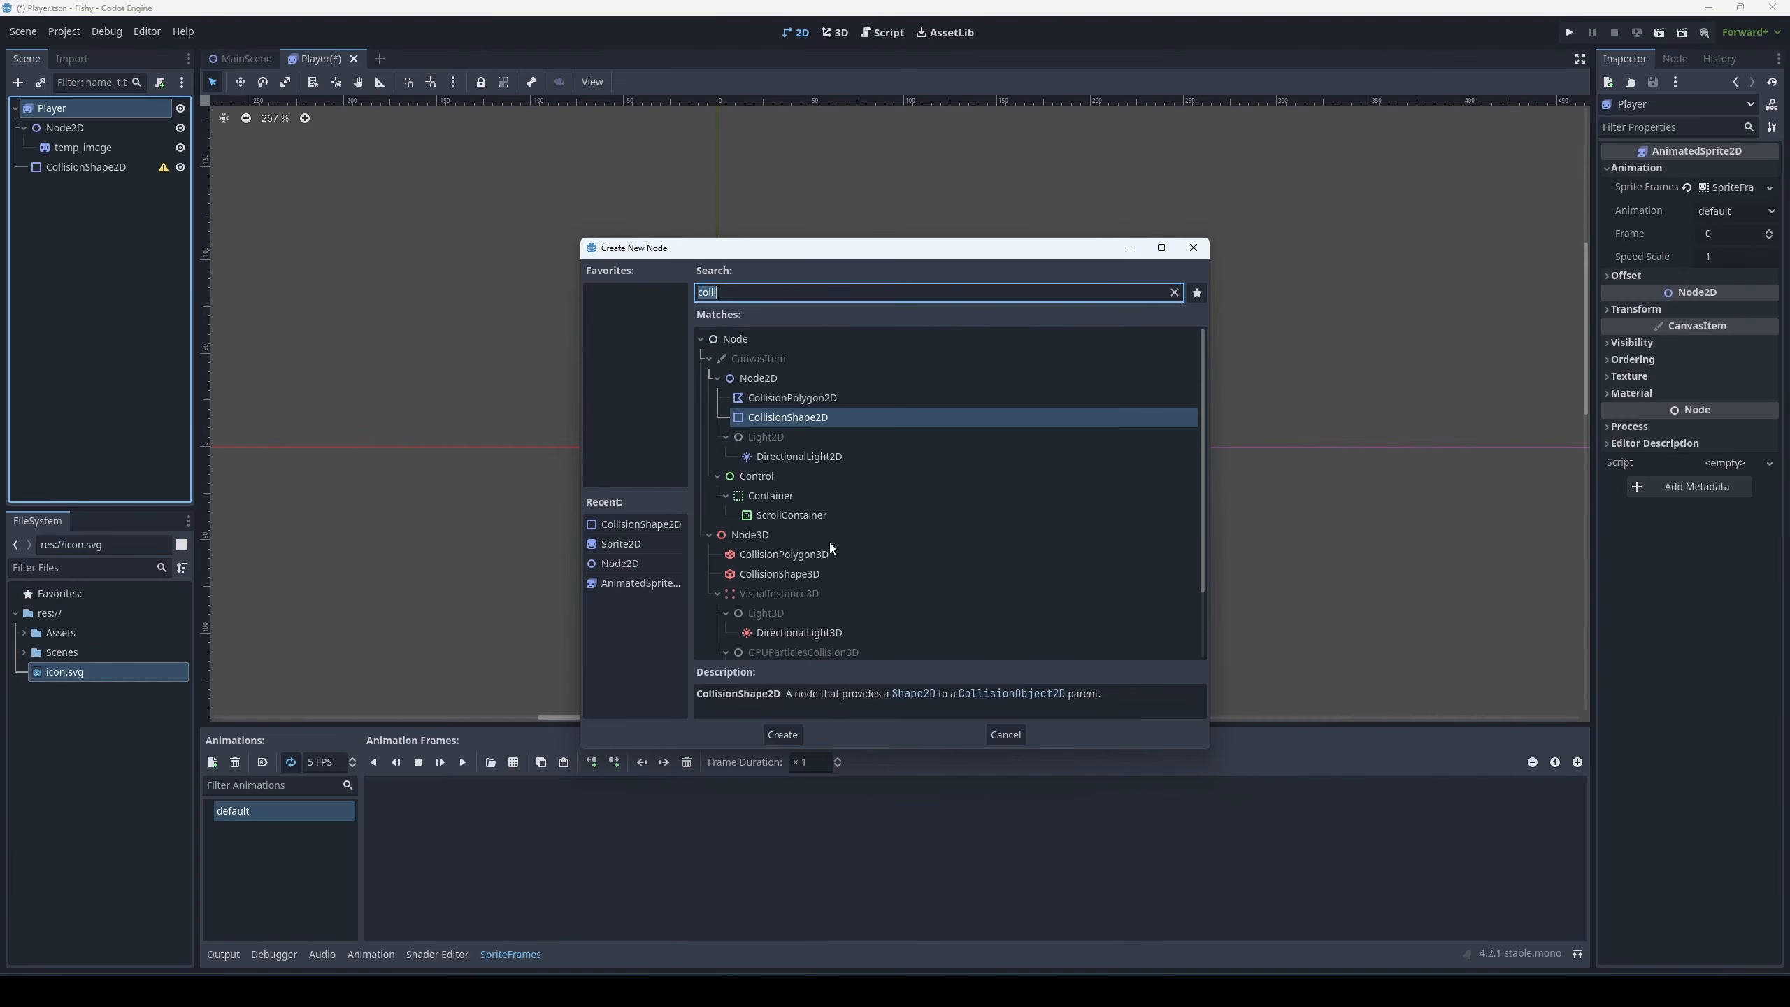
key("BackSpace")
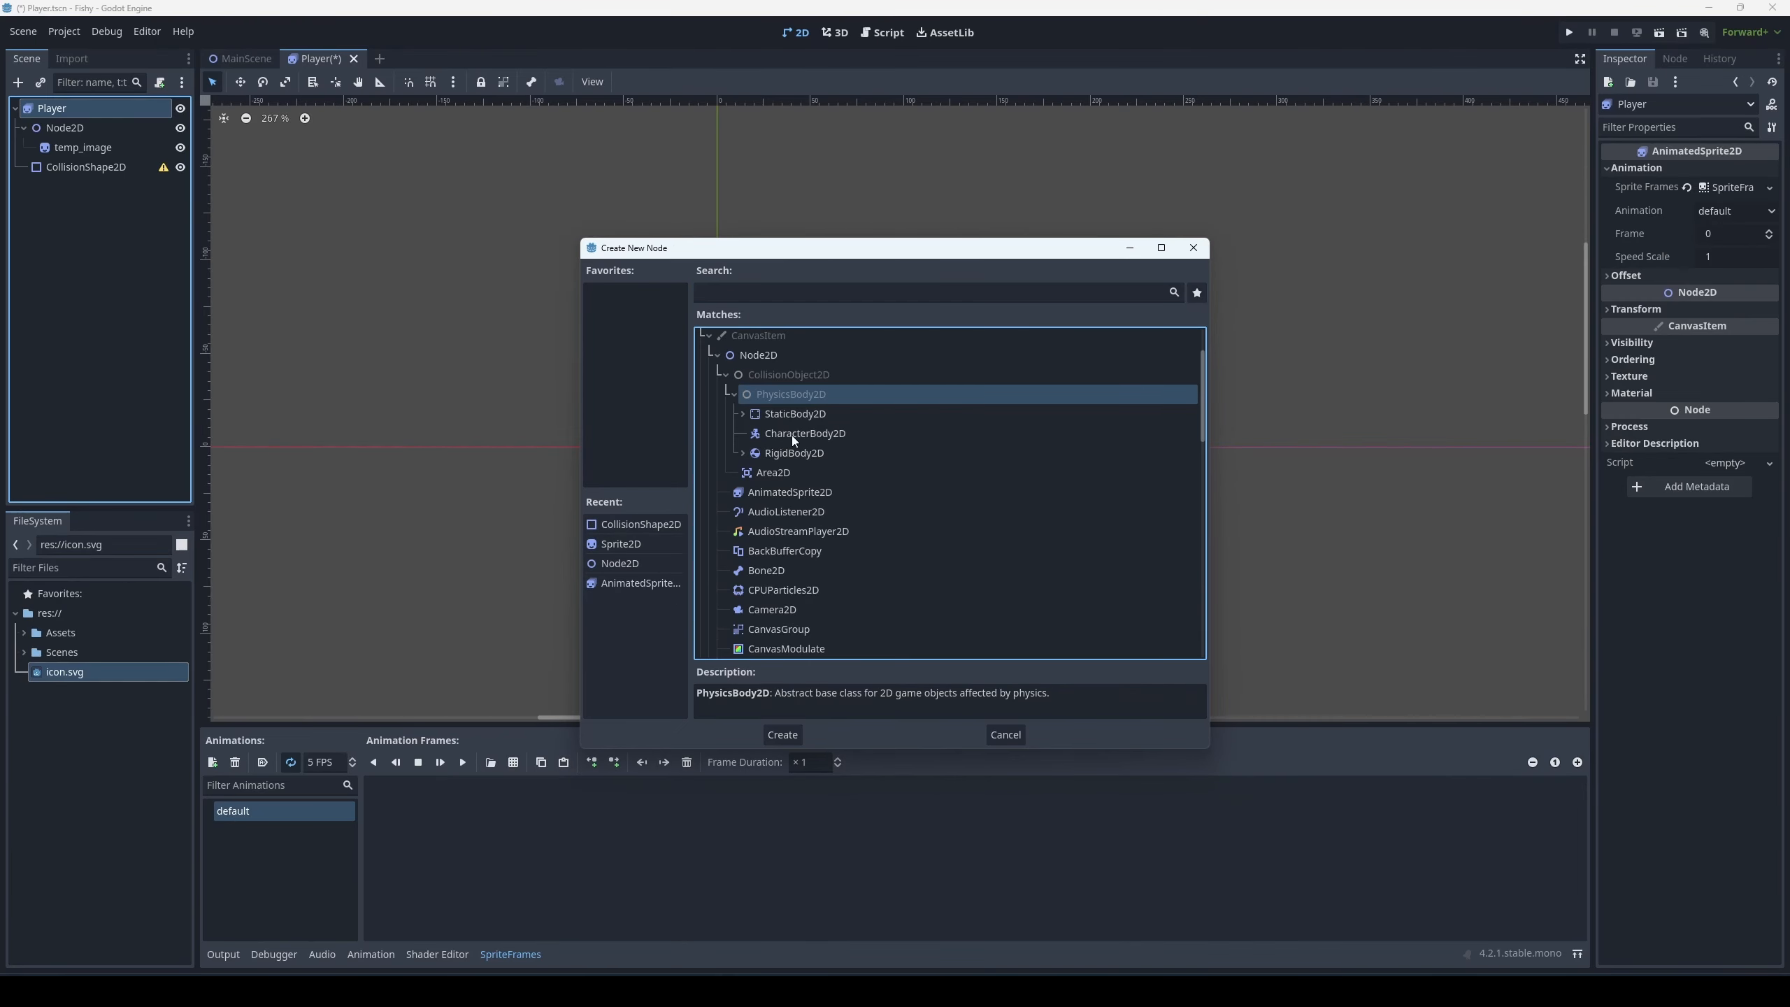
left_click(748, 406)
key("Return")
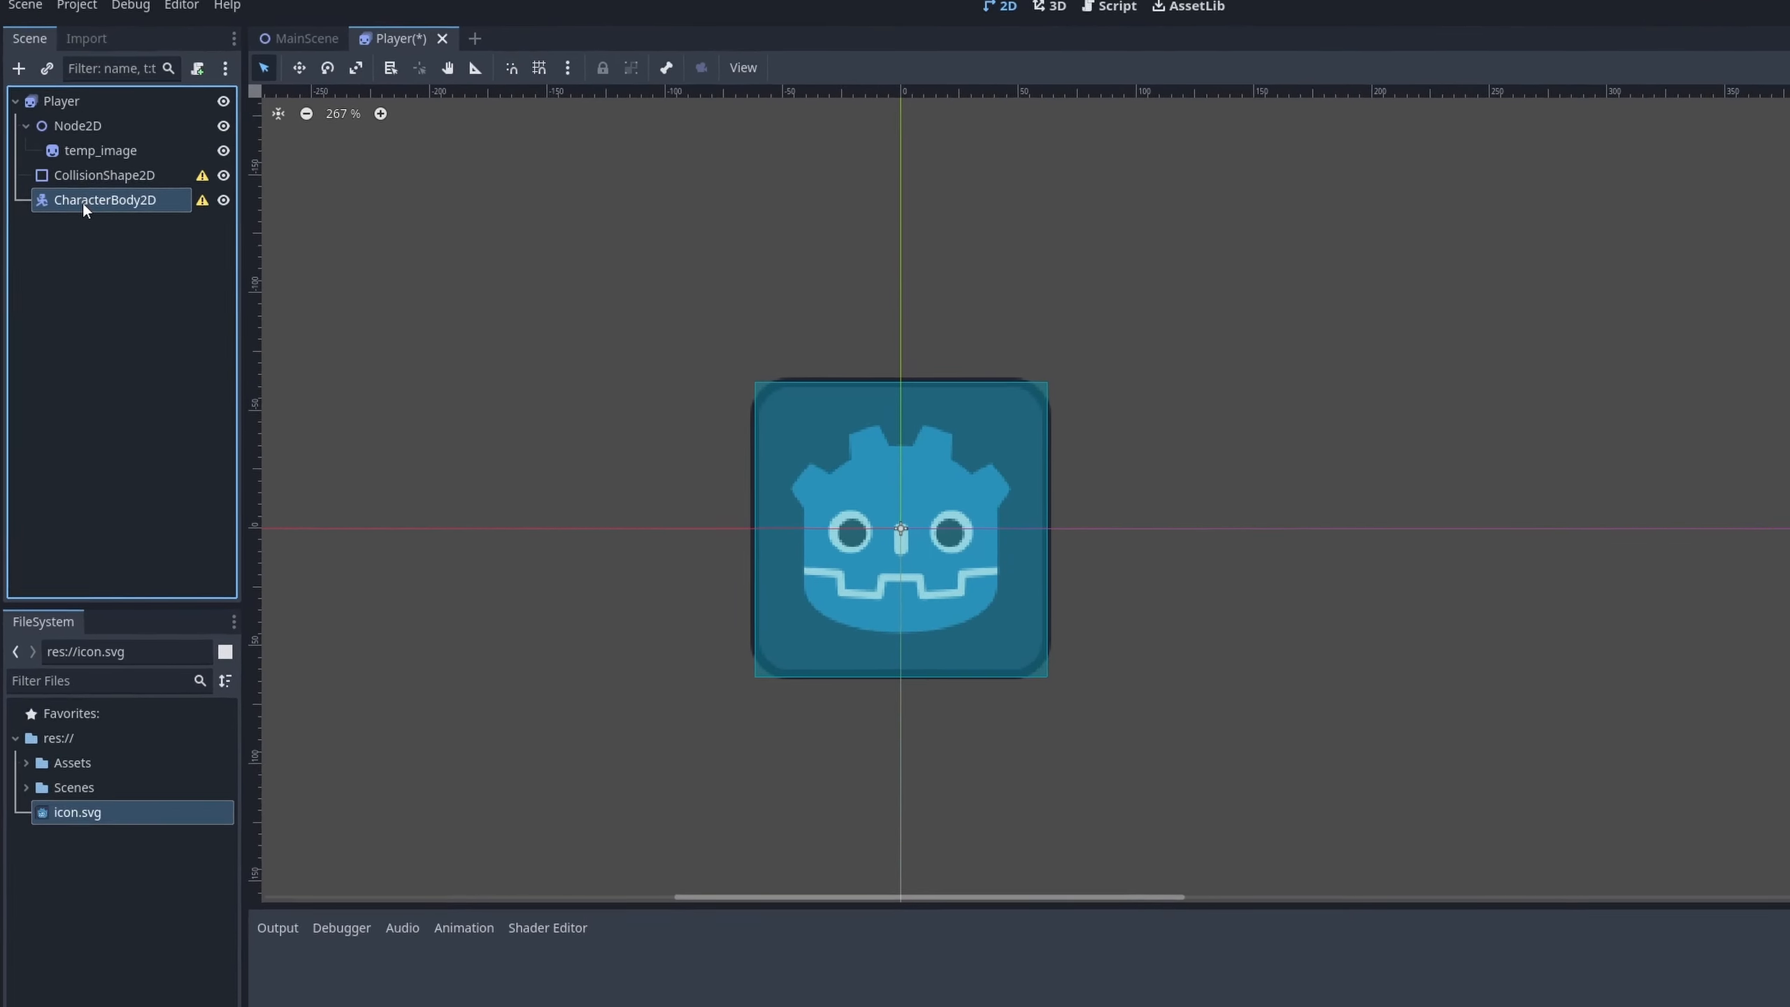
right_click(83, 201)
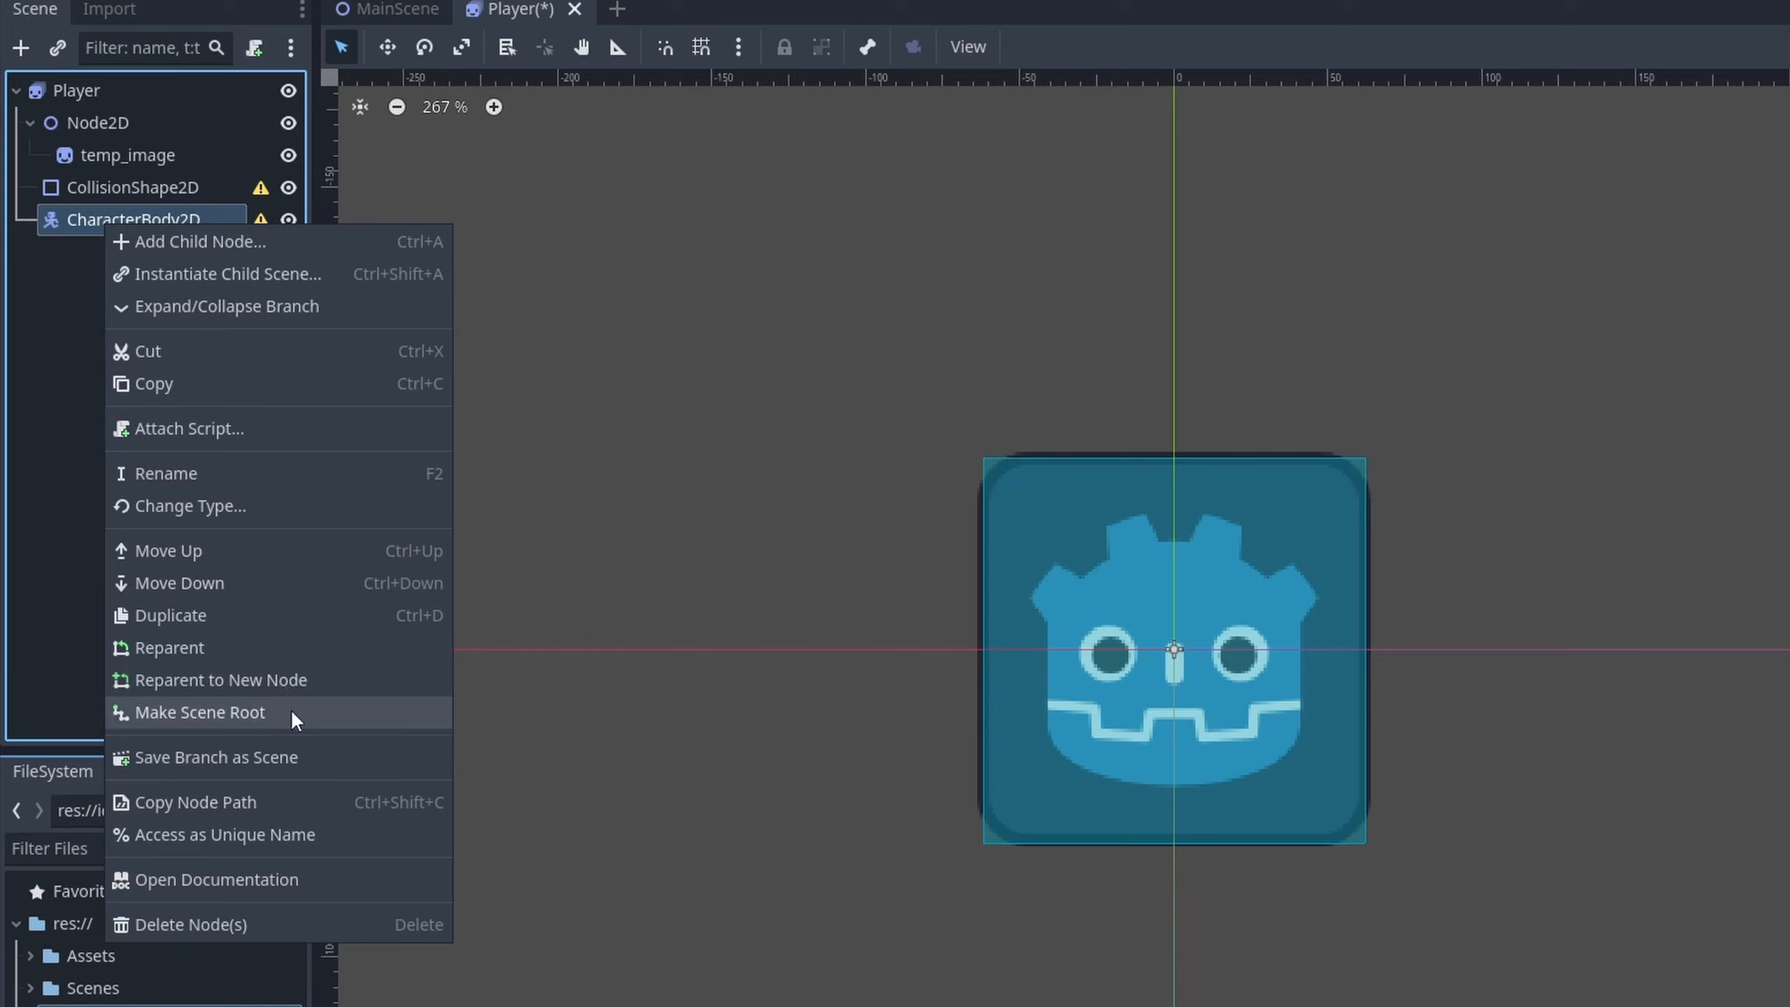
left_click(285, 711)
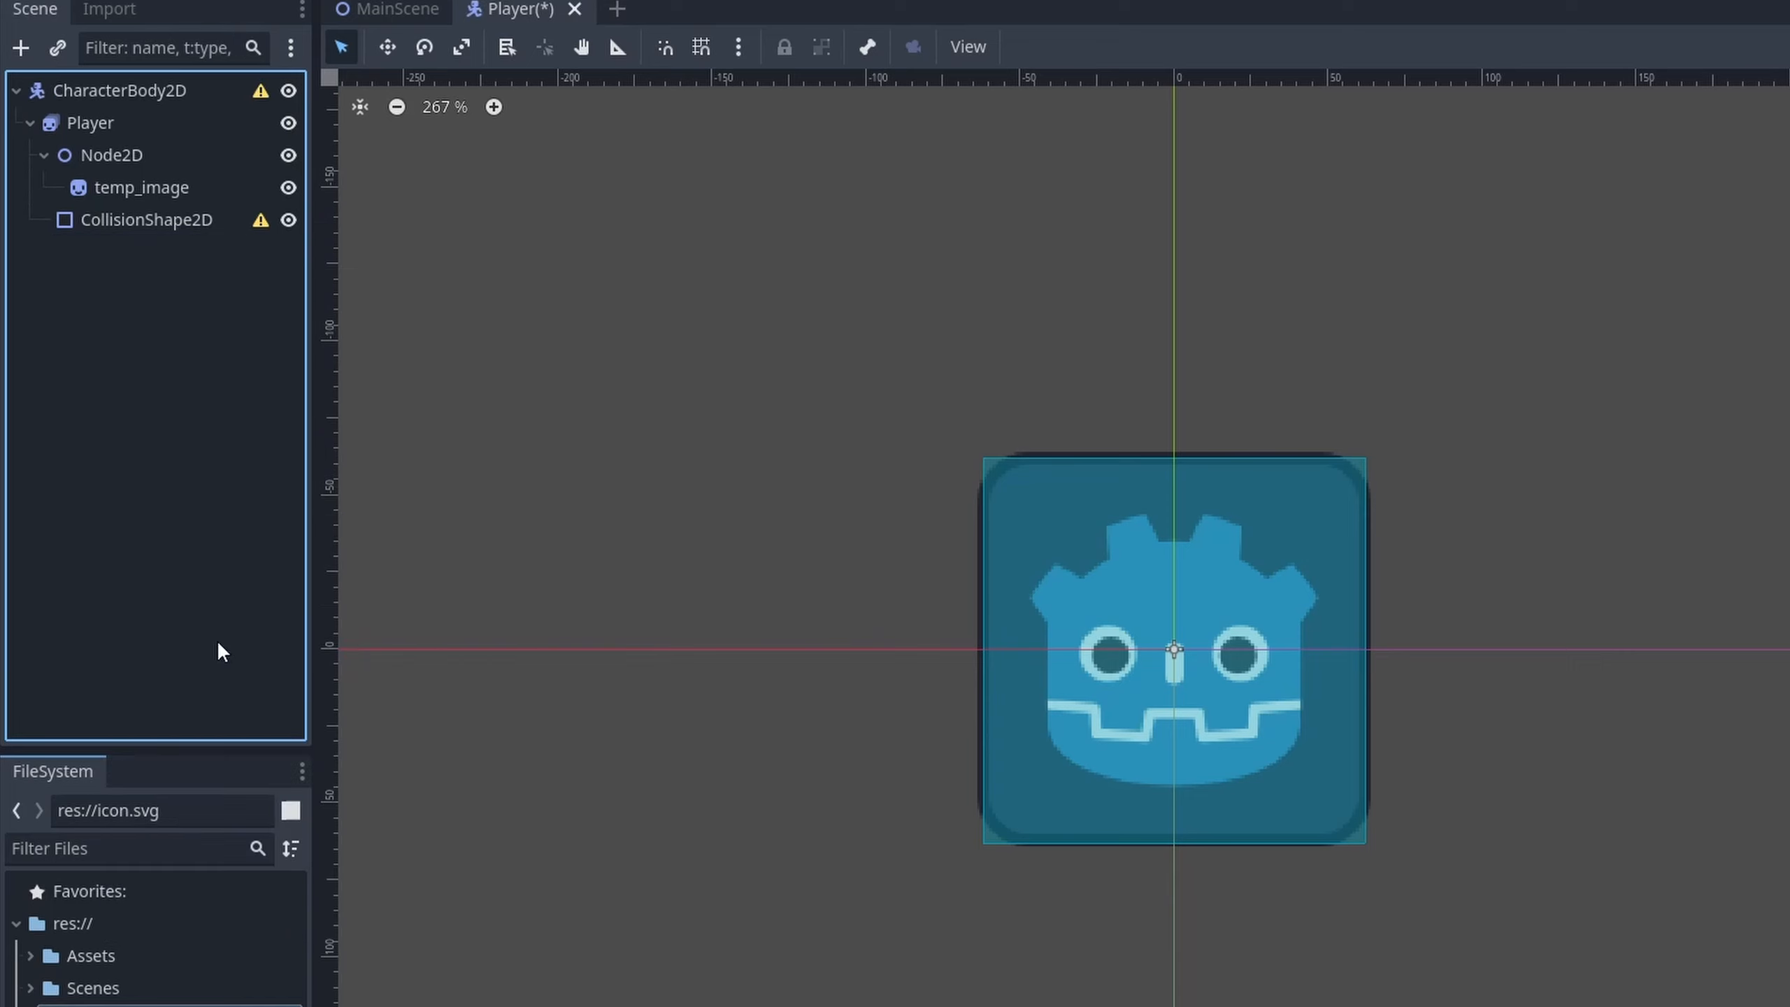
Step: Reparent CollisionShape2D directly to the CharacterBody2D root and collapse the Player branch
left_click(181, 92)
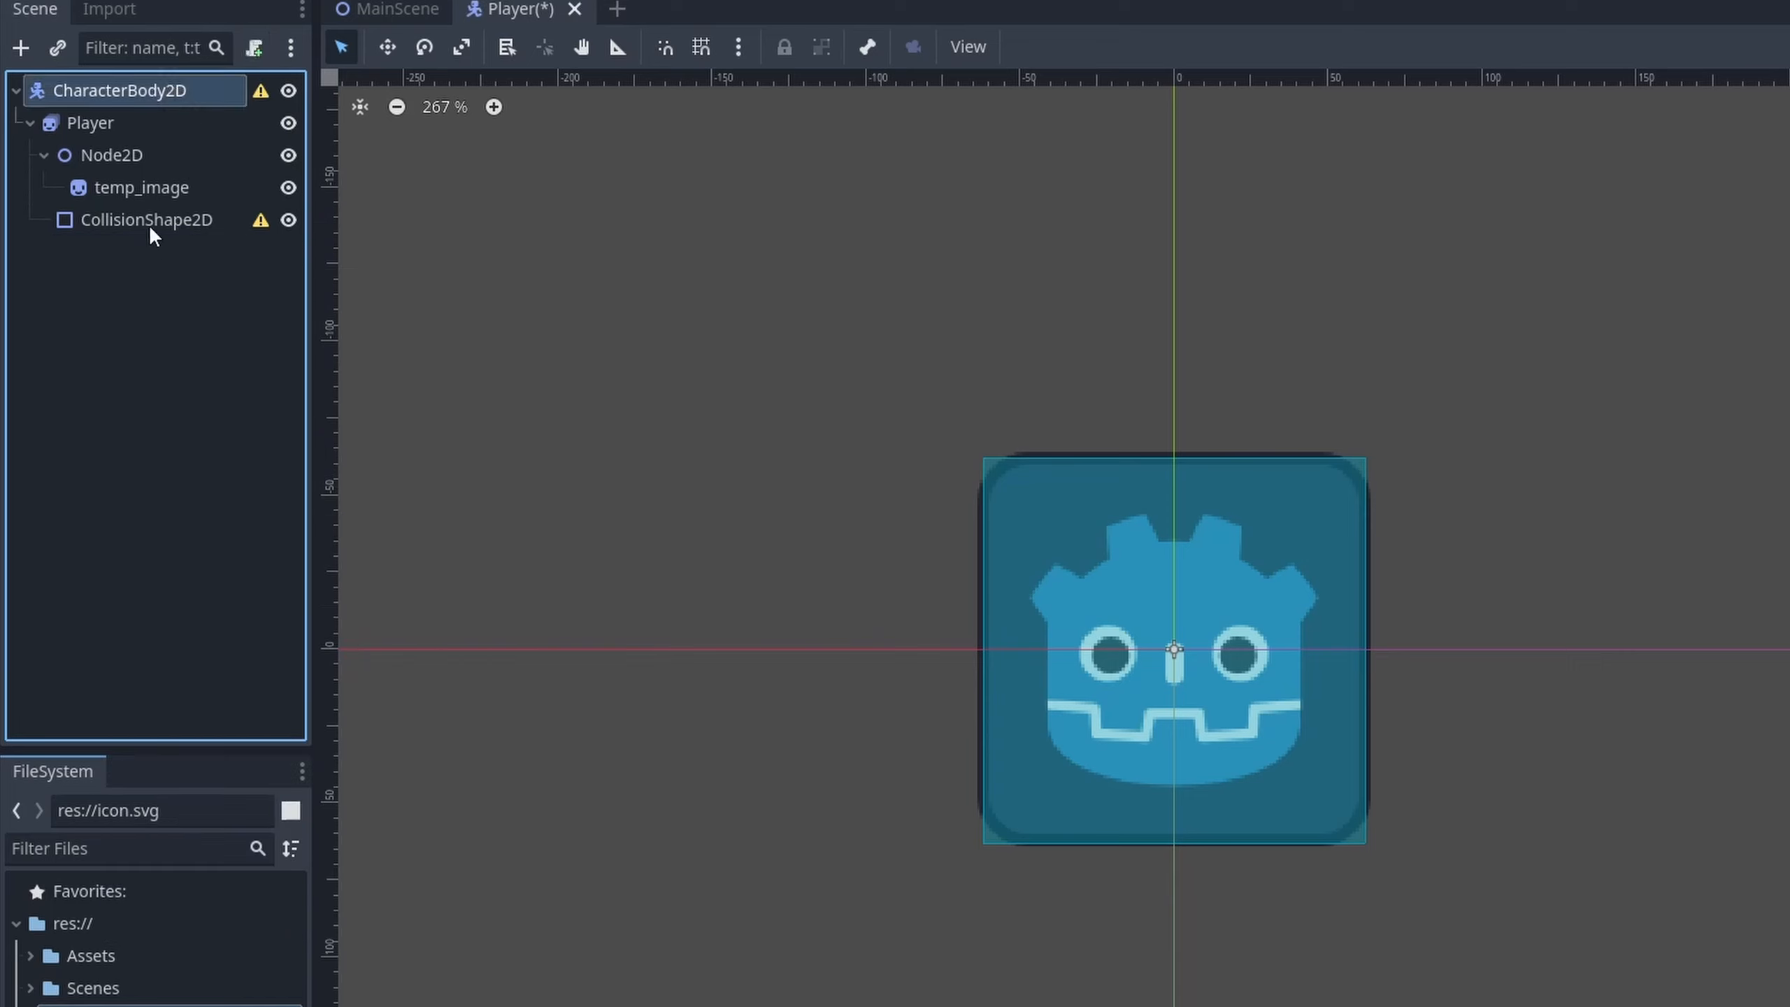
left_click_drag(150, 228, 137, 90)
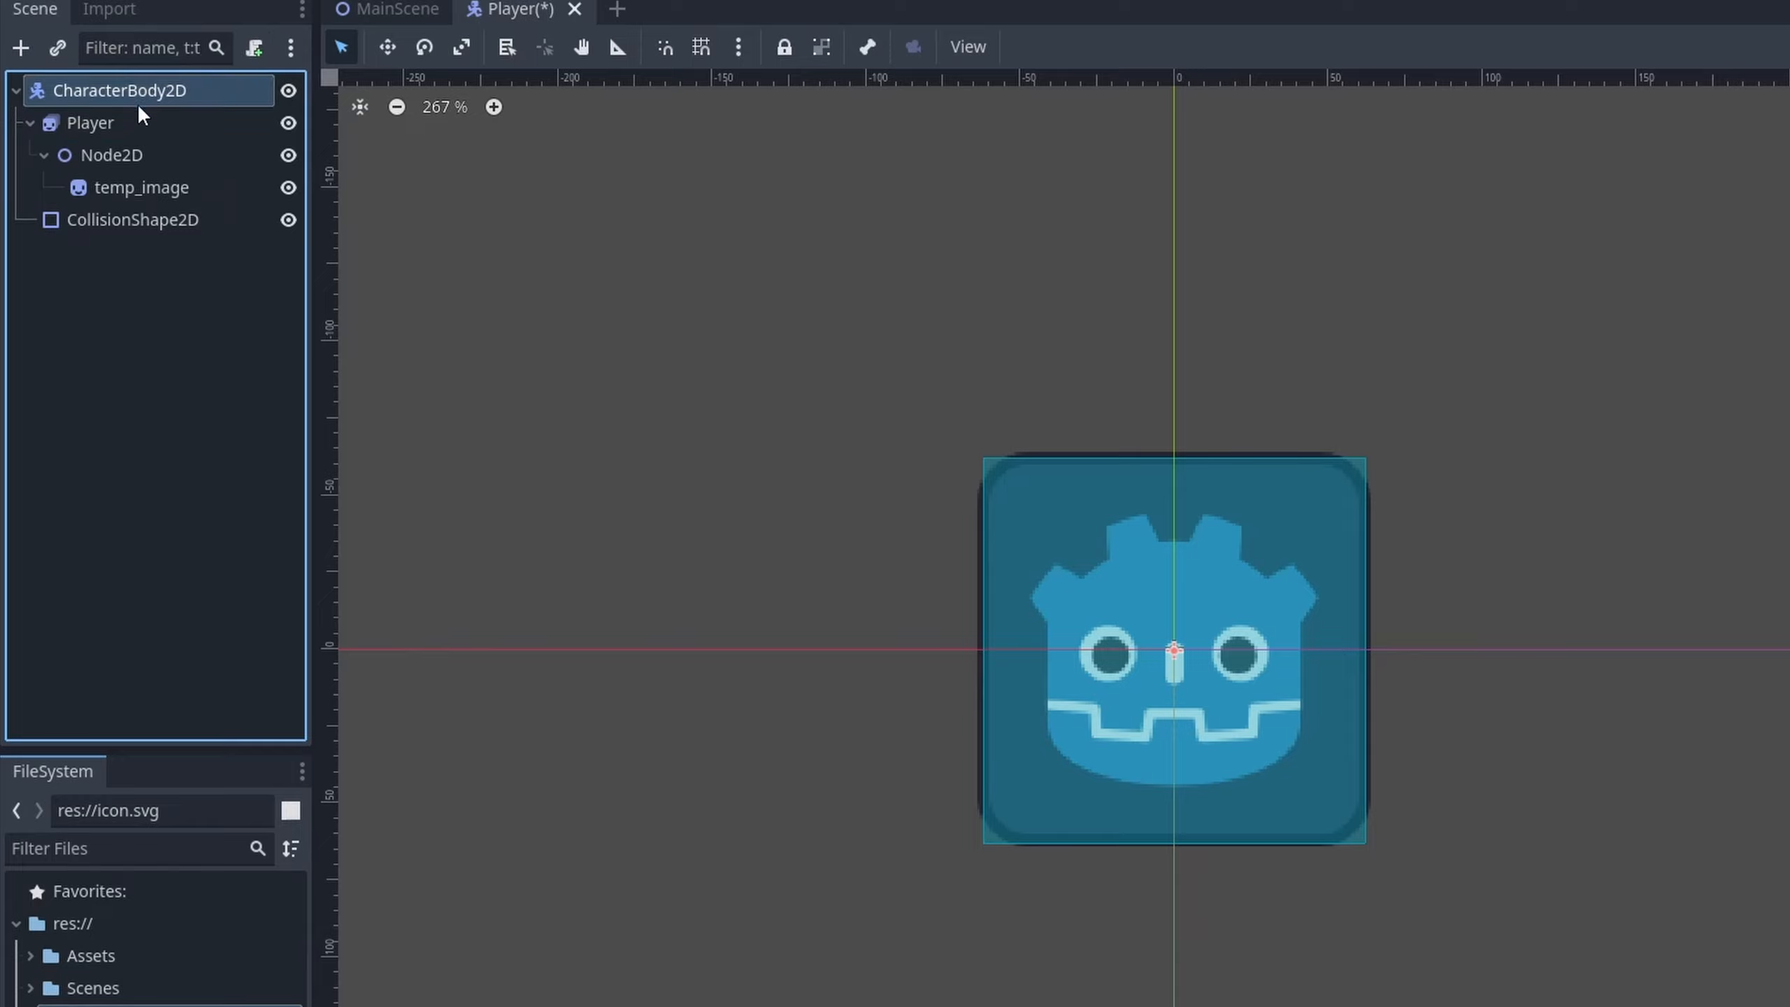
left_click(101, 123)
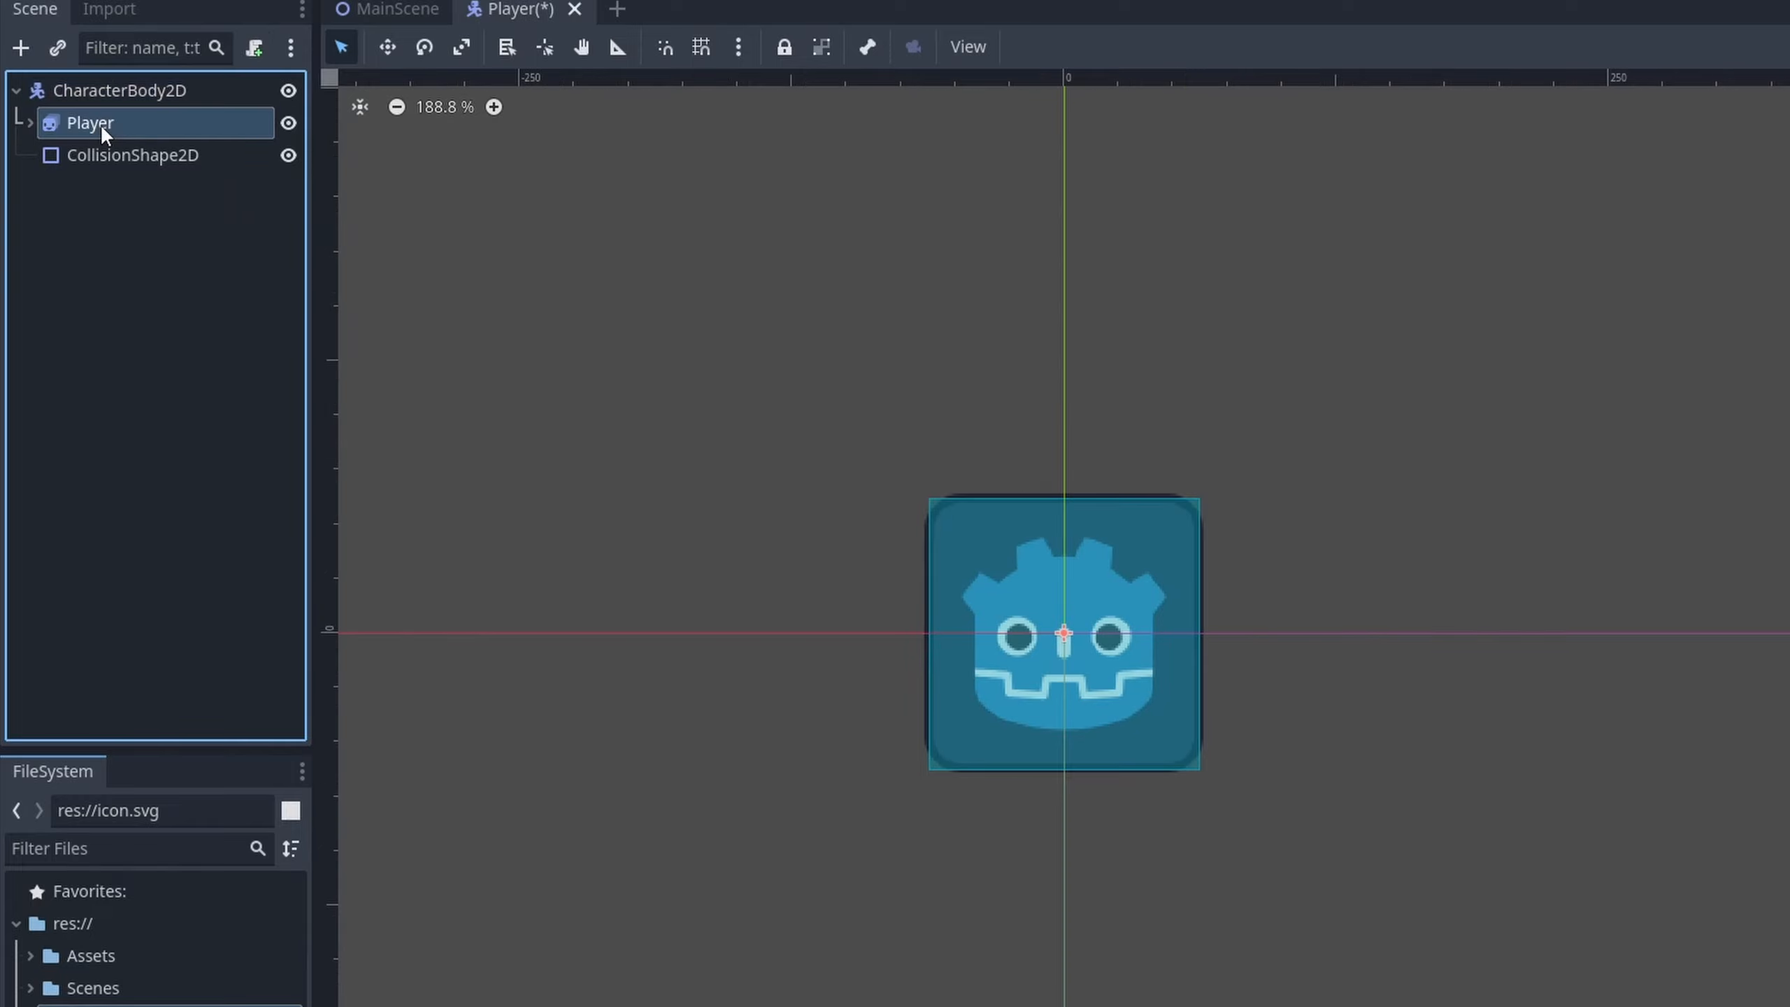
Step: Rename the CharacterBody2D root node to Player and its AnimatedSprite2D child to Sprite
left_click(92, 98)
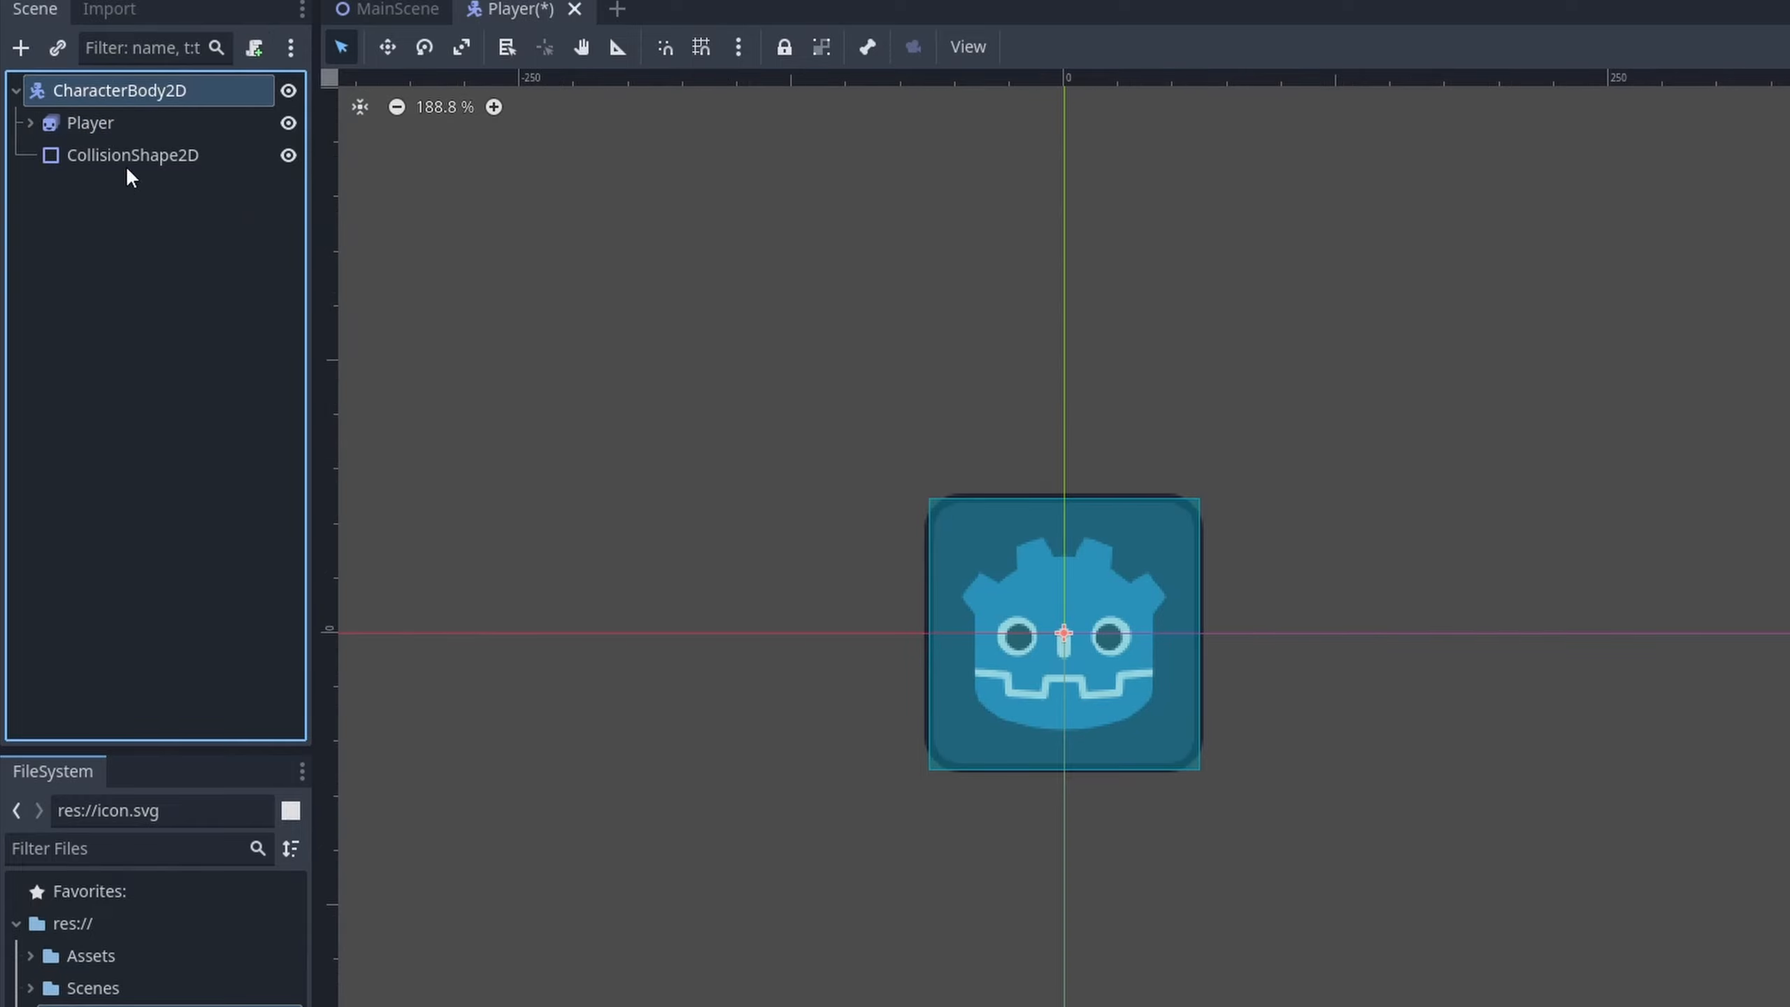
key("F2")
type("Pla")
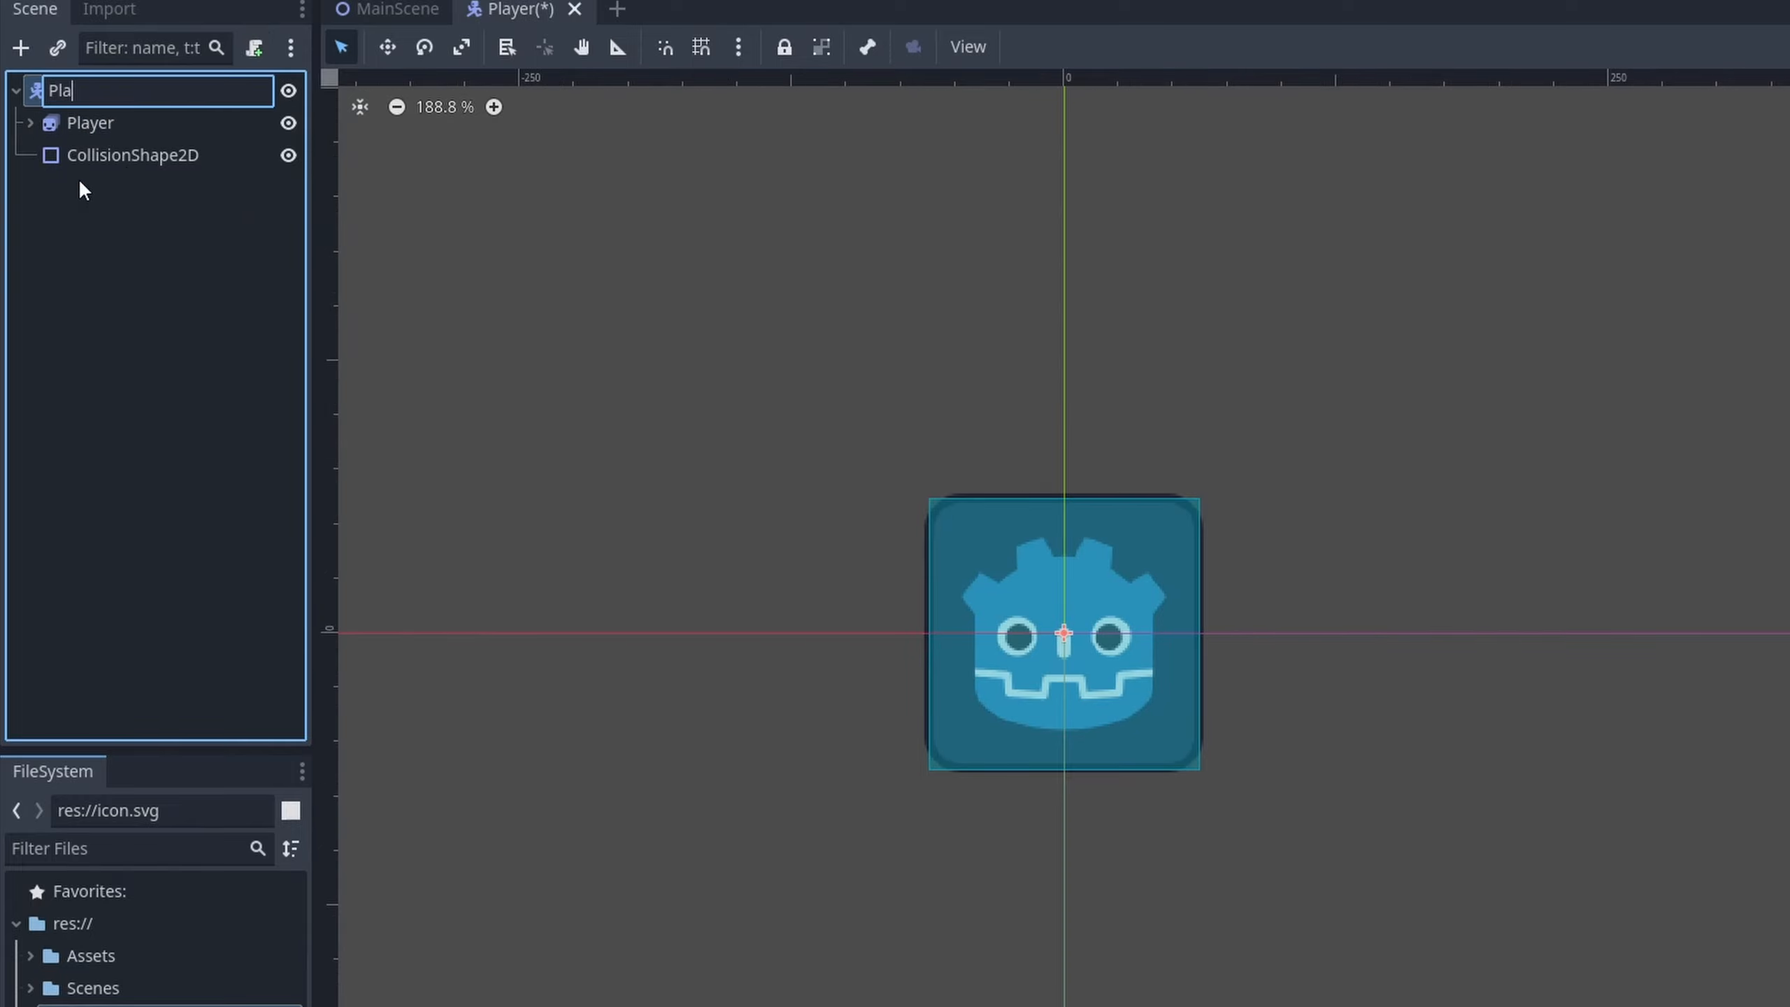
type("yer")
key("Return")
key("Down")
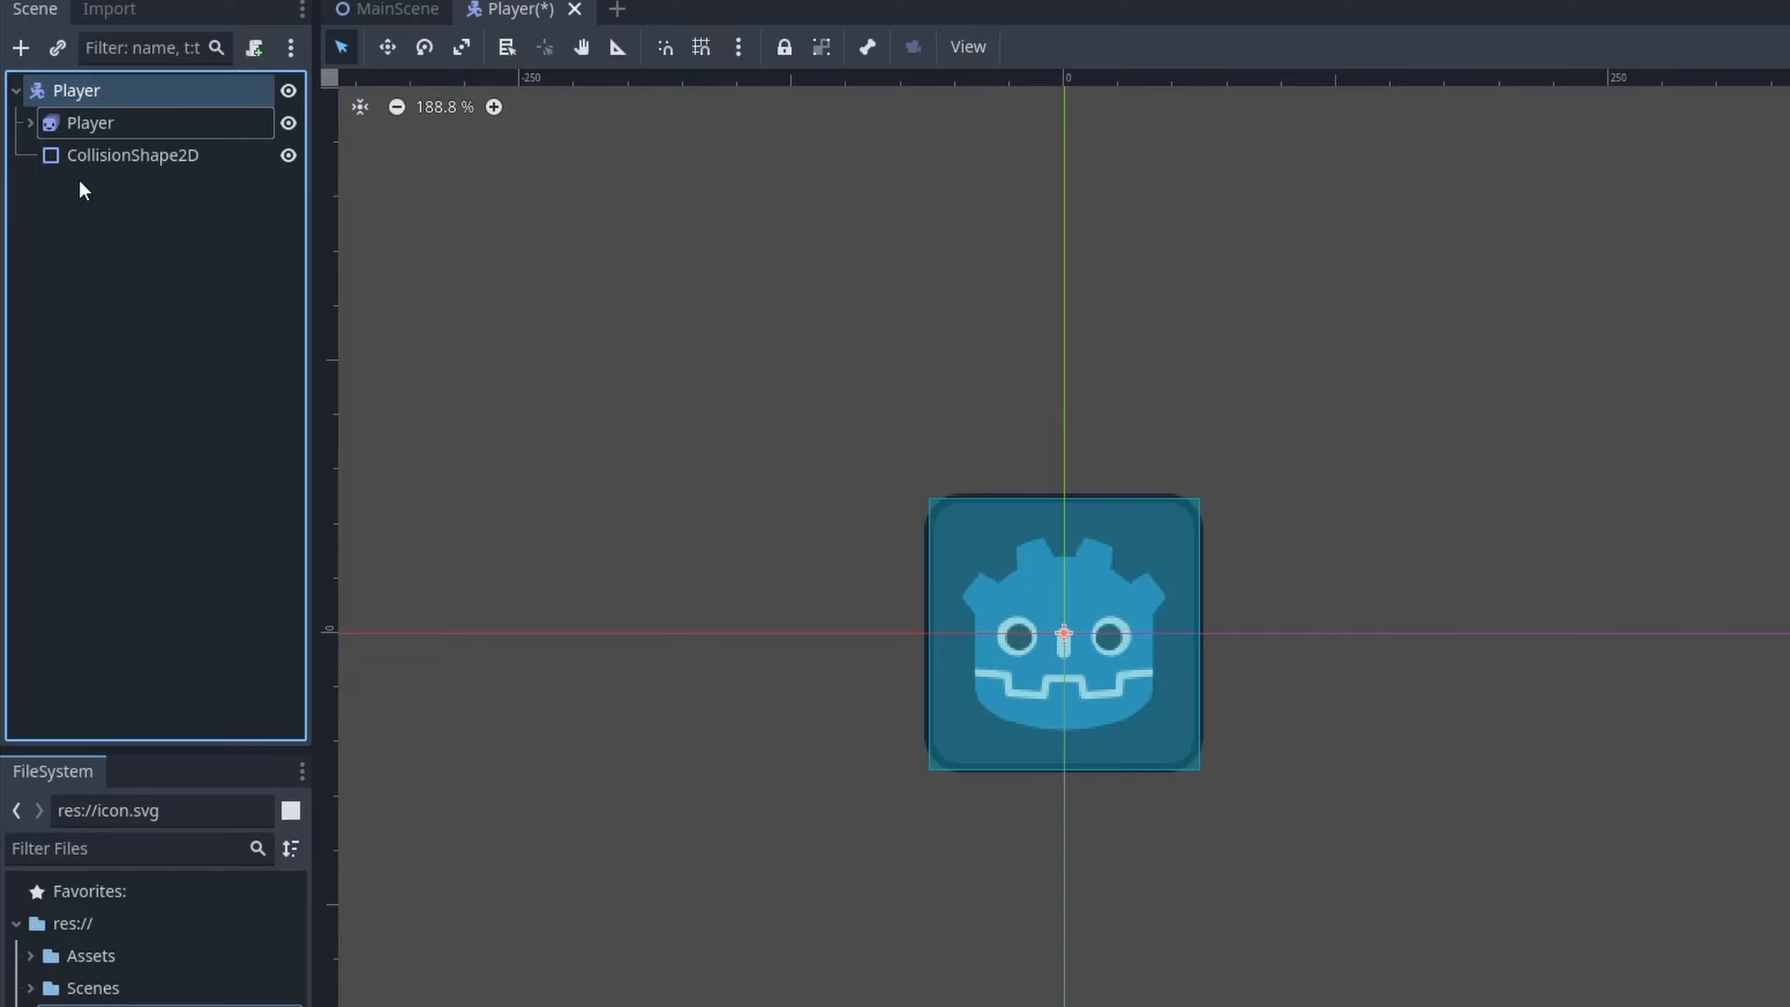
key("F2")
type("Sprite")
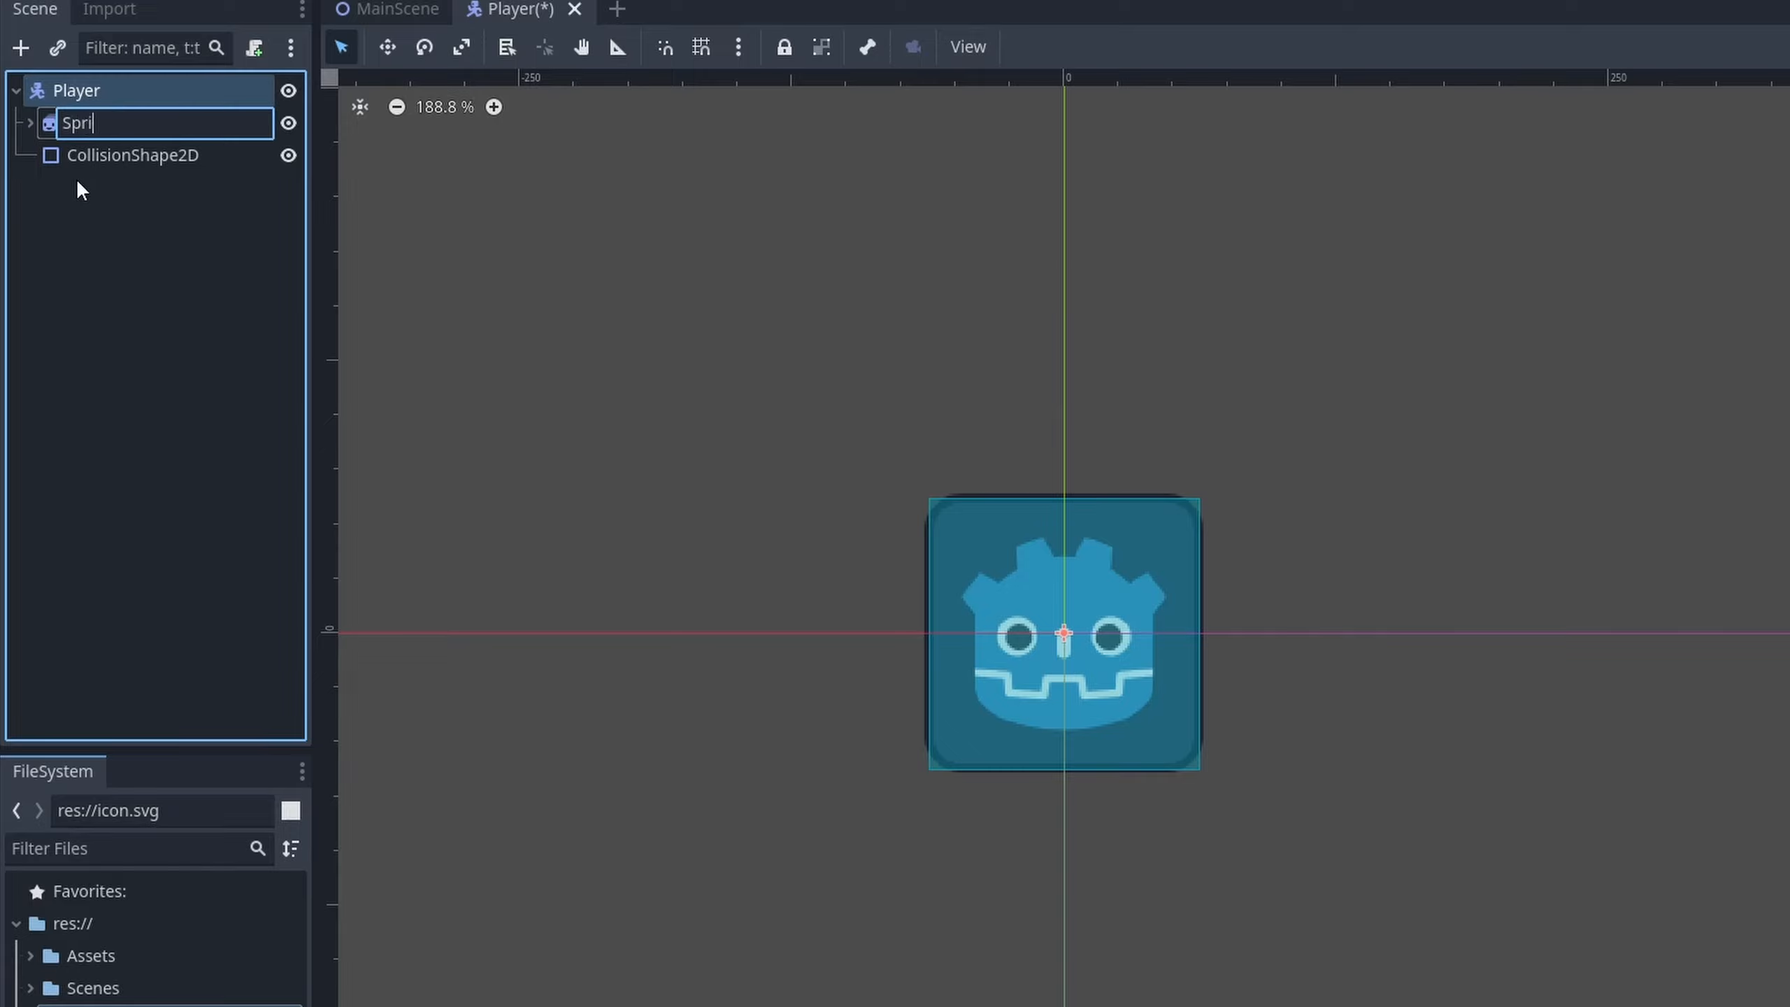
key("Return")
Step: Place temp_image directly under the Player root and hide the Sprite node
left_click(109, 131)
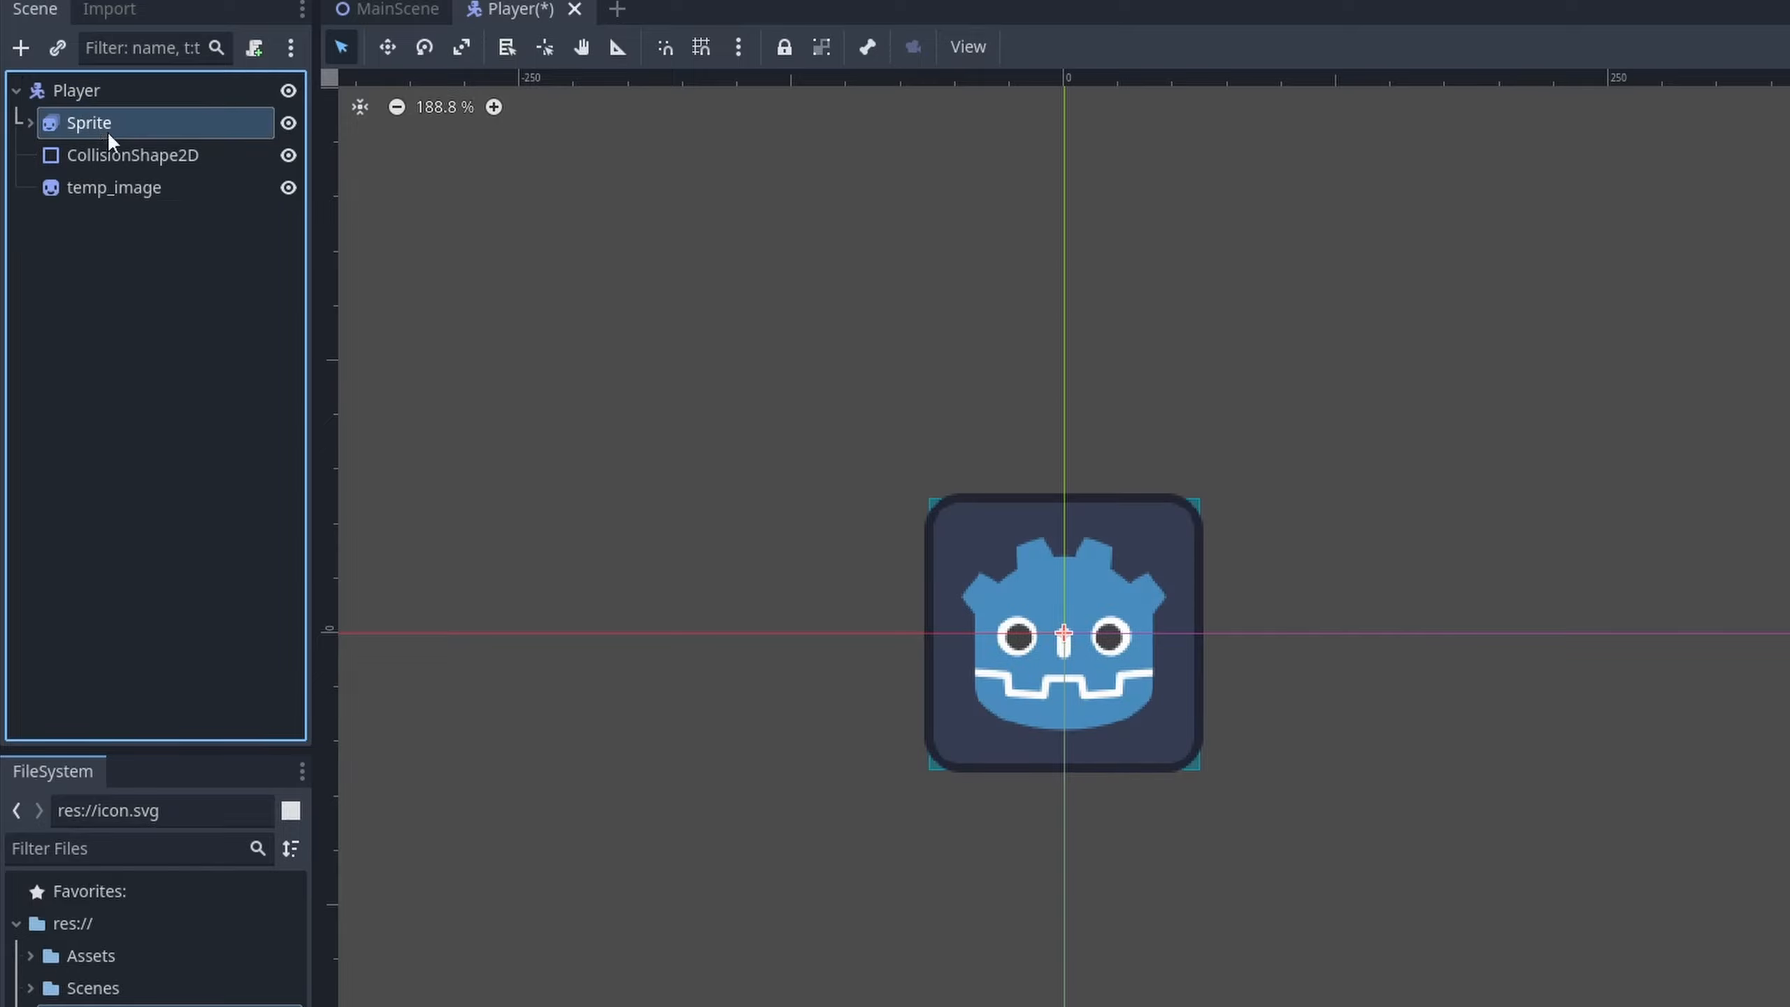
left_click(286, 124)
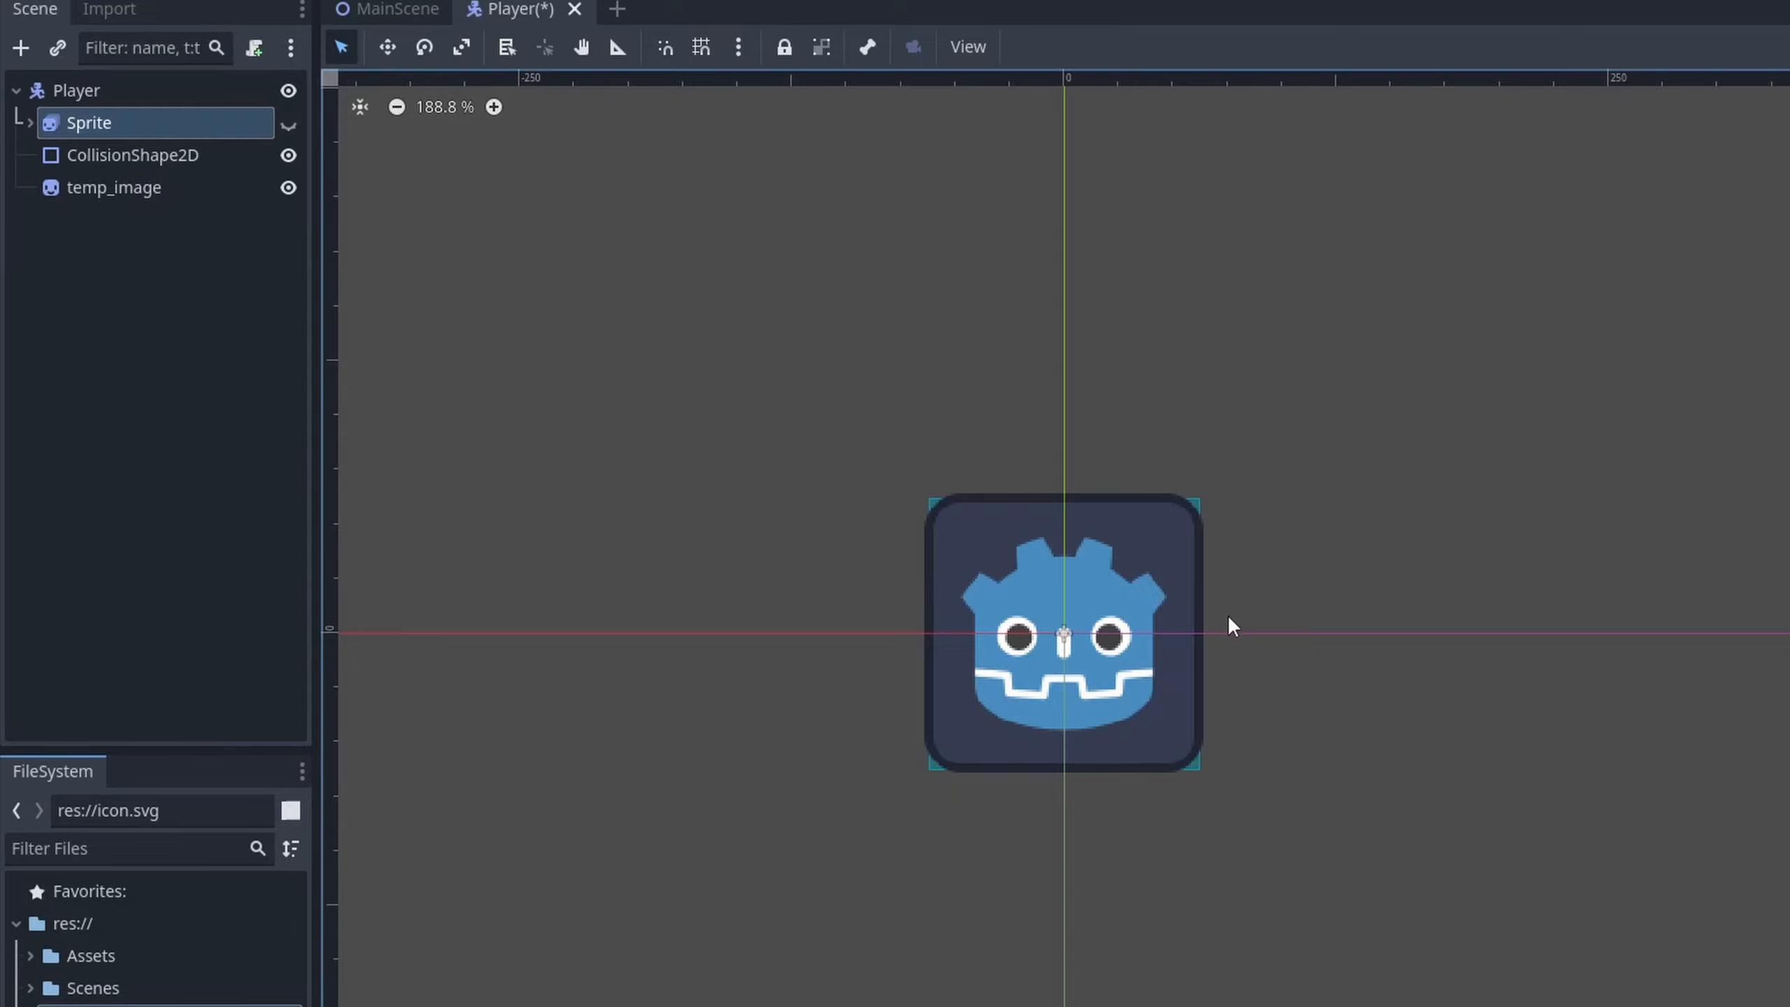
middle_click_drag(1362, 626, 1510, 627)
left_click(154, 213)
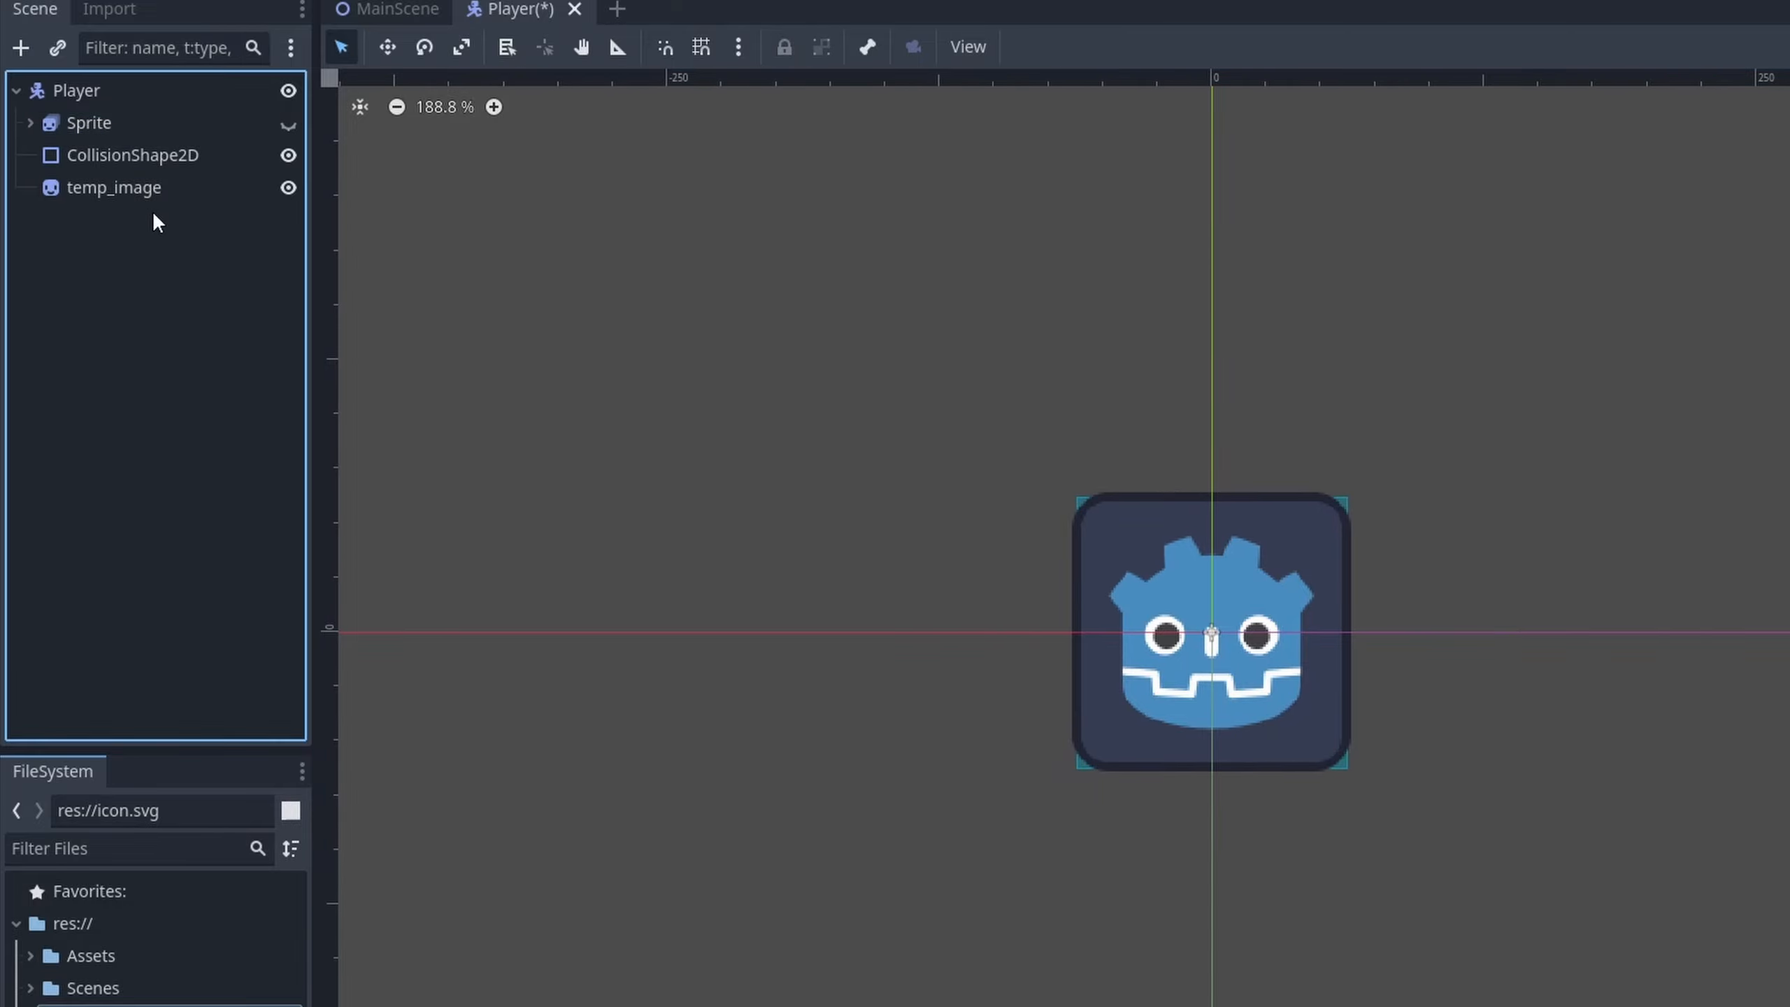
left_click(100, 196)
left_click(124, 156)
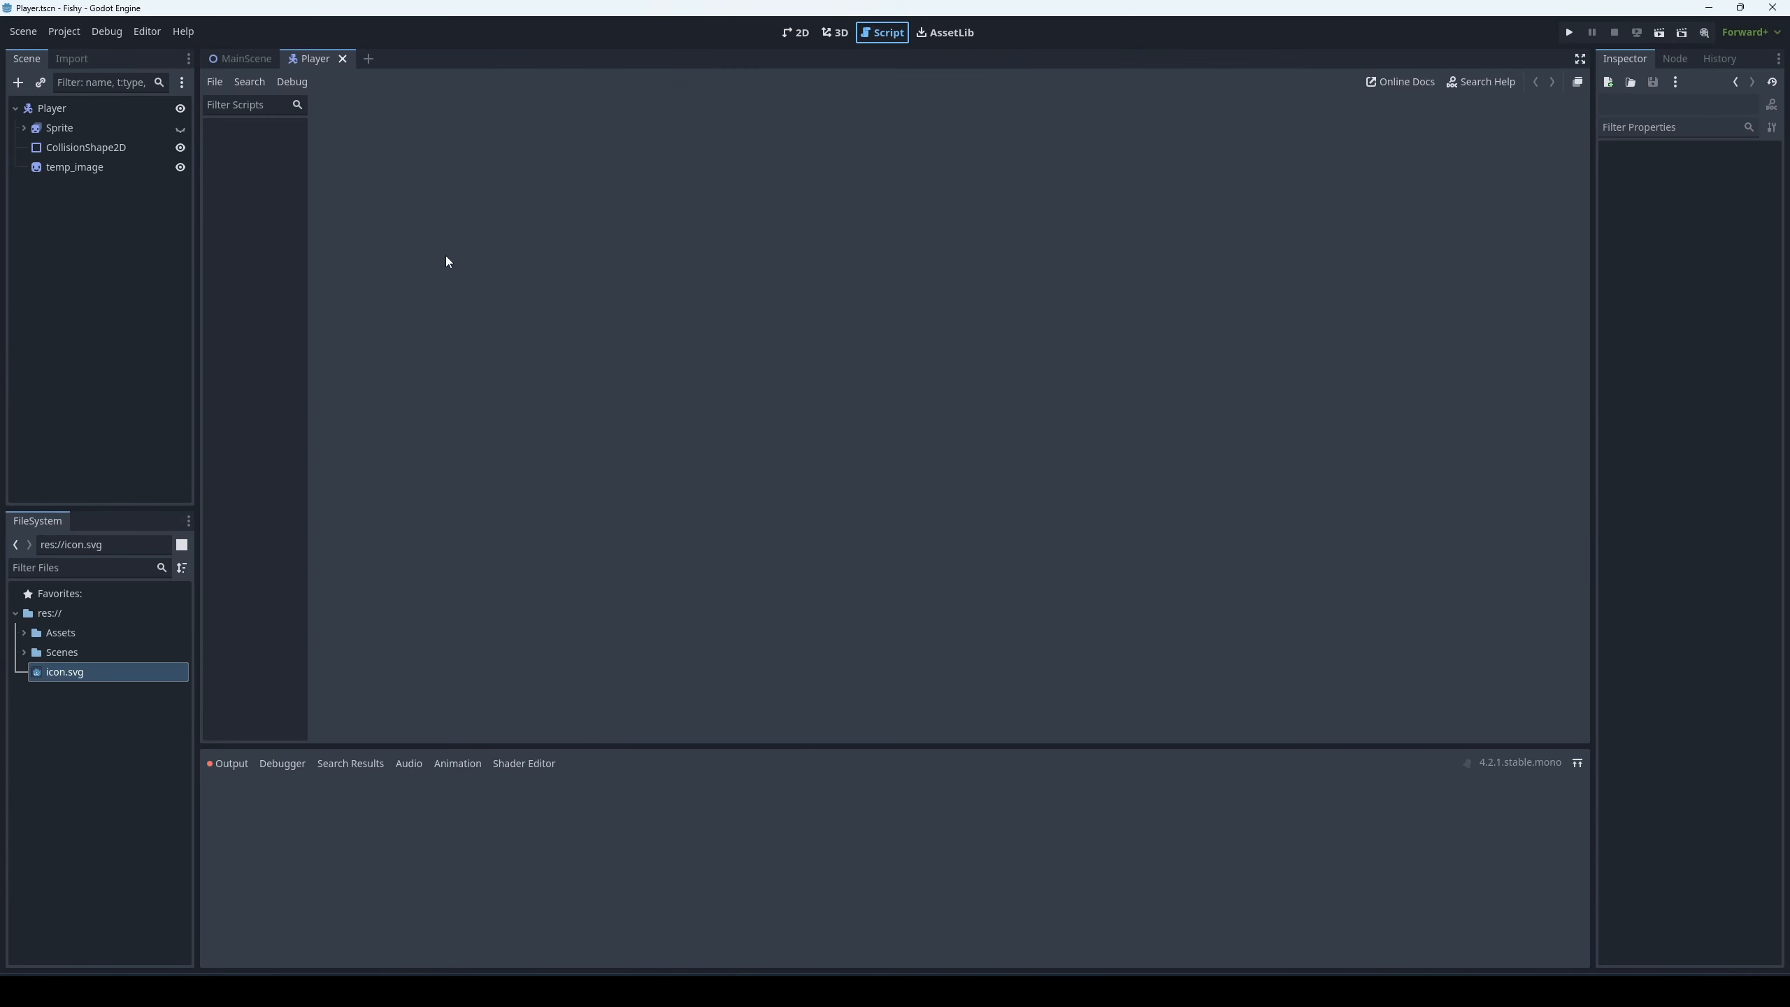
Step: Create a GDScript file named PlayerMovement.gd in res://Assets with the Node: Default template, and attach it to the Player root node
left_click(215, 83)
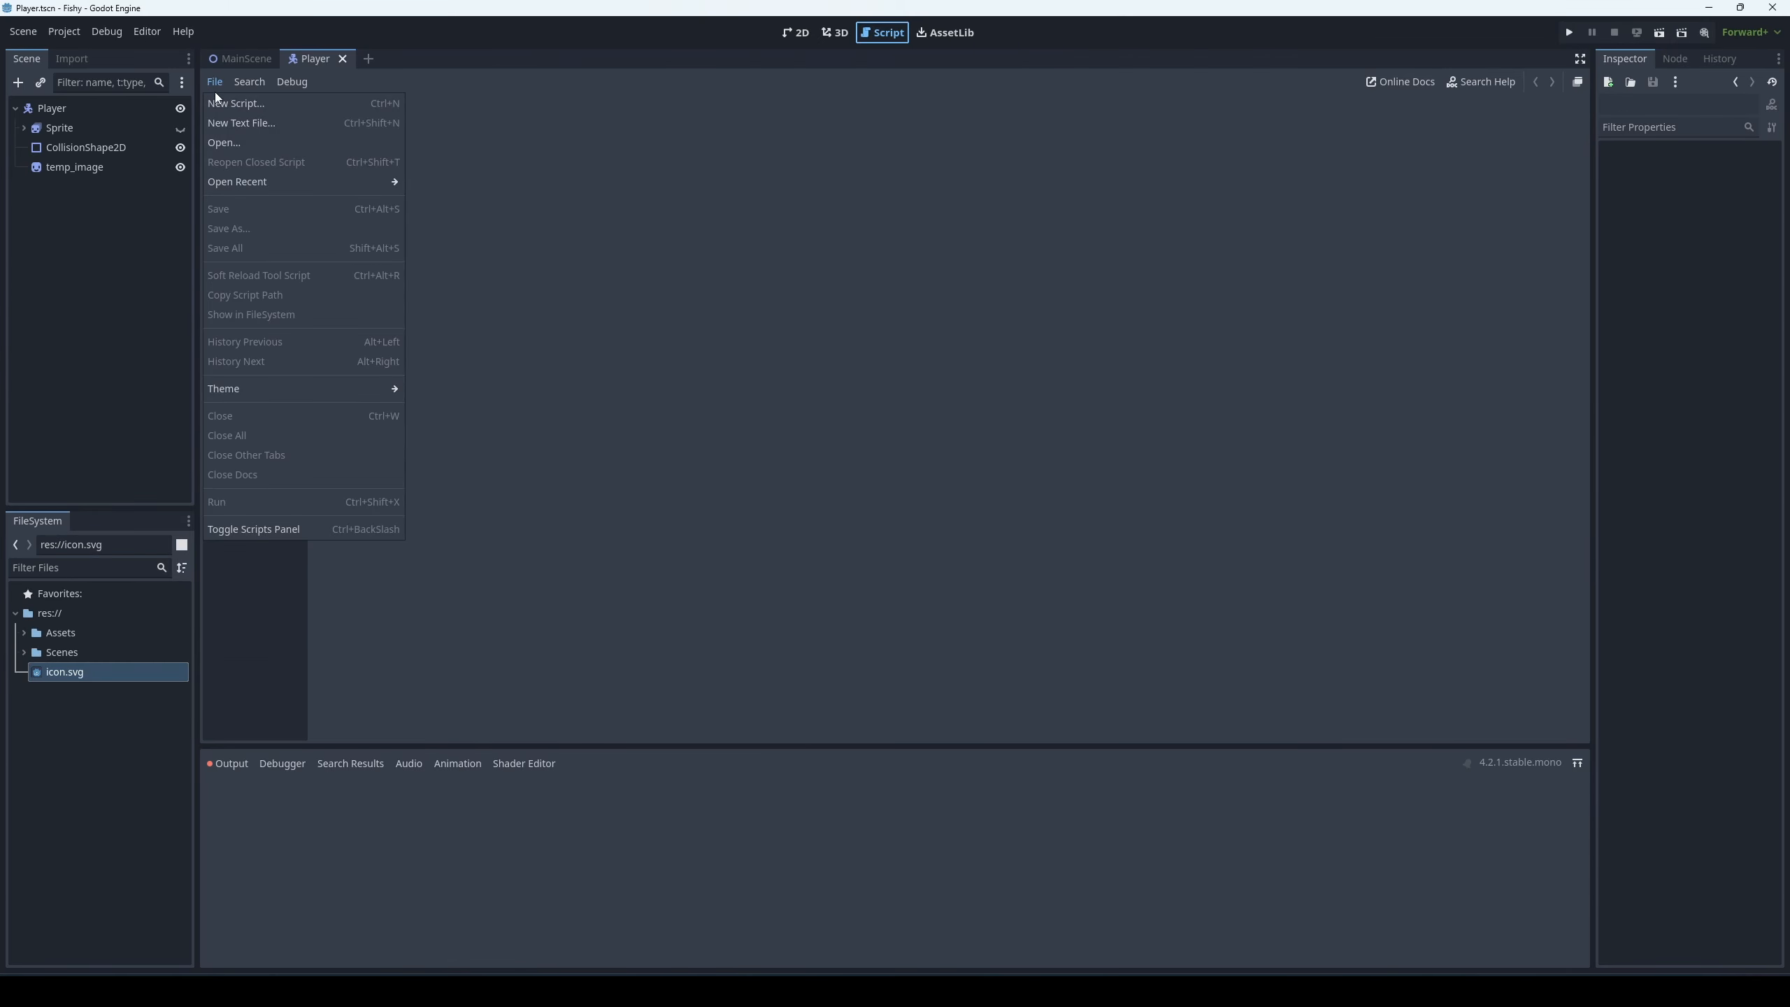
left_click(238, 109)
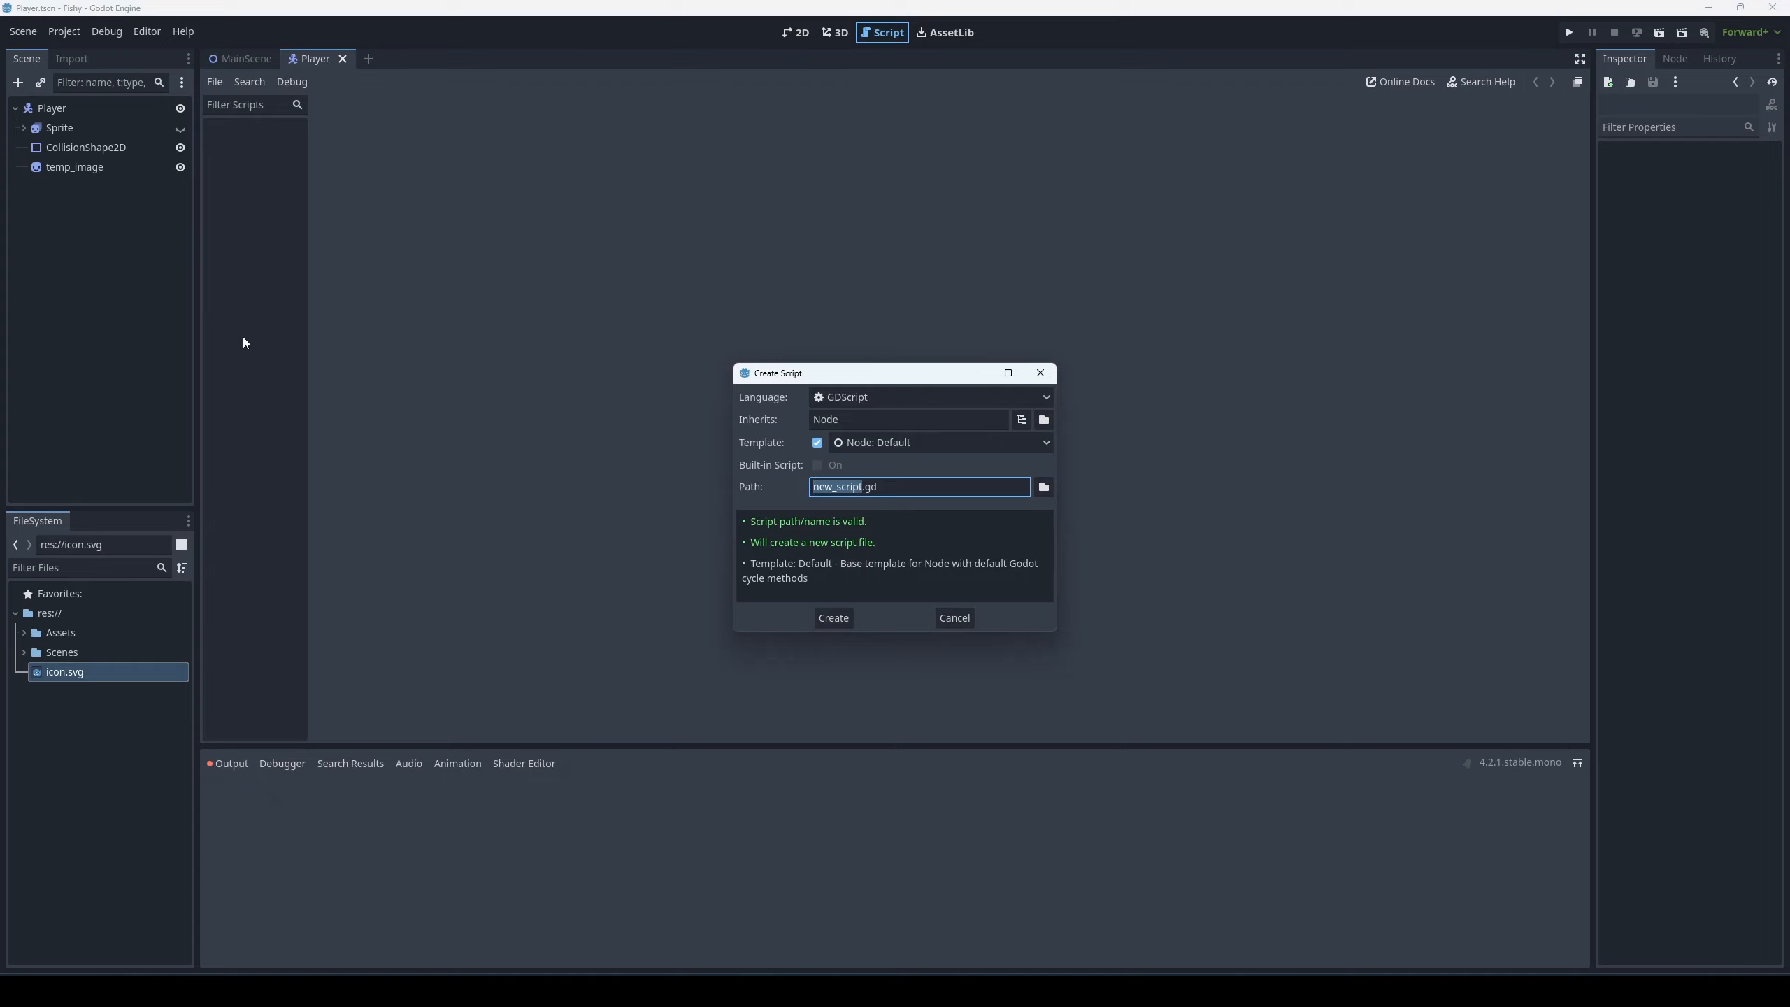
left_click(1044, 487)
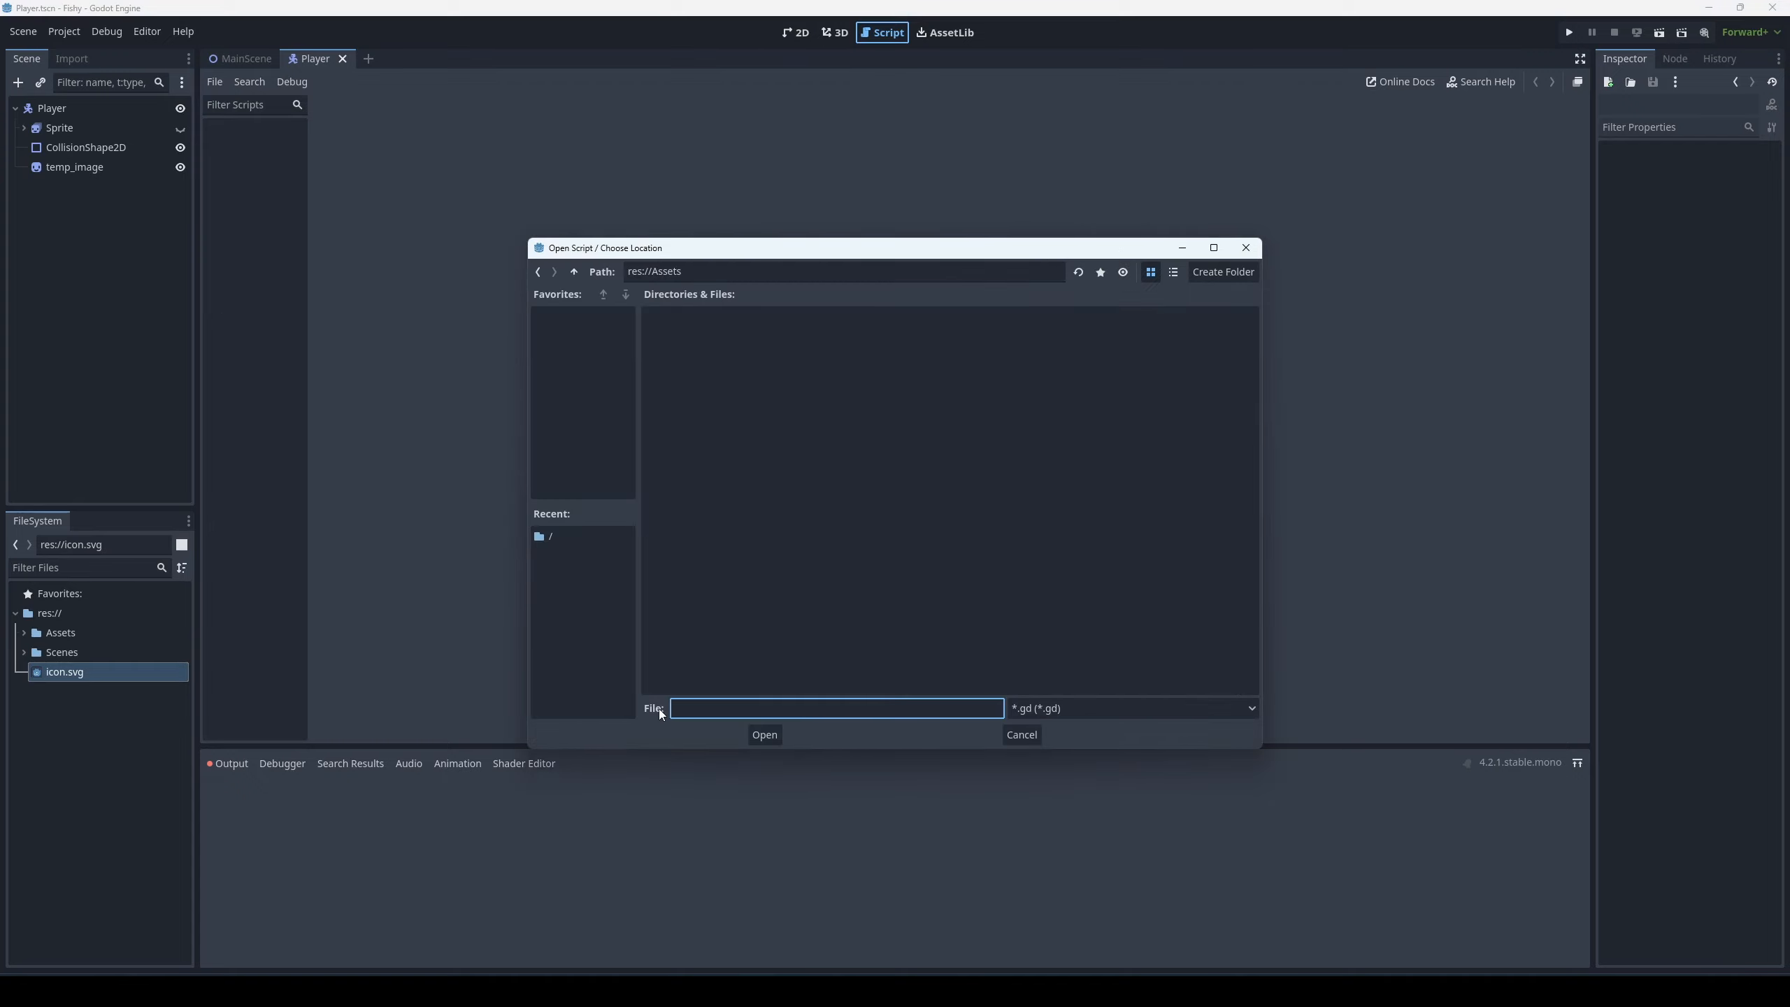
type("PlayerMovement.gd")
left_click(764, 735)
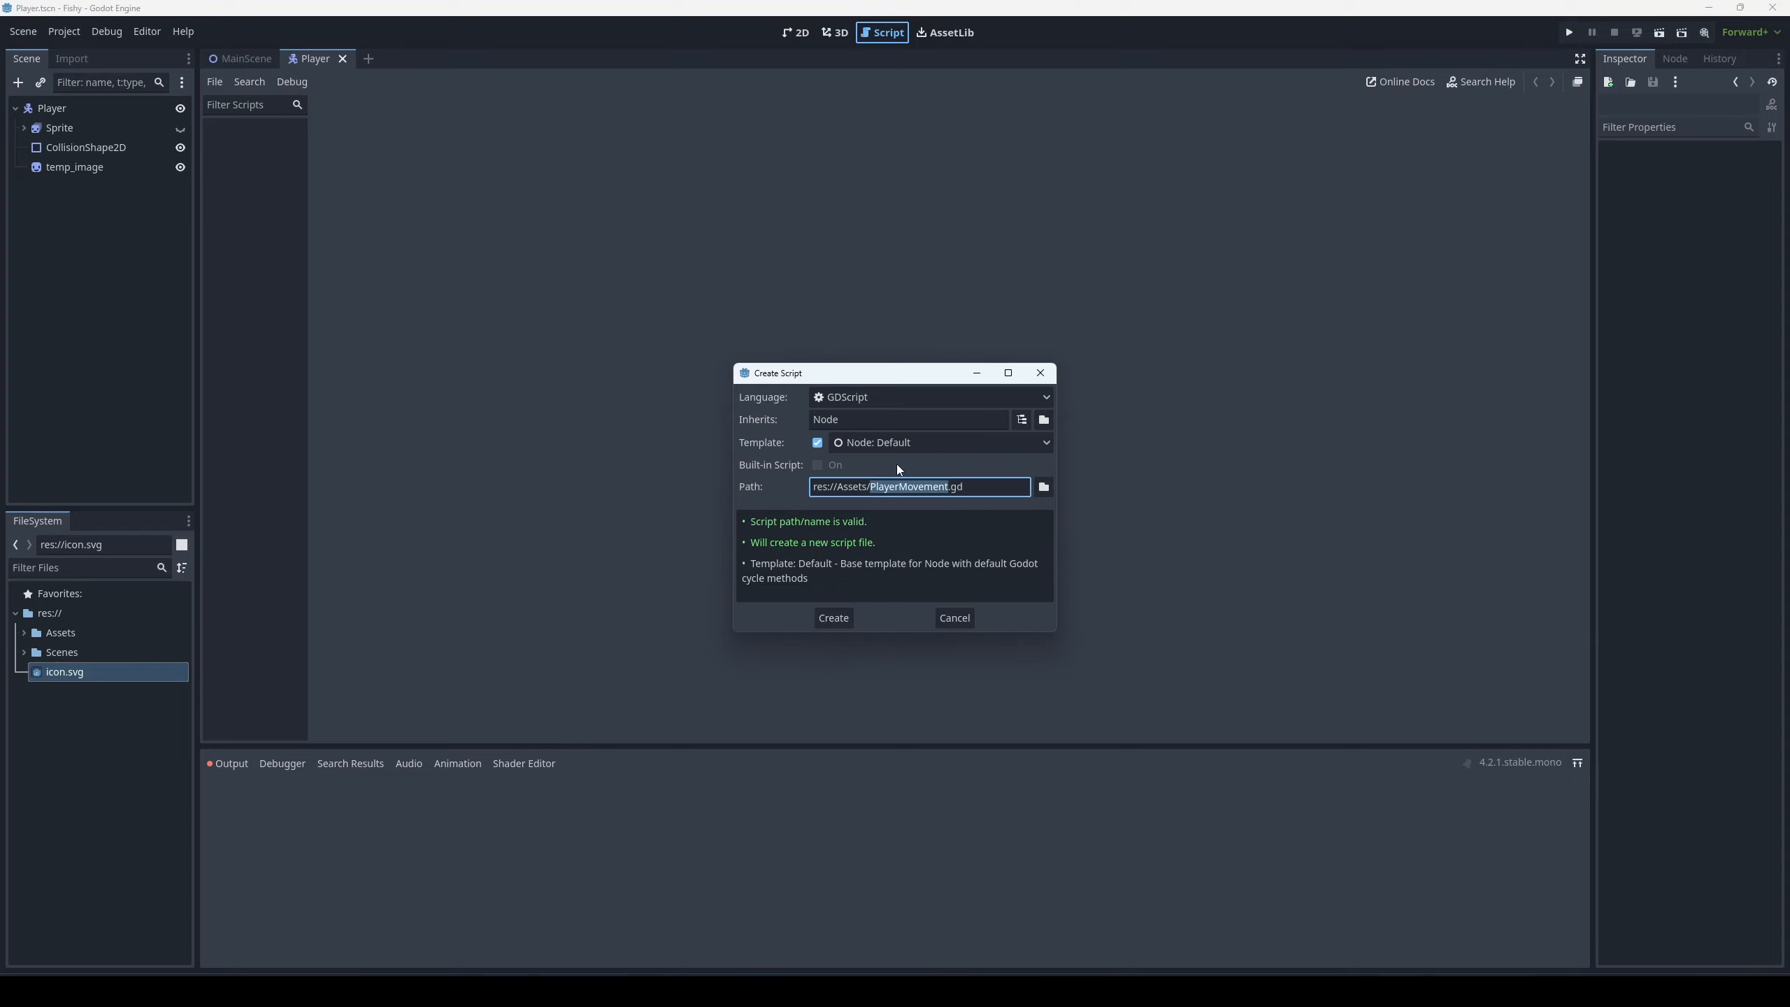
left_click(833, 618)
left_click(527, 381)
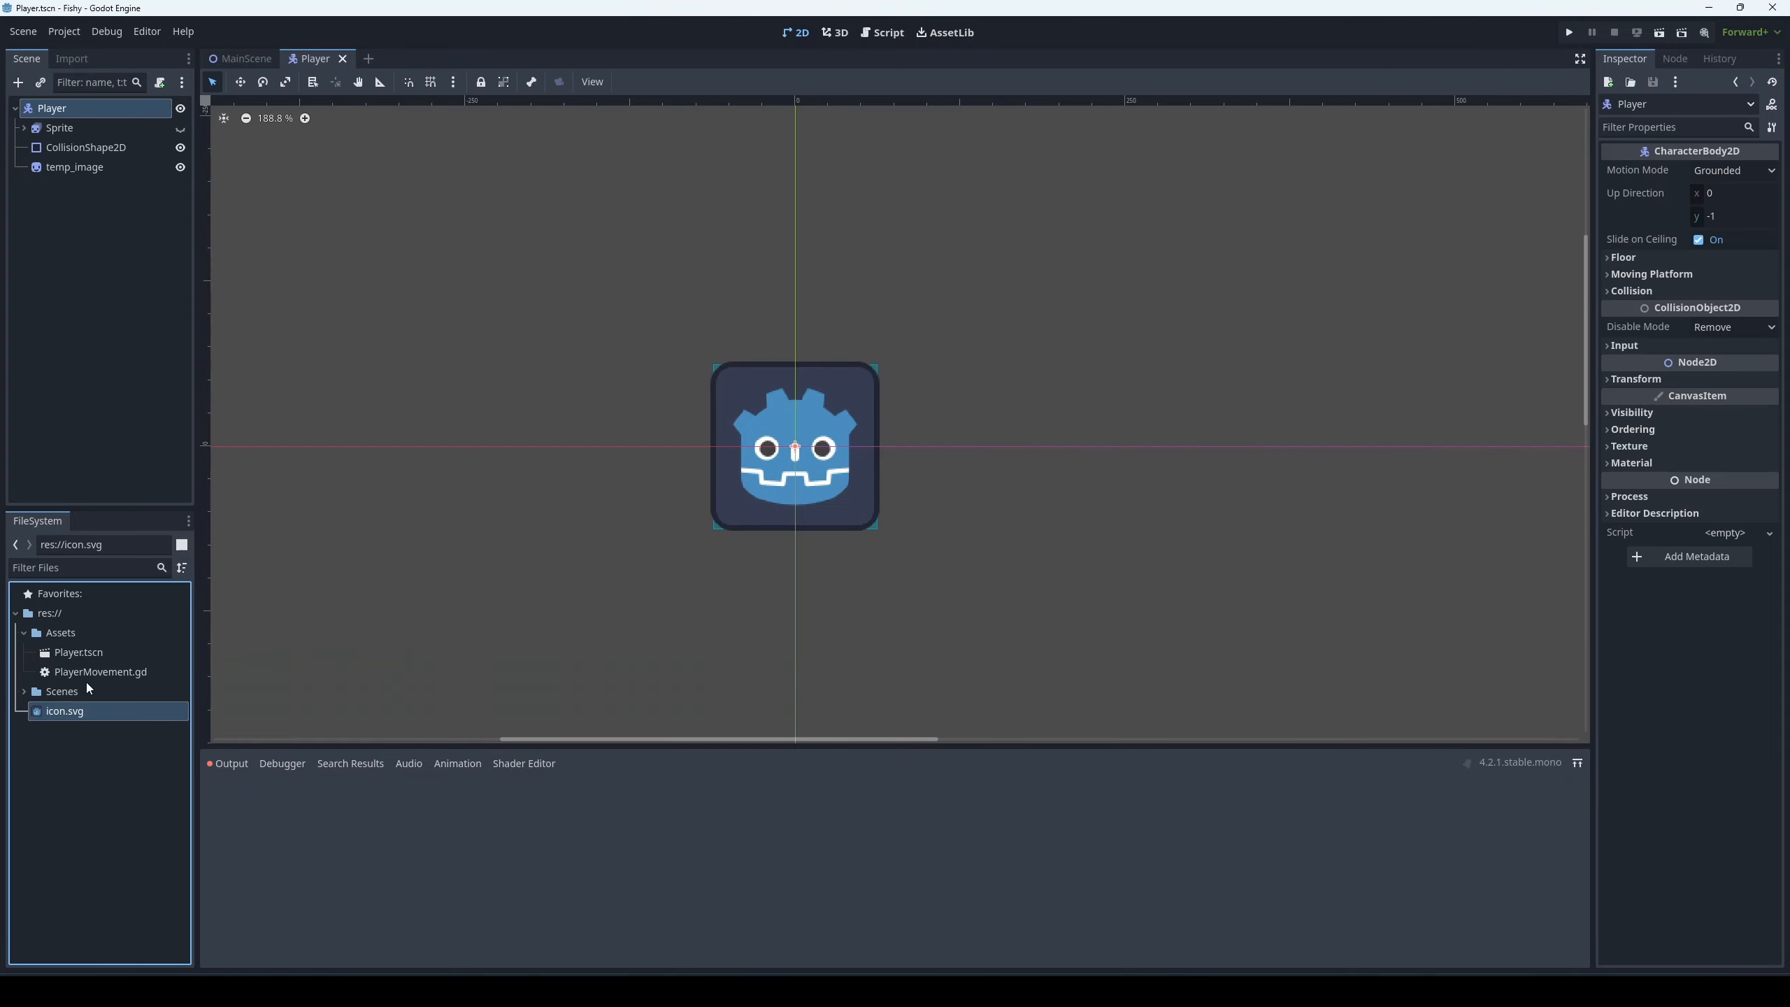
left_click_drag(88, 674, 140, 118)
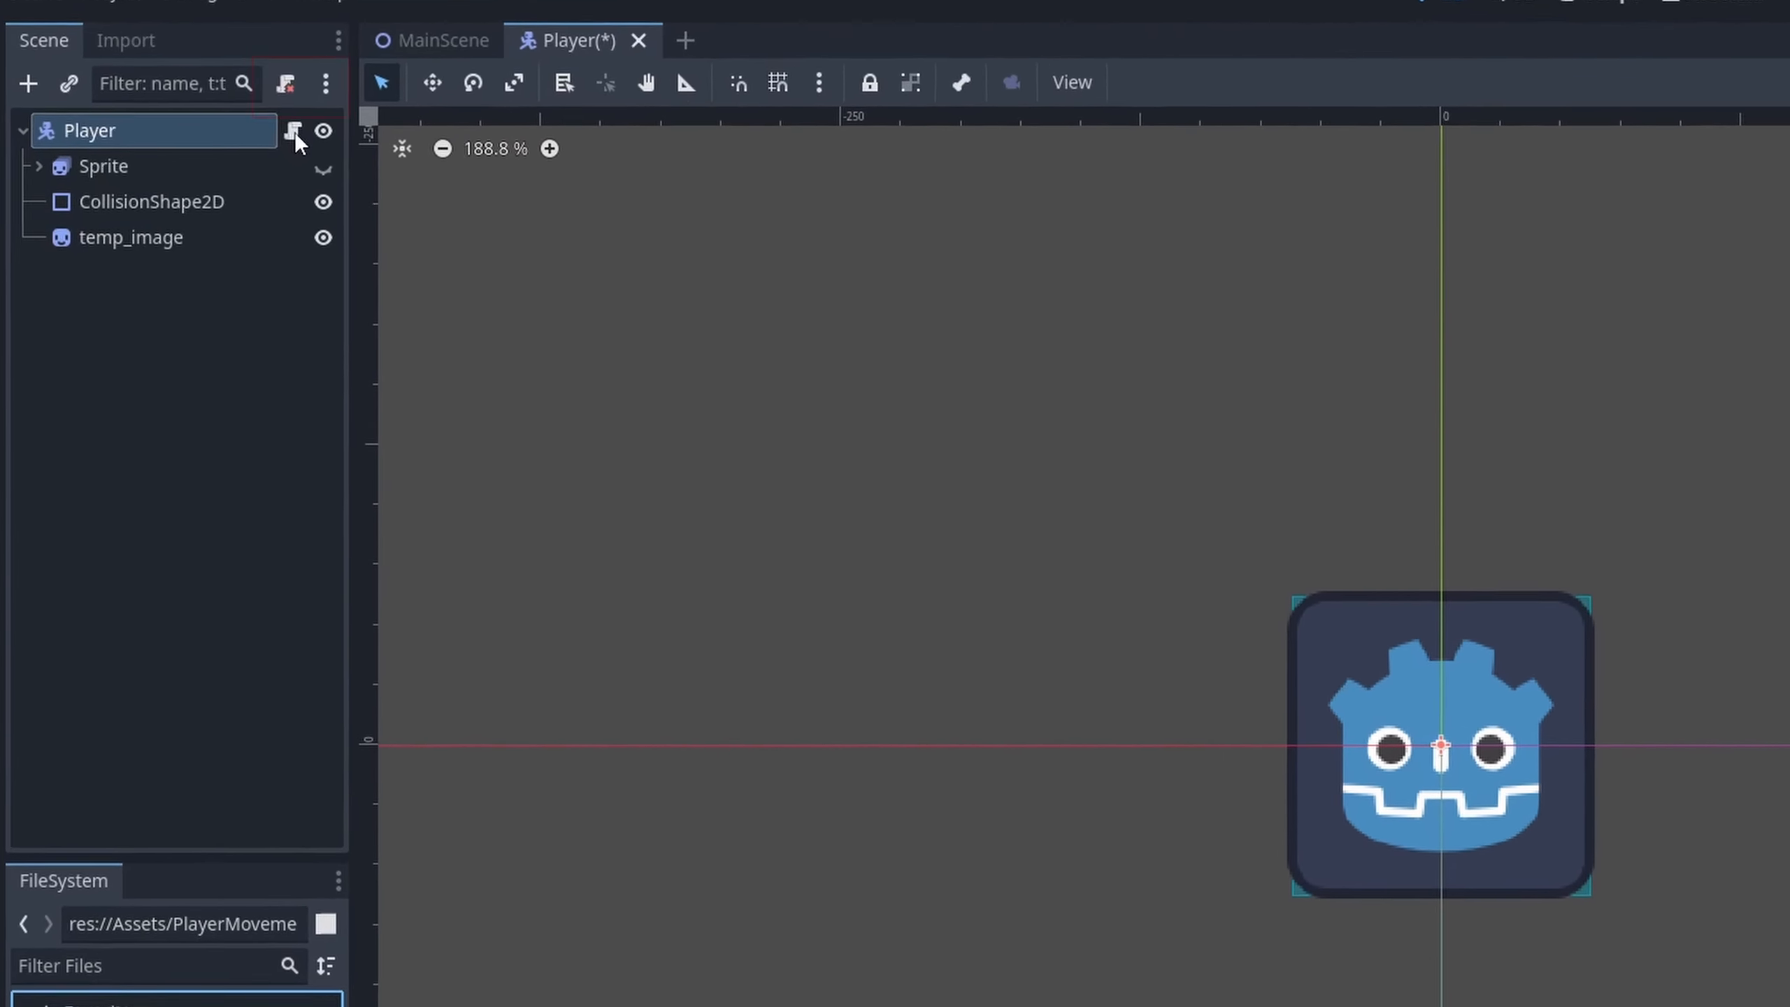